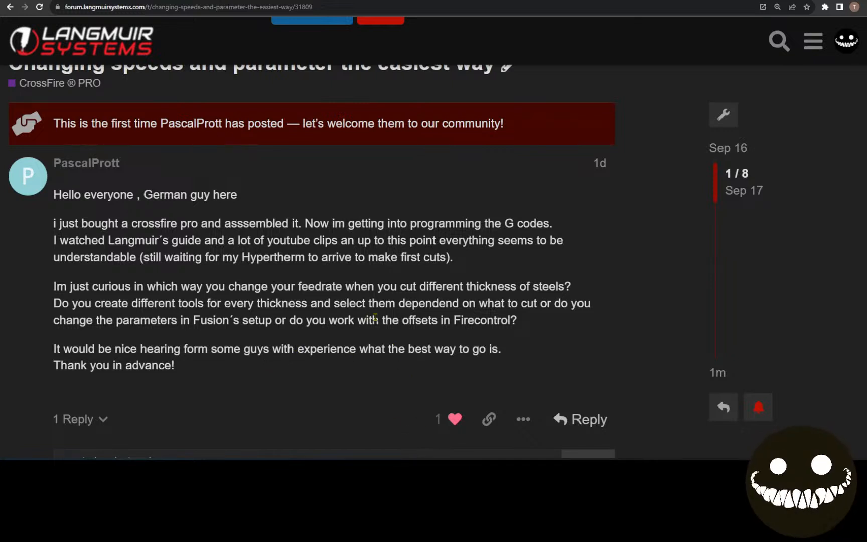
- Review the forum thread's question and replies about setting feedrates and tools for cutting different steel thicknesses
scroll(383, 303, down, 15)
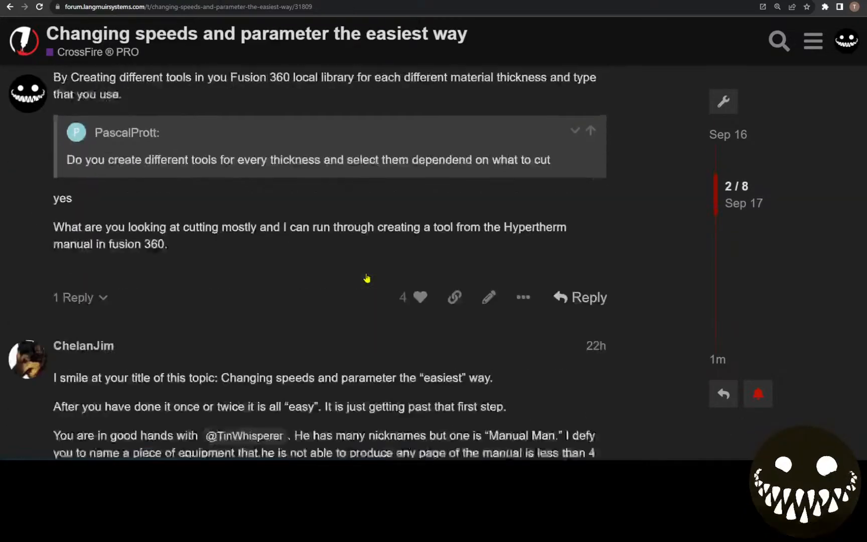
scroll(383, 291, down, 18)
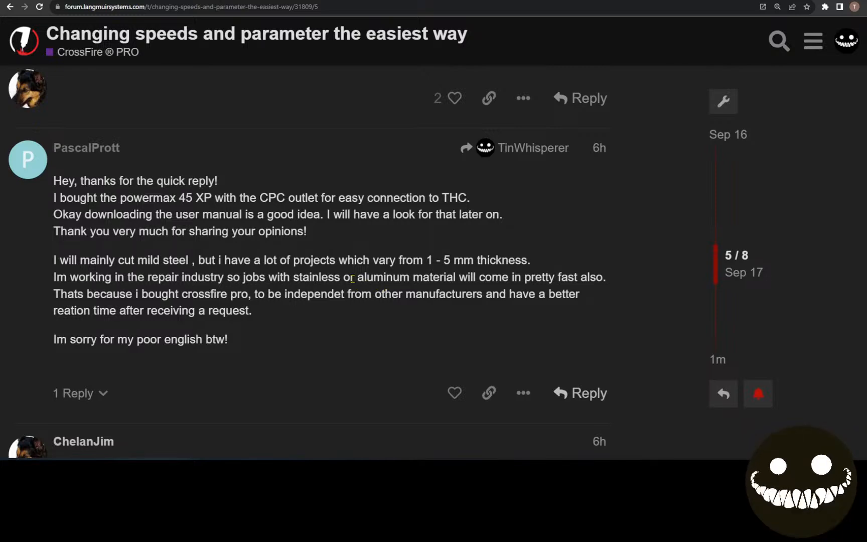
scroll(352, 279, up, 15)
scroll(349, 279, up, 15)
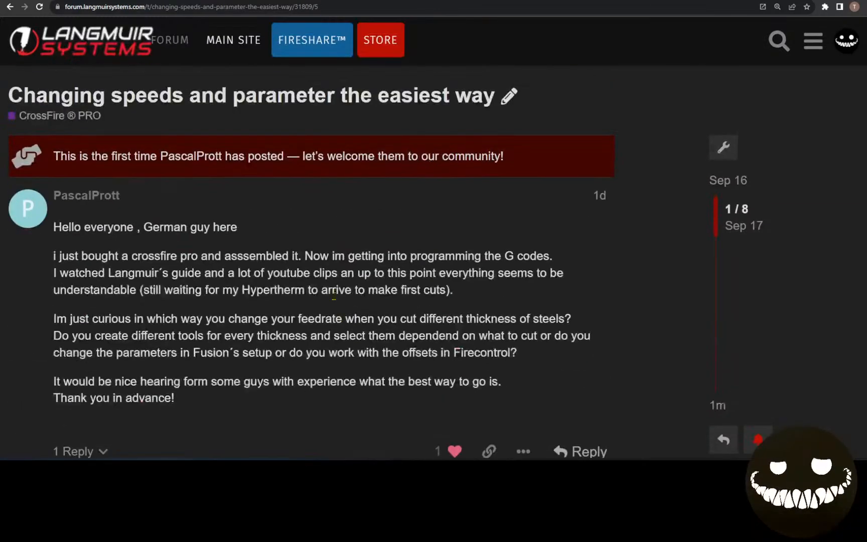
scroll(335, 301, down, 5)
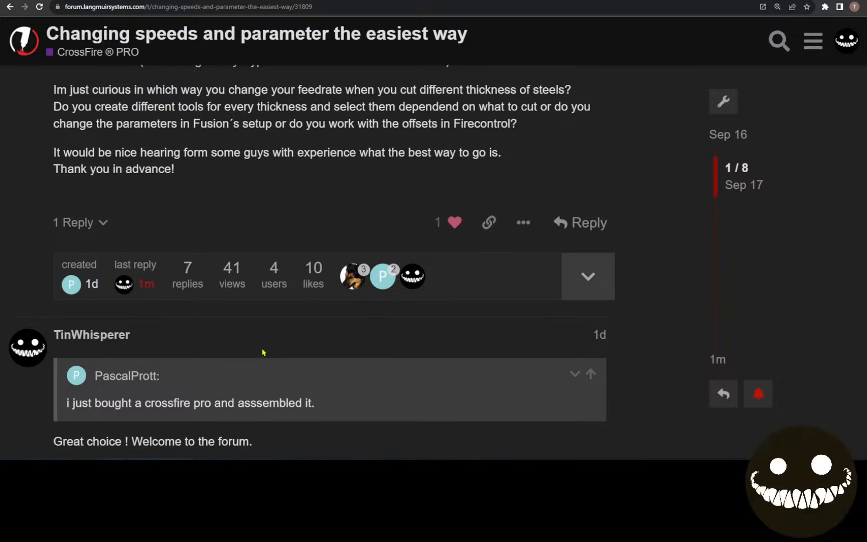
scroll(261, 355, down, 2)
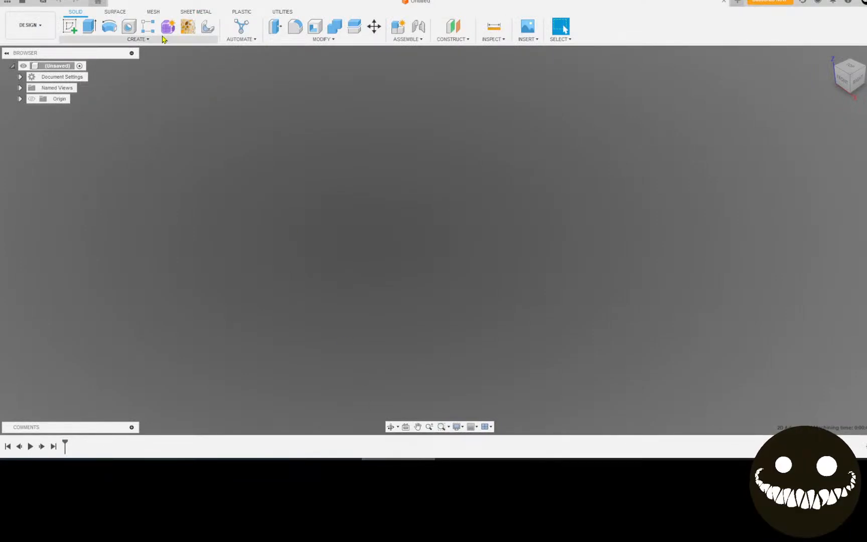
click(70, 26)
click(407, 246)
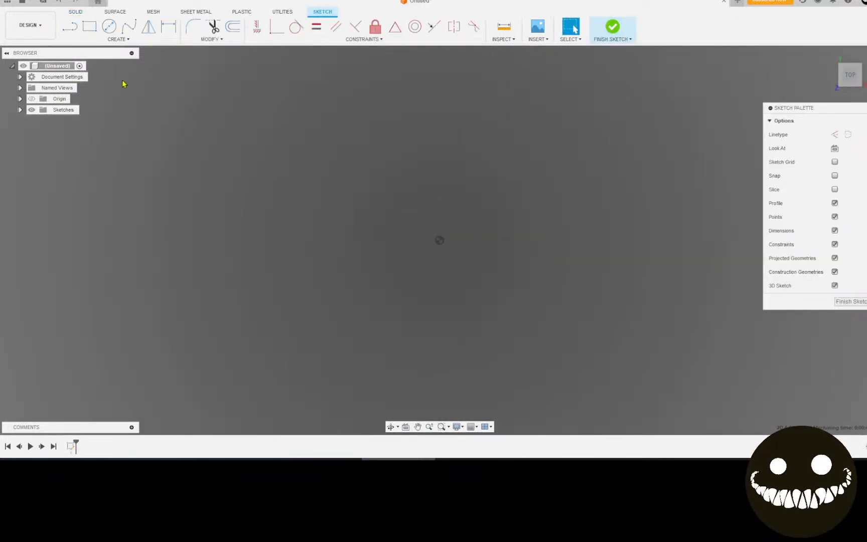
click(89, 26)
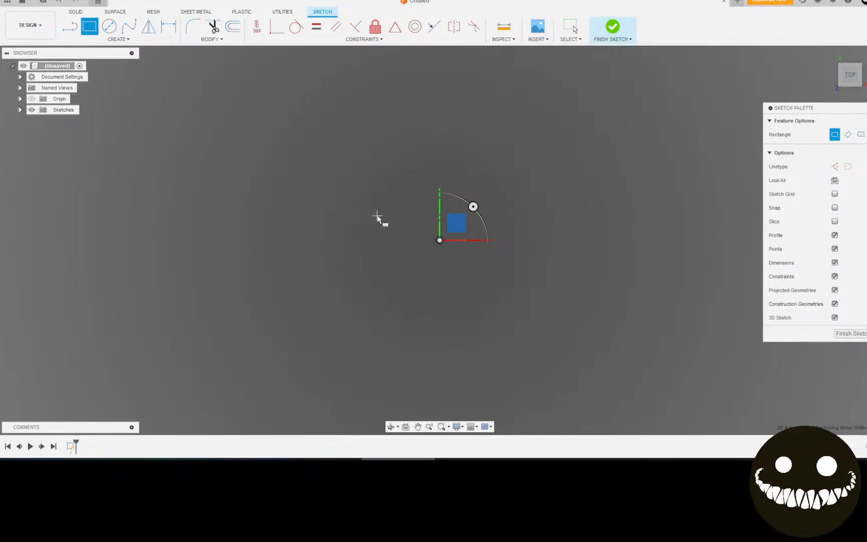
click(118, 39)
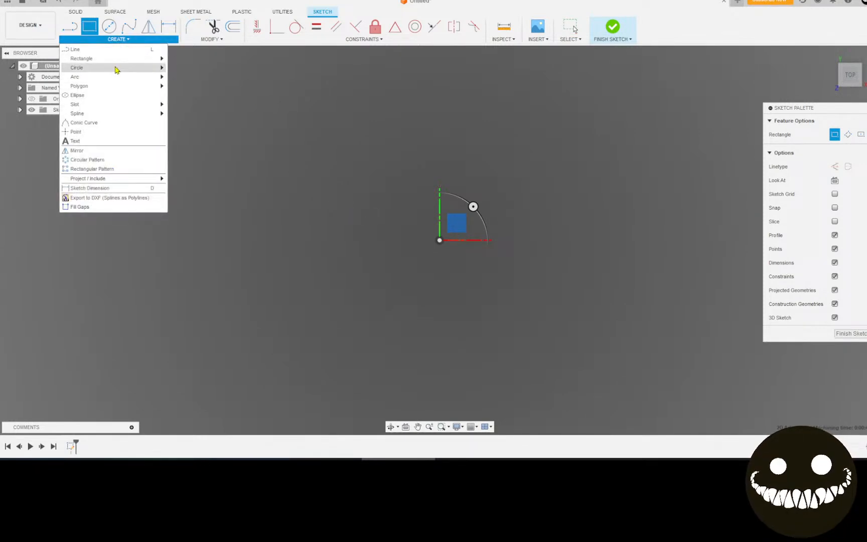
mouse_move(136, 58)
click(220, 76)
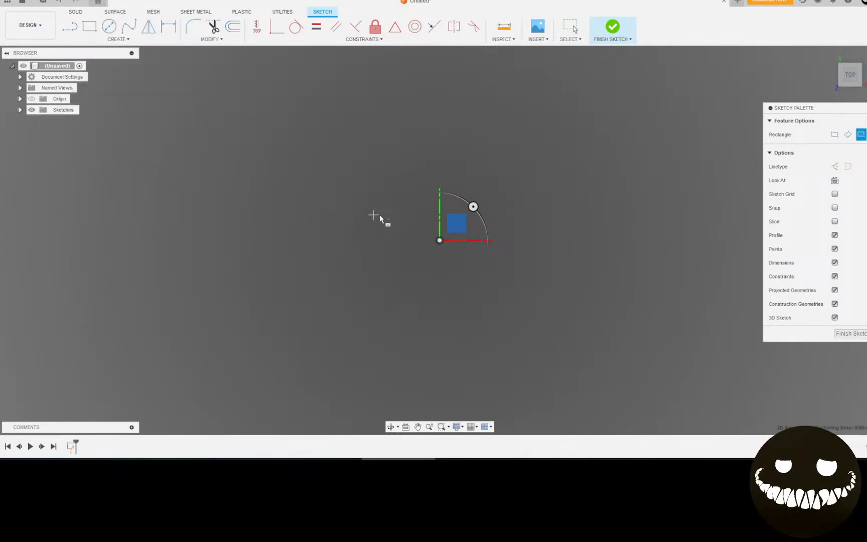
click(440, 239)
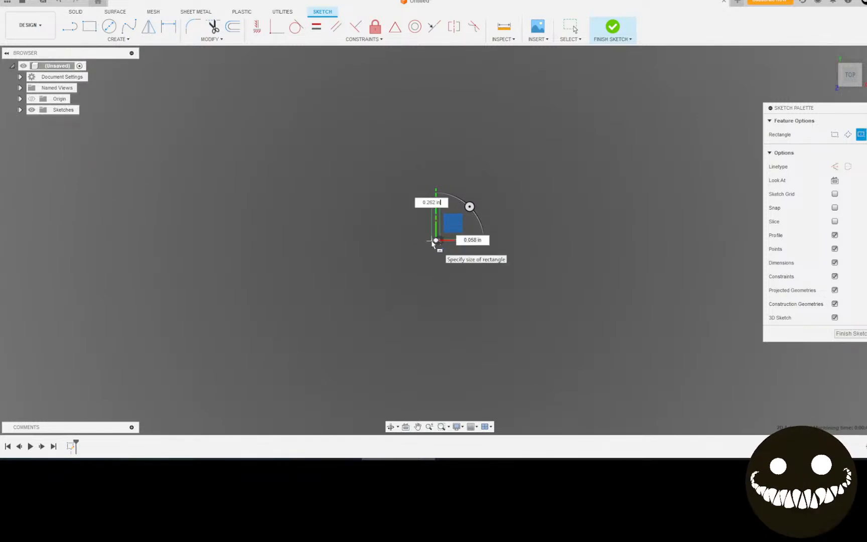
key(ctrl+z)
key(ctrl+z)
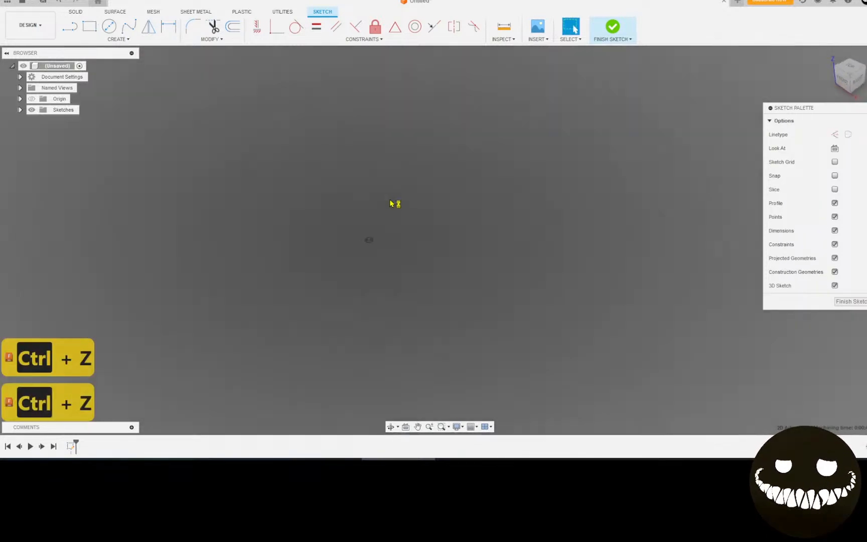
key(ctrl+z)
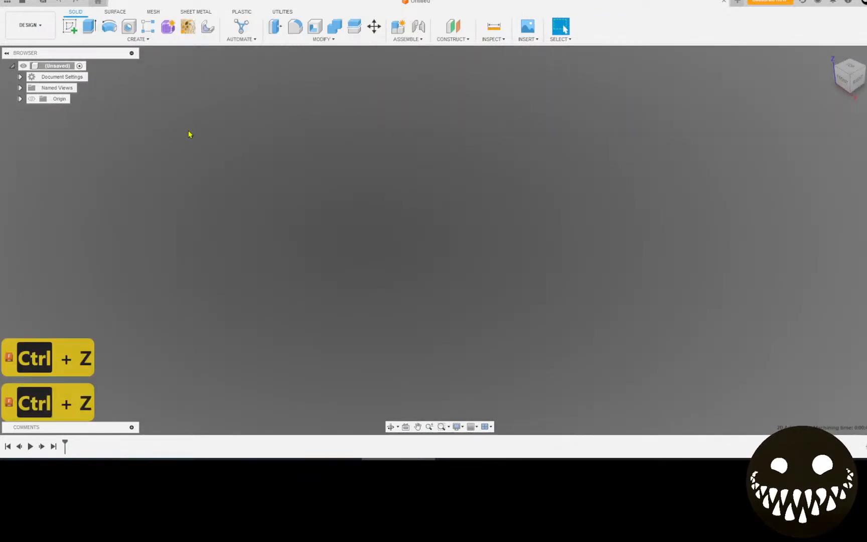
- Start a sketch on the horizontal plane seen from the top and draw a center rectangle from the origin
click(70, 26)
click(416, 241)
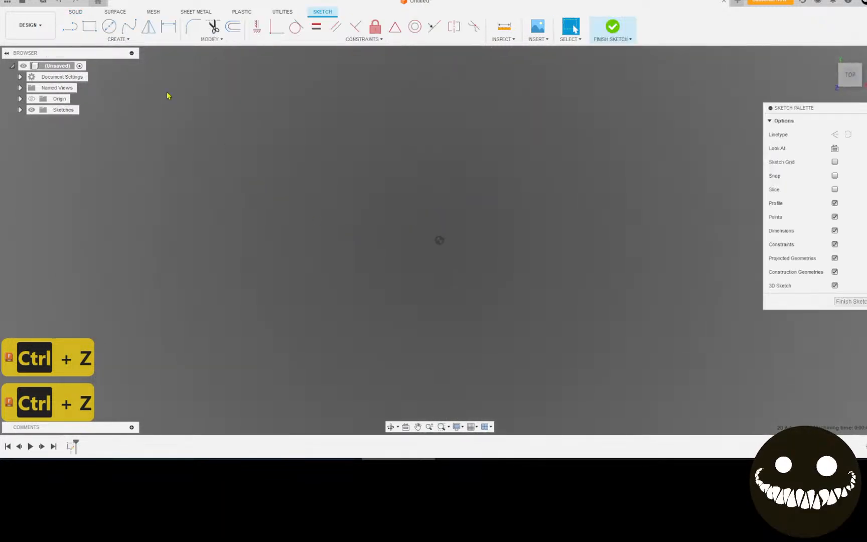
click(89, 26)
click(861, 135)
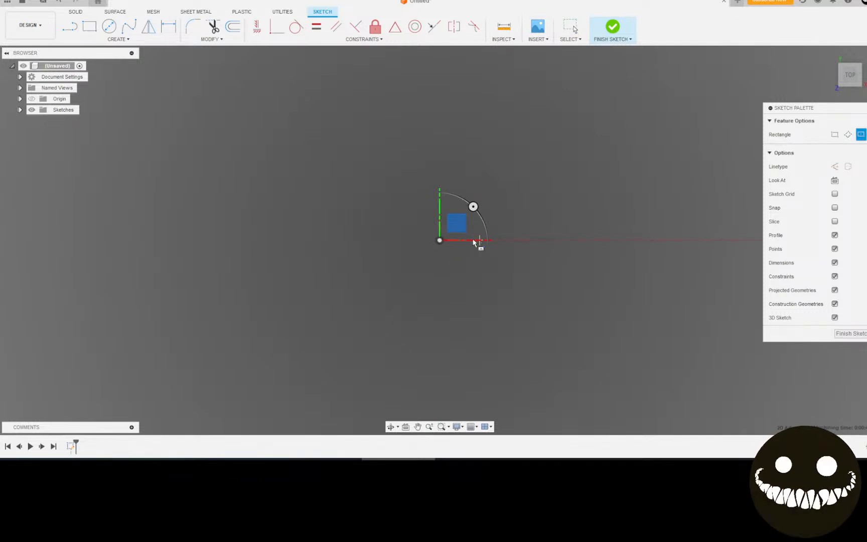
click(440, 240)
scroll(262, 167, down, 3)
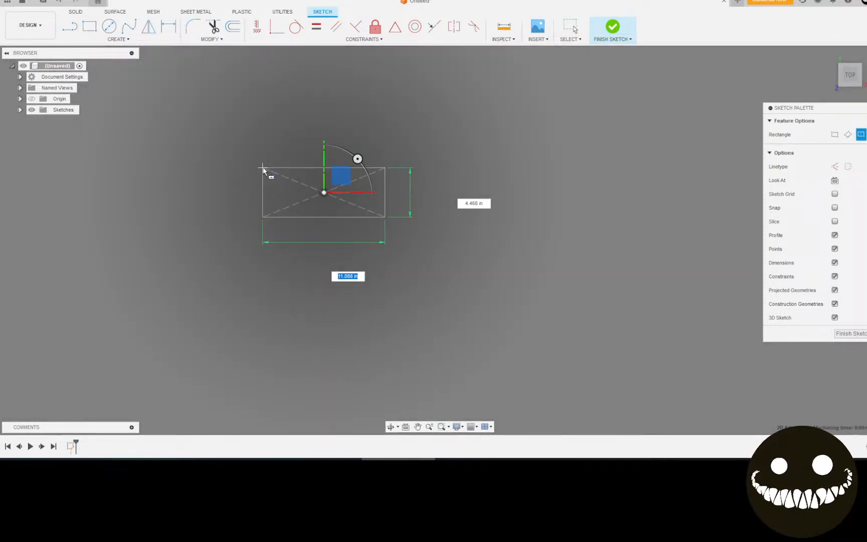
click(204, 116)
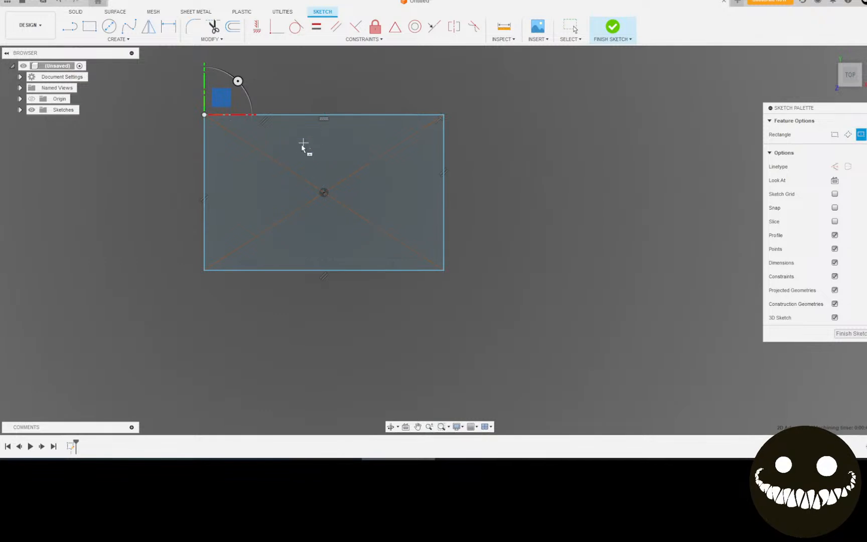
- Offset the rectangle inward by about 1.41 in as construction lines
key(o)
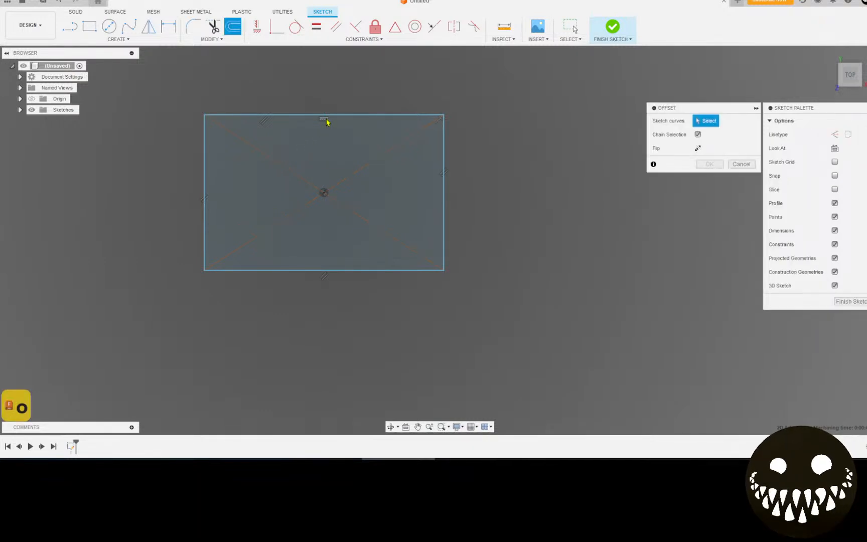
click(335, 118)
drag(336, 118, 335, 130)
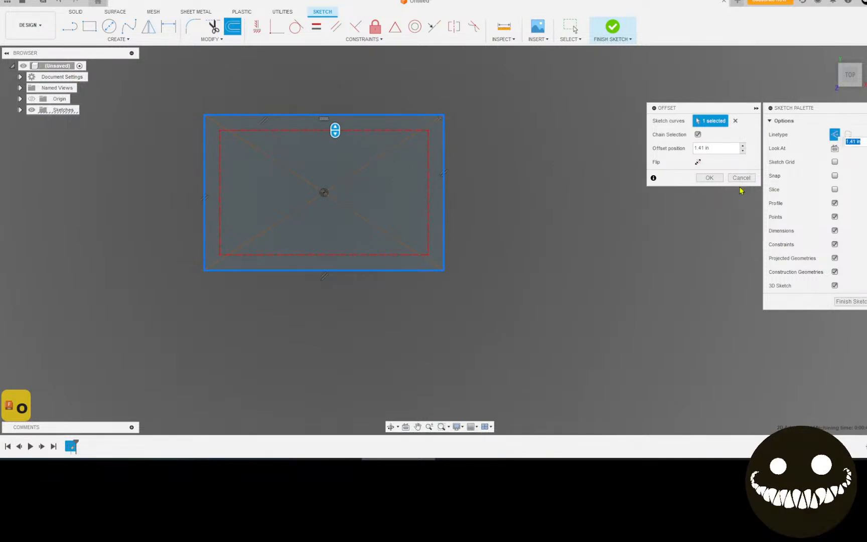
click(709, 177)
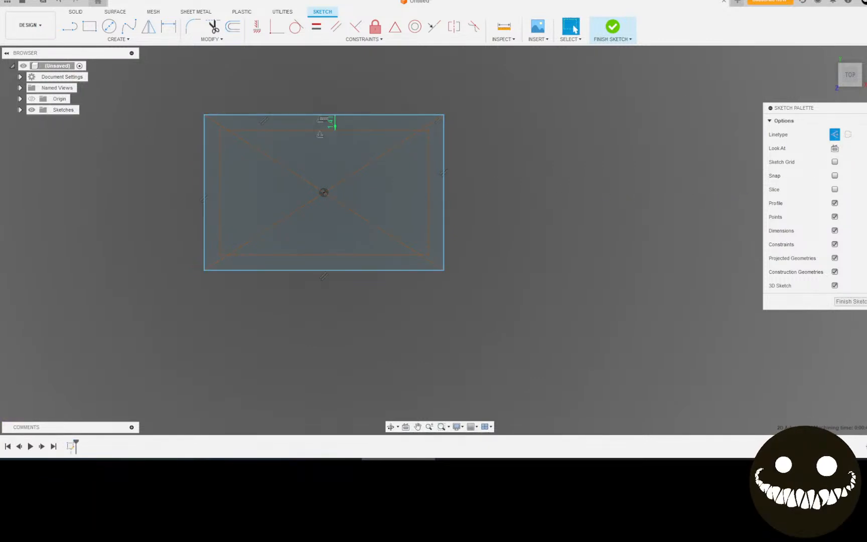
- Draw four normal-line circles centered on the corners of the inner construction rectangle, the upper-left one about 7.15 in in diameter
key(c)
scroll(232, 141, up, 3)
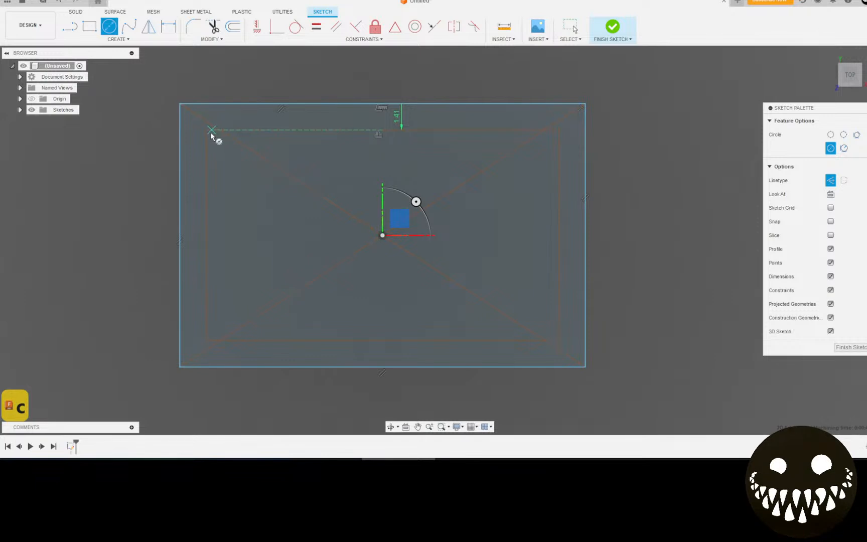
click(206, 130)
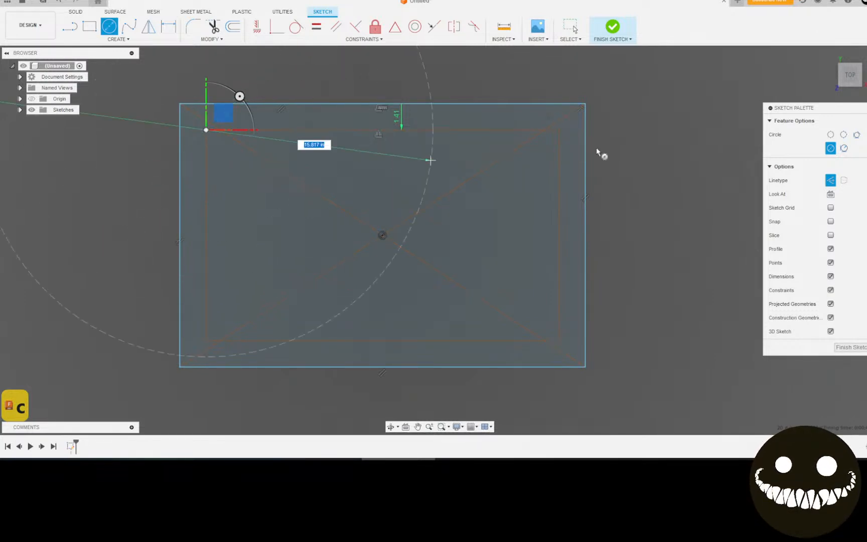
click(179, 191)
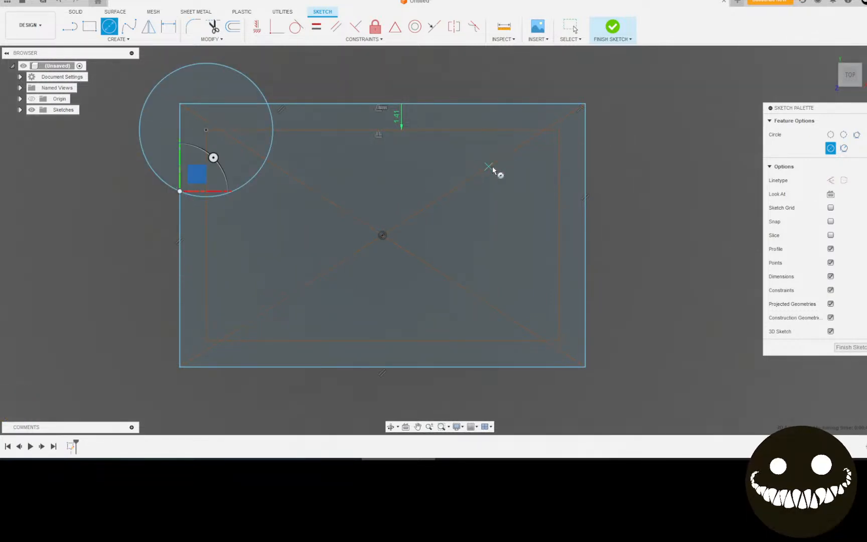
click(558, 130)
click(262, 195)
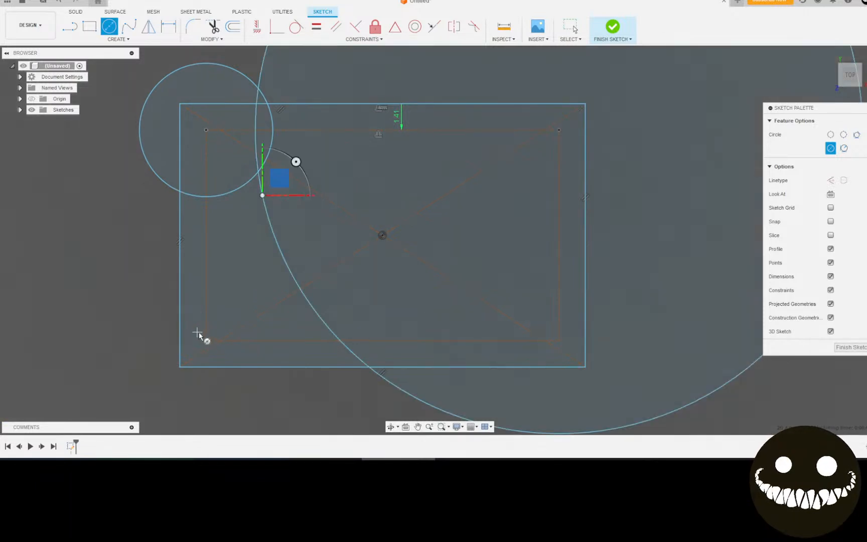
click(206, 341)
click(262, 244)
click(558, 341)
click(307, 213)
- Apply Equal constraints to give all four corner circles the size of the upper-left circle
key(=)
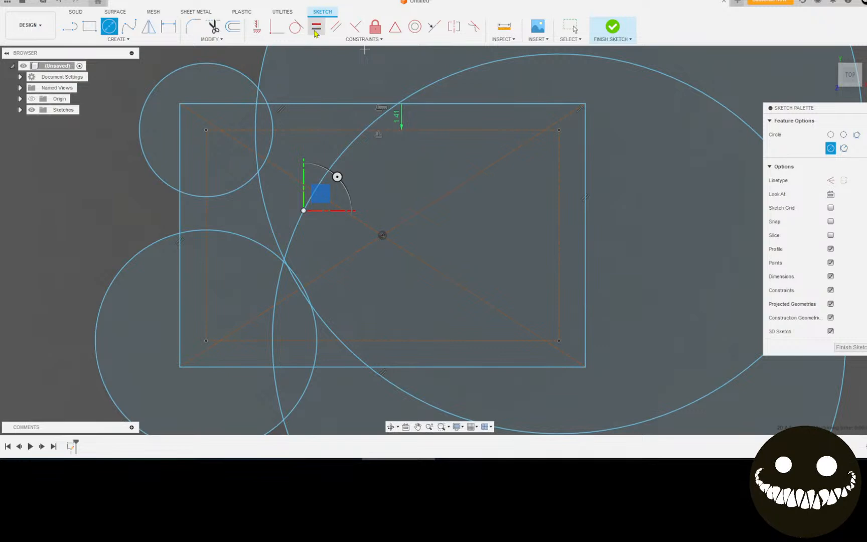
click(222, 196)
click(227, 233)
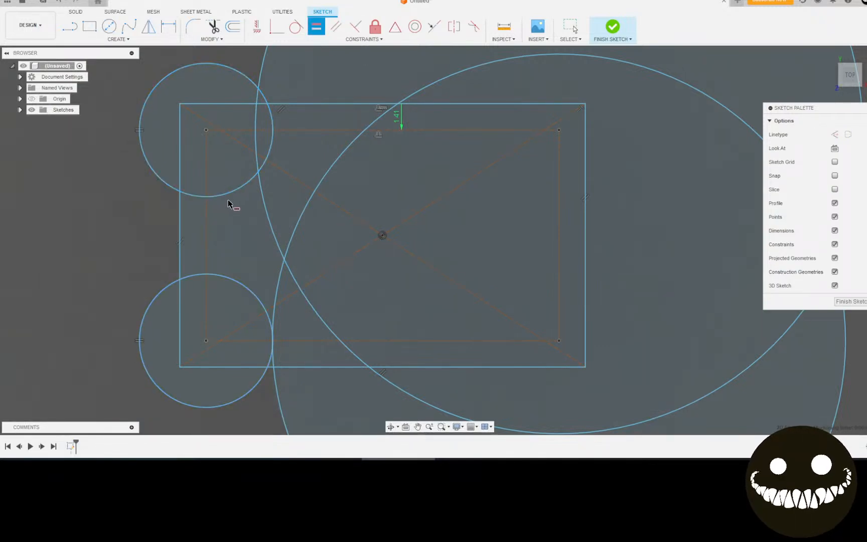
click(265, 196)
click(312, 211)
key(d)
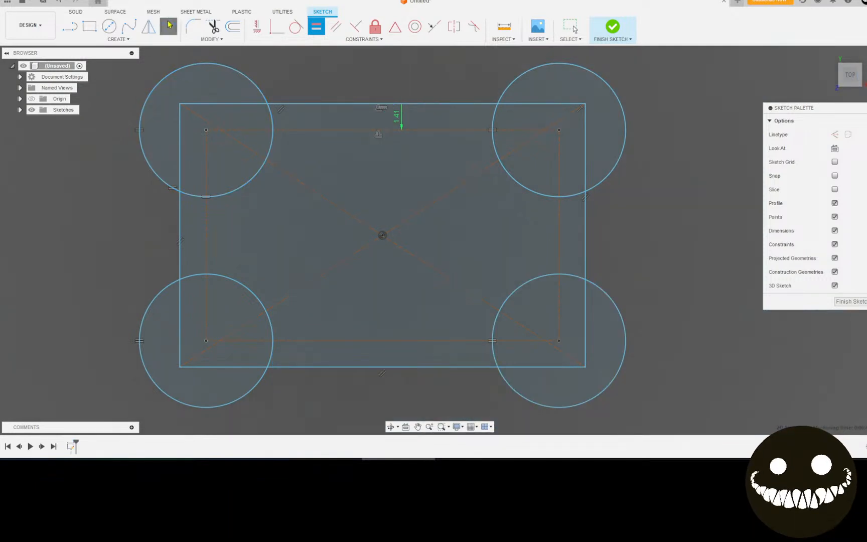
click(271, 105)
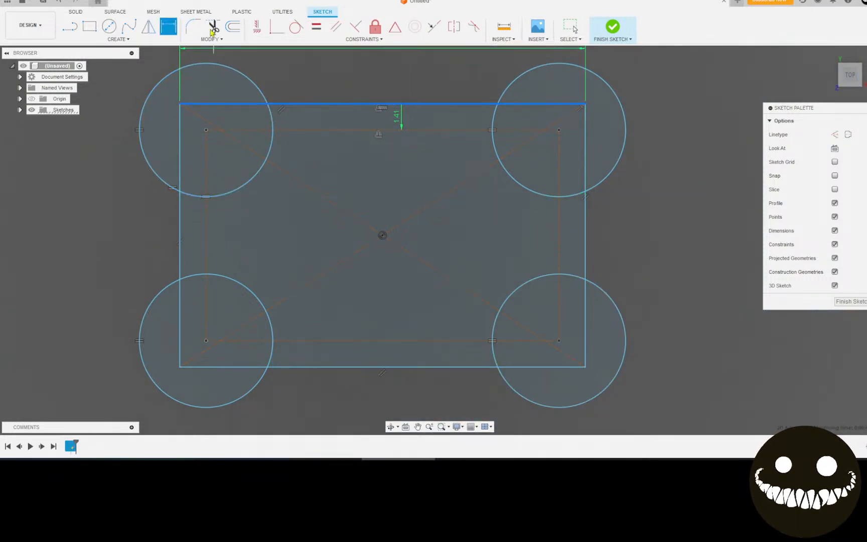
key(Escape)
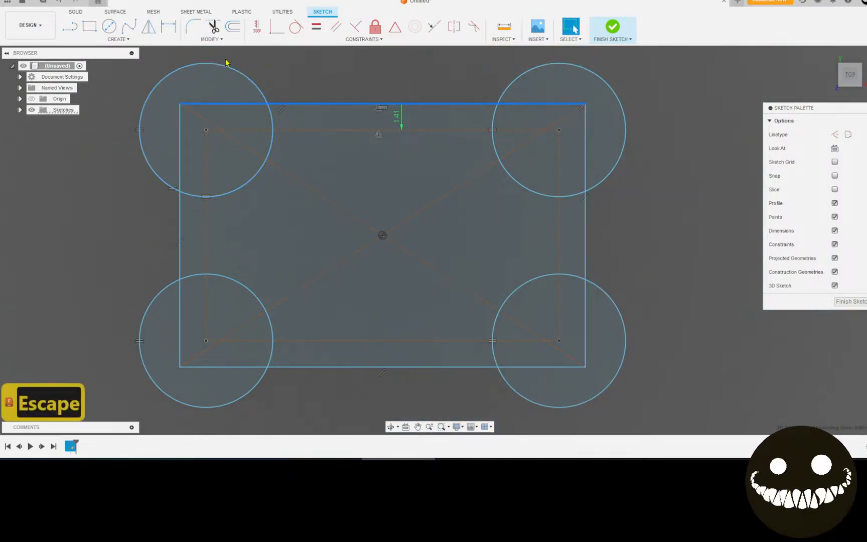
click(176, 31)
key(Escape)
click(170, 28)
click(283, 69)
key(Escape)
key(Escape)
key(ctrl+z)
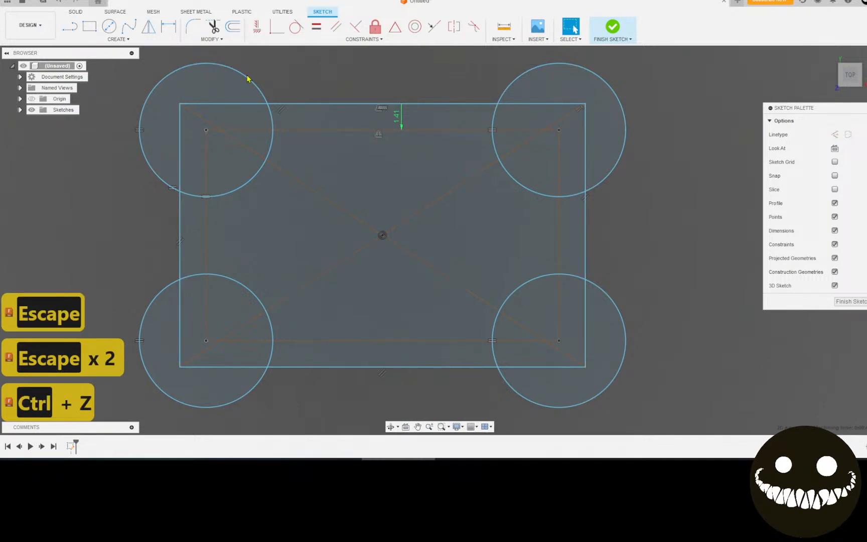
- Dimension the upper-left circle's diameter as 0.5 in
click(168, 27)
click(162, 85)
click(97, 226)
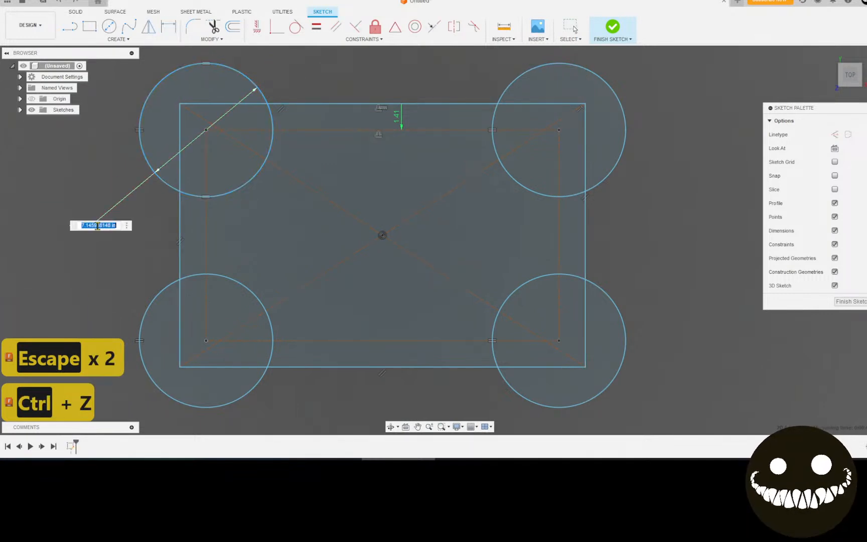
text(.5)
key(Return)
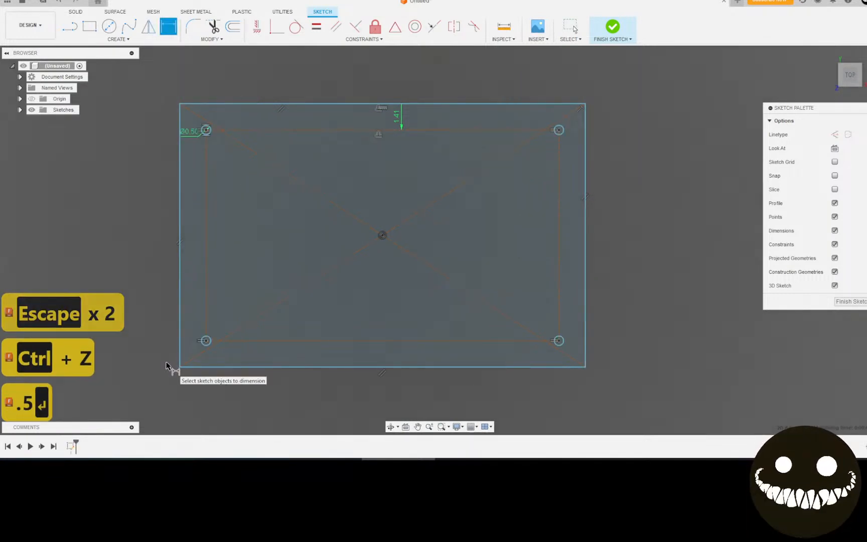
key(Escape)
- Set the upper-left circle's diameter dimension to 0.75 in
double_click(191, 132)
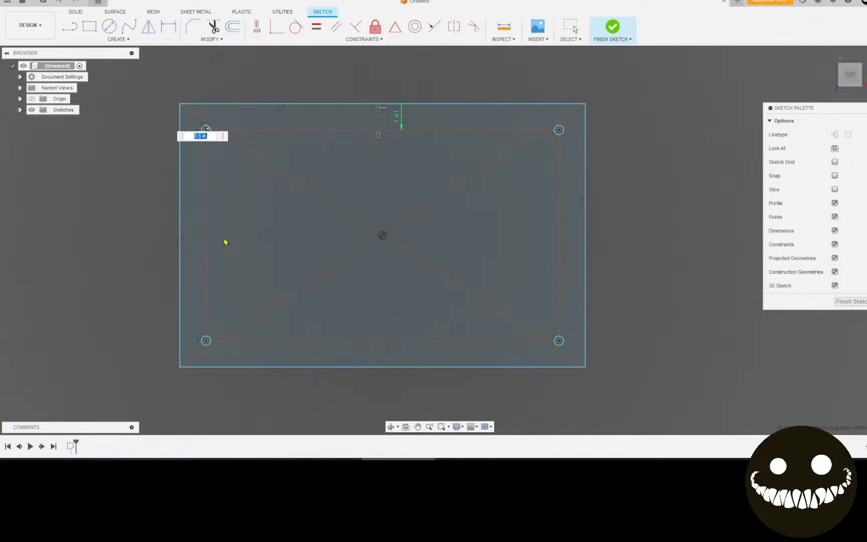
text(.75)
key(Return)
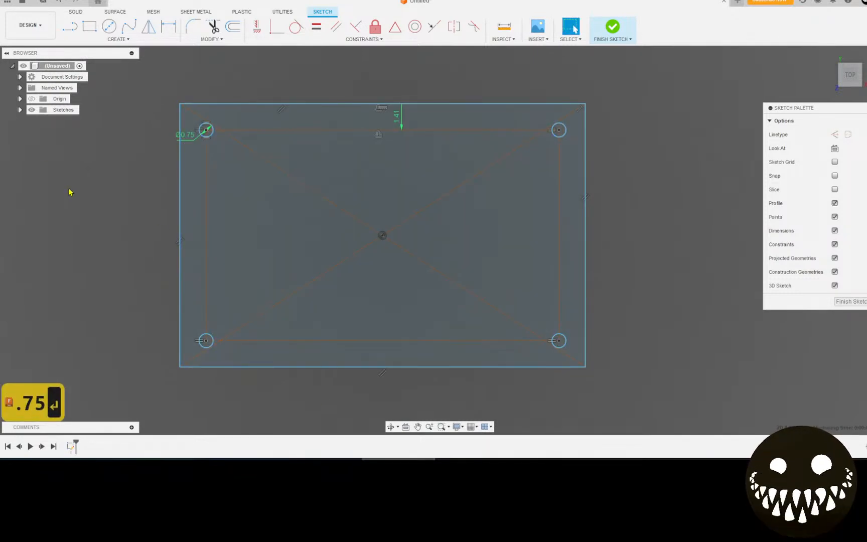
- Place a text frame over the middle of the plate and enter "45 XP" in the Arkitech Stencil font
click(127, 40)
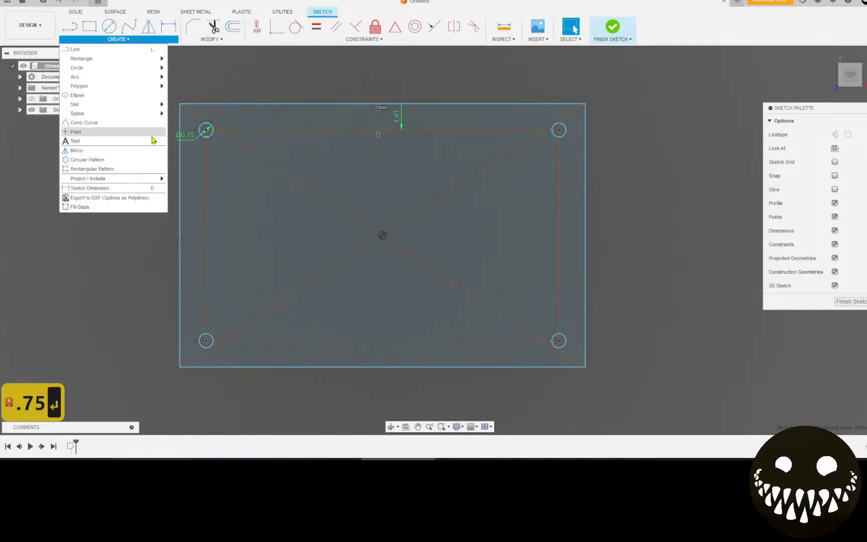
click(142, 147)
click(310, 188)
click(468, 296)
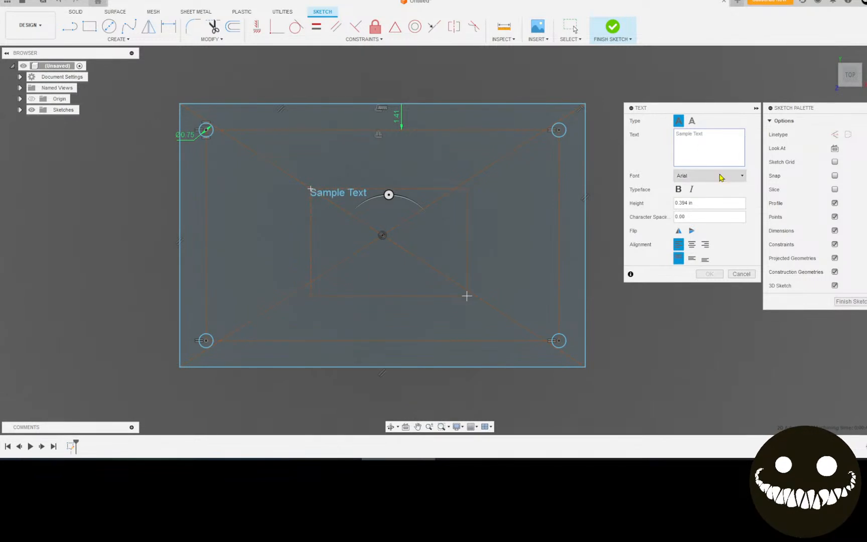
click(720, 177)
scroll(717, 250, down, 3)
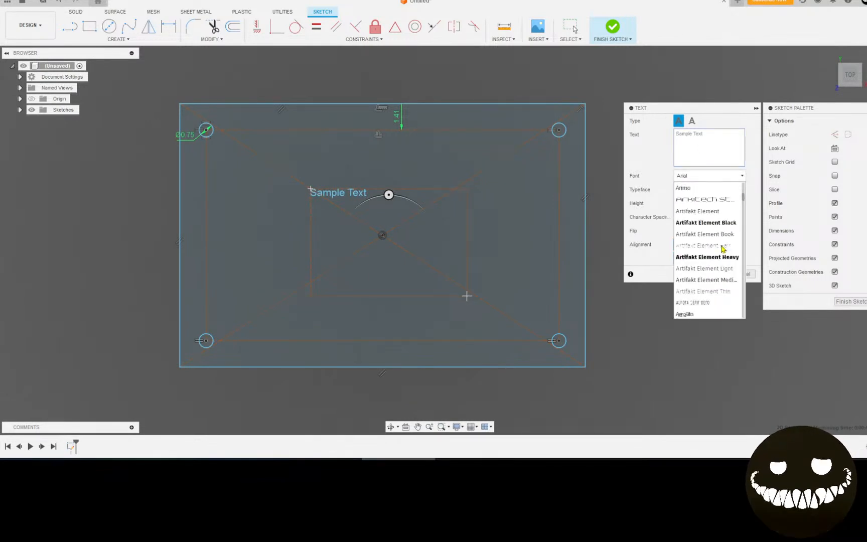
scroll(717, 249, up, 1)
click(707, 189)
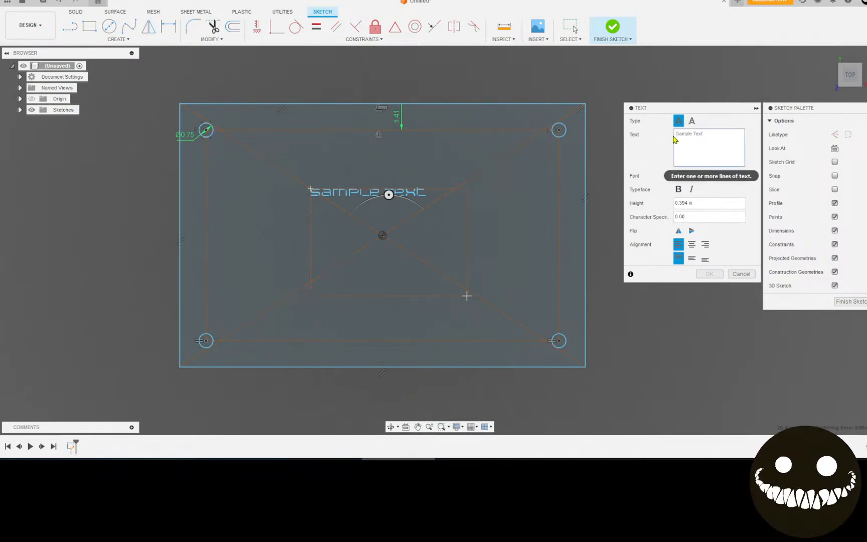
text(45 XP)
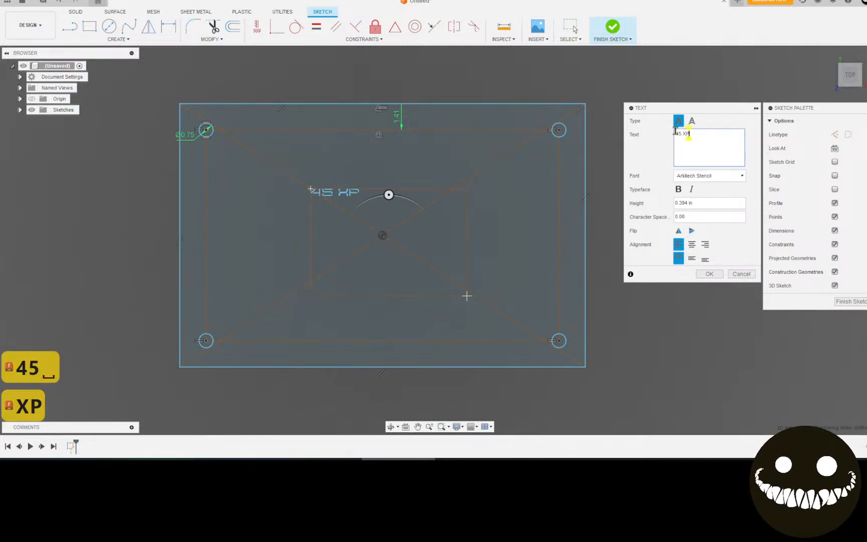
- Align the text to the horizontal center and vertical middle of its frame and set its height to 2 in
click(692, 244)
click(693, 258)
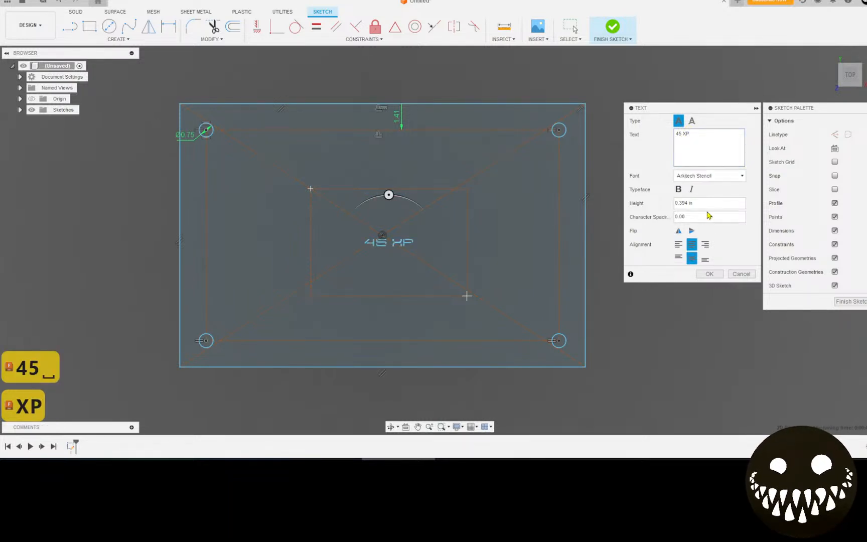
drag(712, 202, 657, 209)
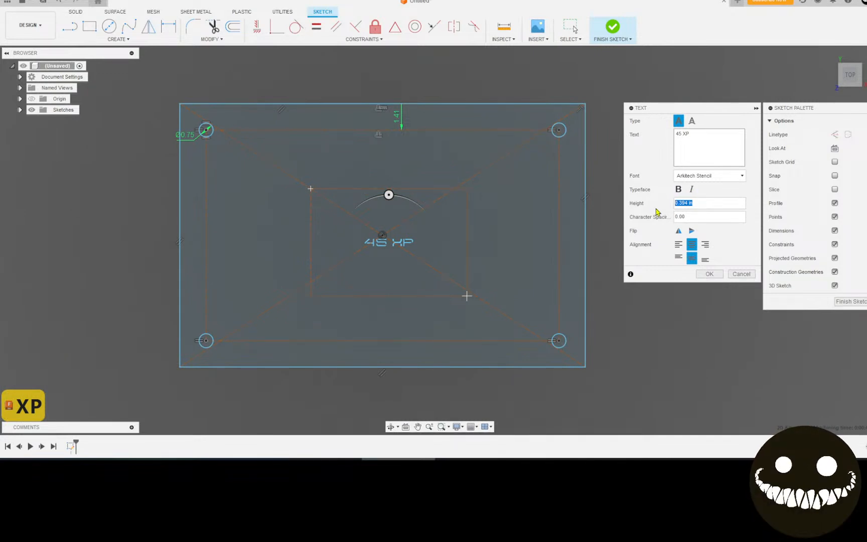
text(4)
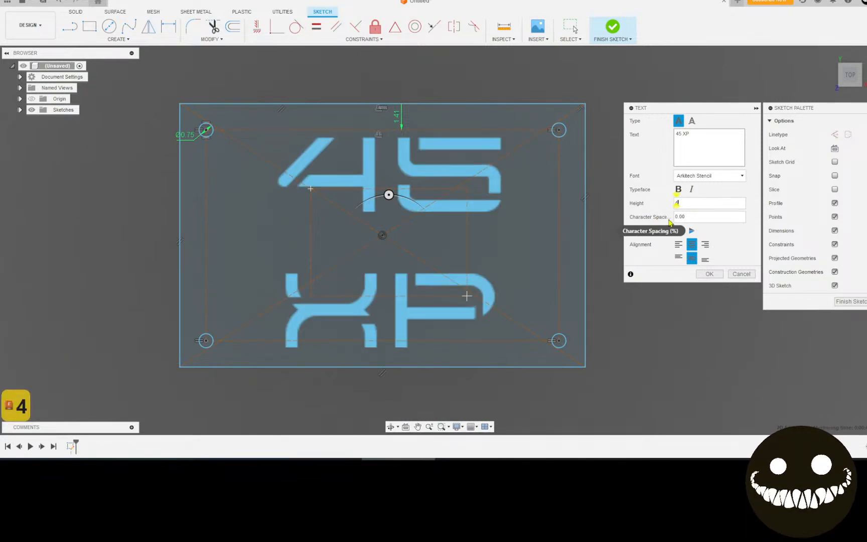
drag(691, 201, 664, 214)
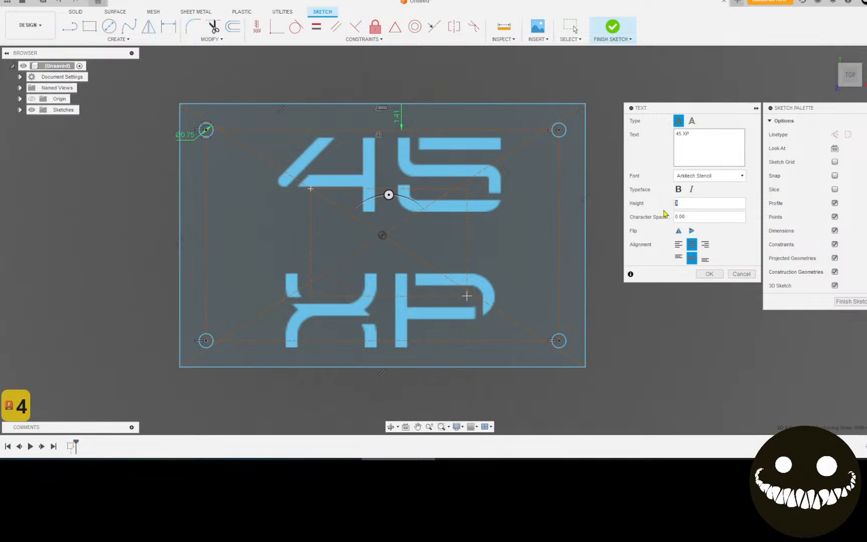
text(2)
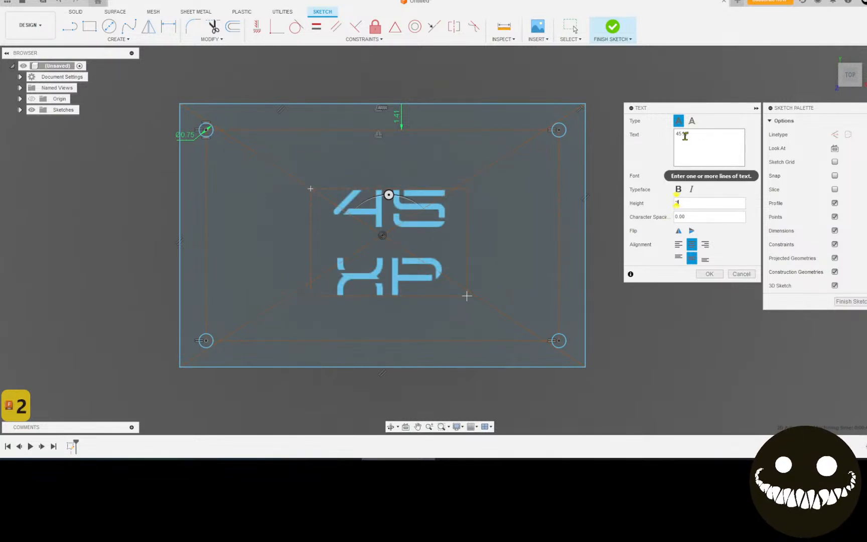
- Remove the space to make the text 45XP, set its character spacing to 30, and finish the text
key(BackSpace)
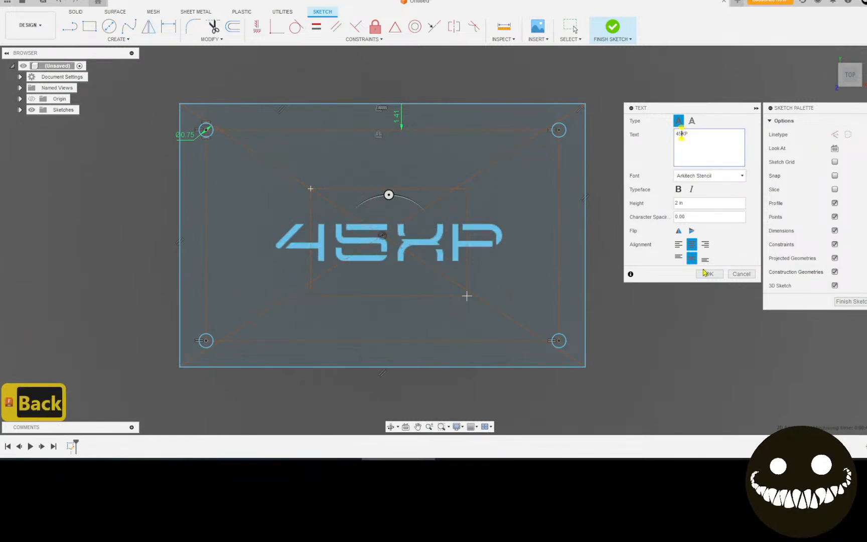
double_click(675, 216)
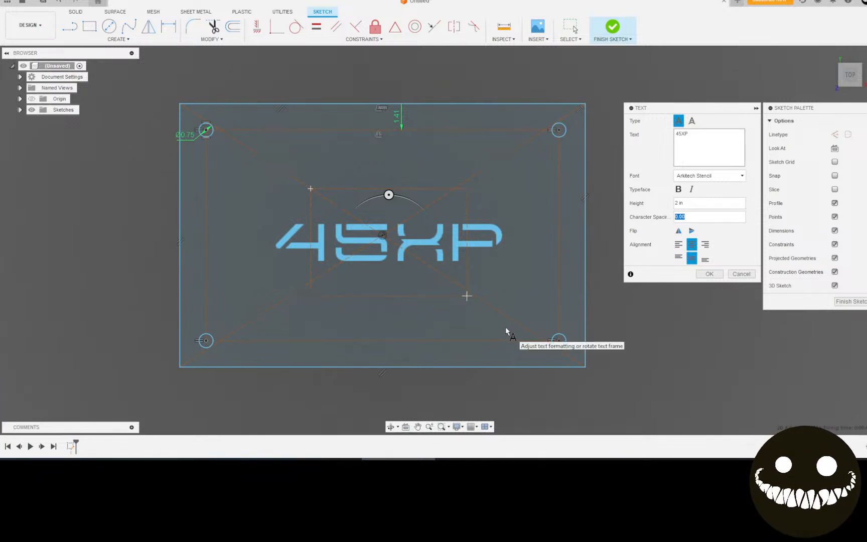
text(30)
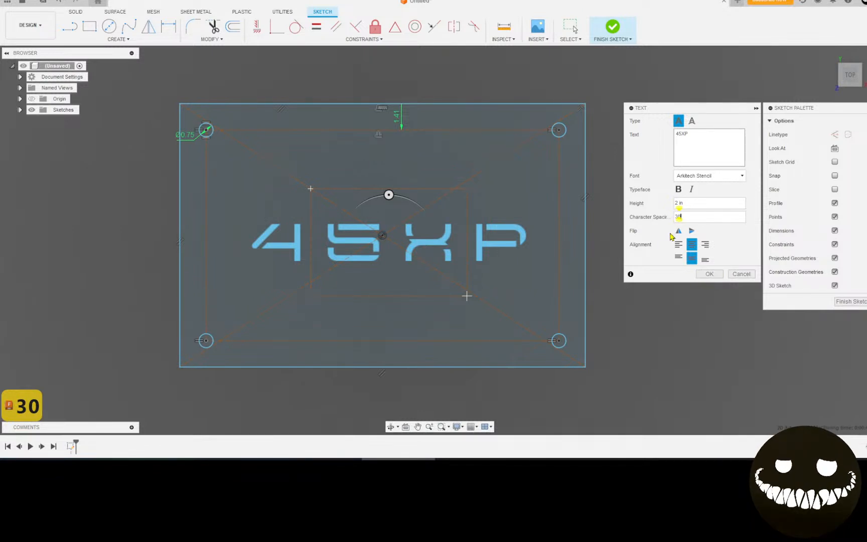
click(708, 274)
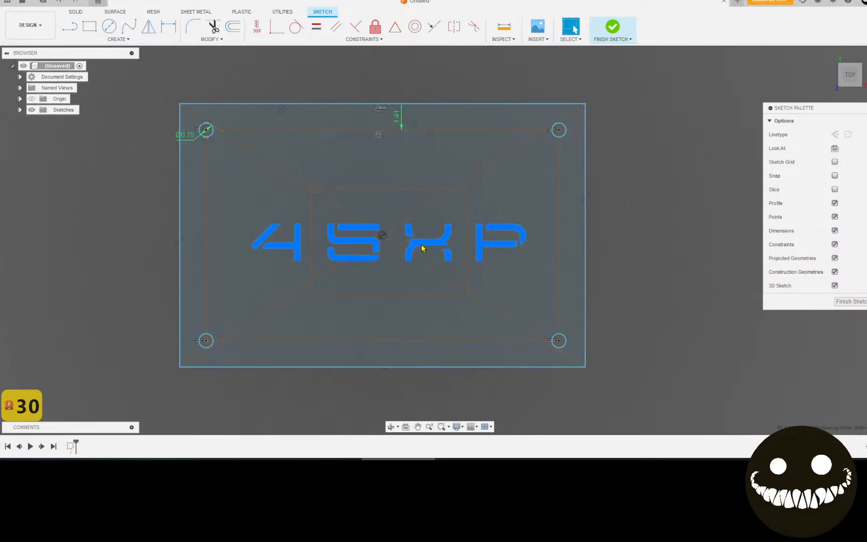
click(420, 244)
right_click(421, 244)
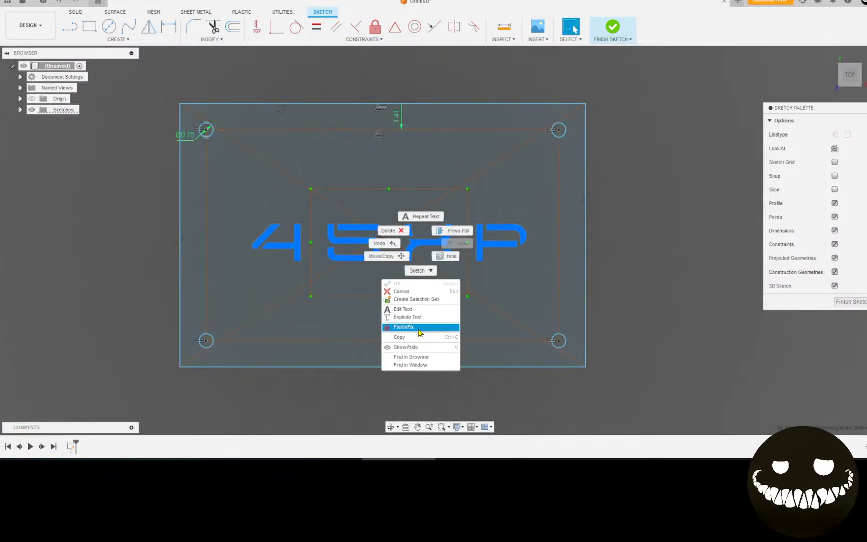
click(413, 309)
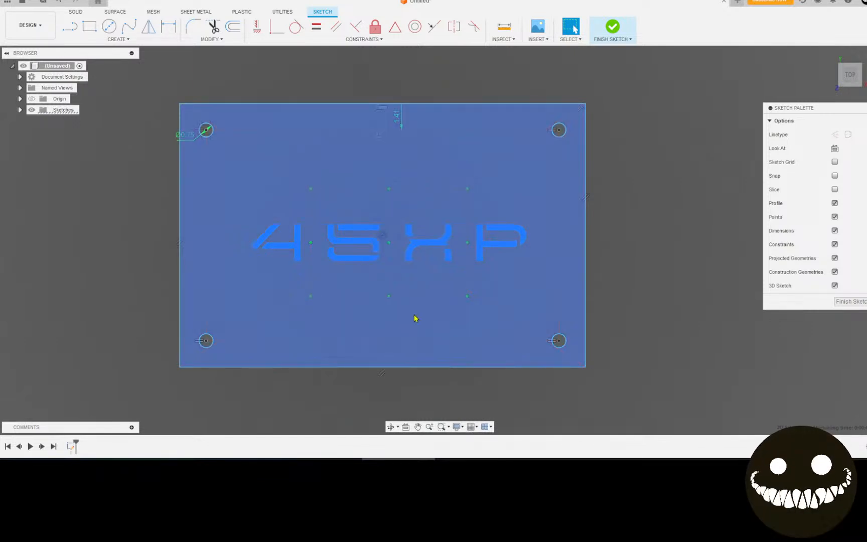
click(742, 273)
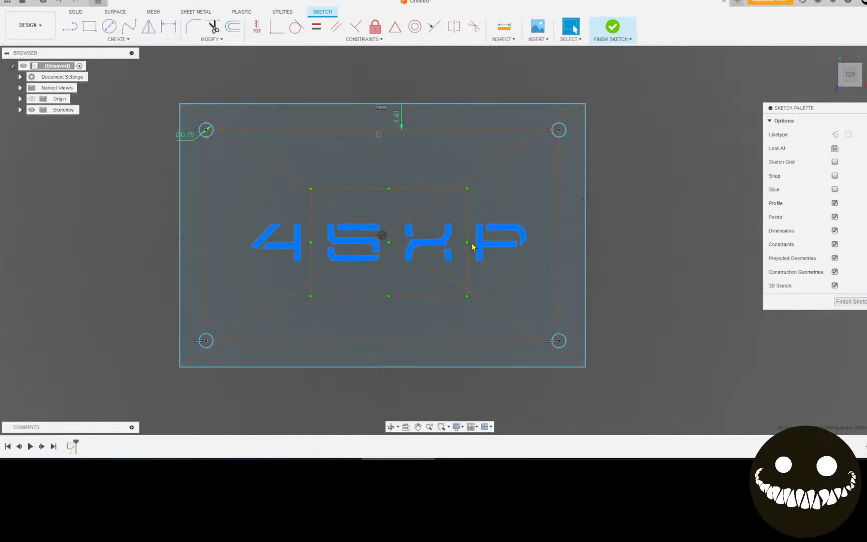
- Explode the 45XP text into separate sketch curves
right_click(443, 243)
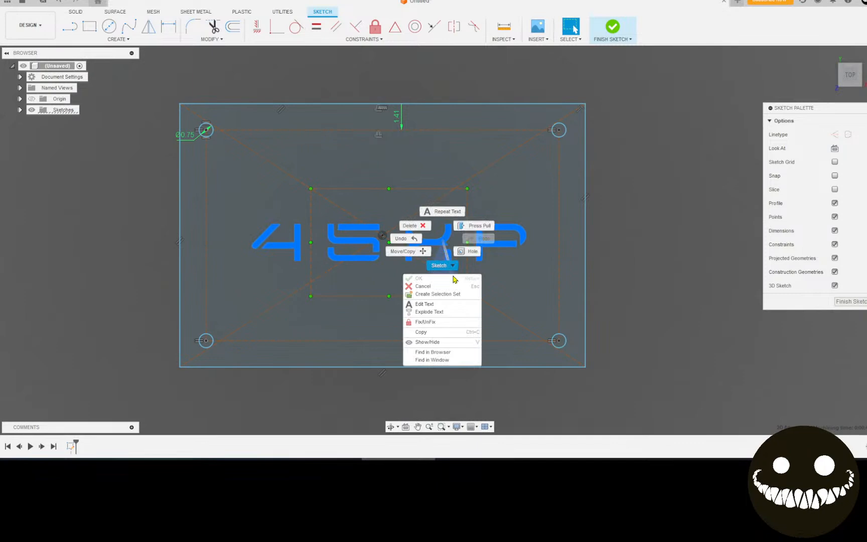
click(443, 318)
scroll(347, 266, up, 5)
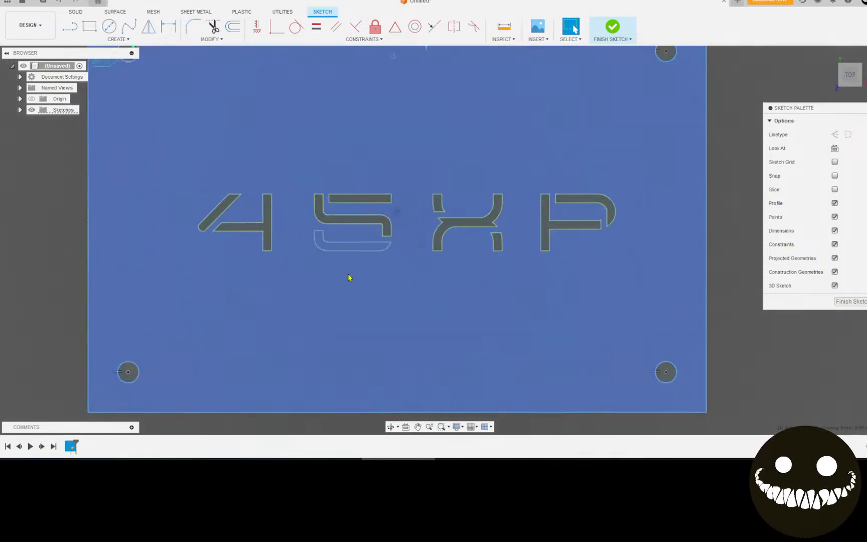
scroll(376, 239, up, 4)
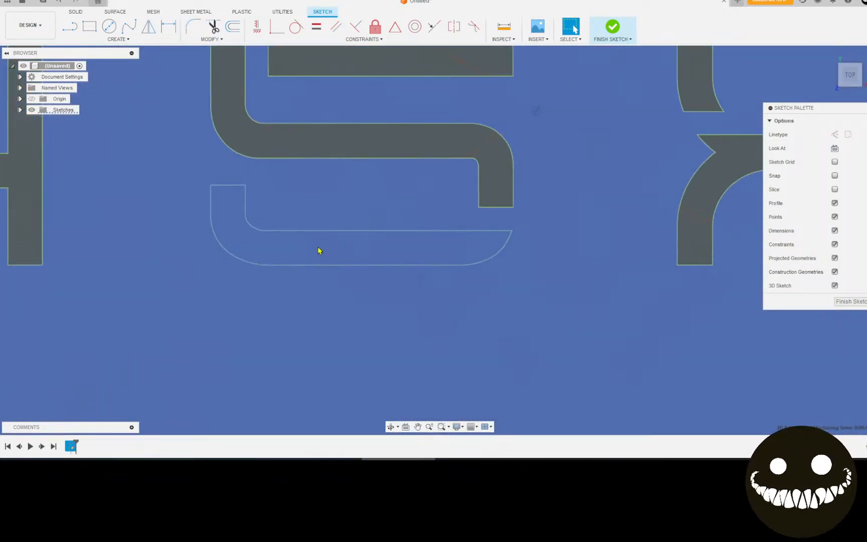
- Unfix the curves of the lower segment of the 5 with the Fix/UnFix constraint
scroll(335, 177, down, 5)
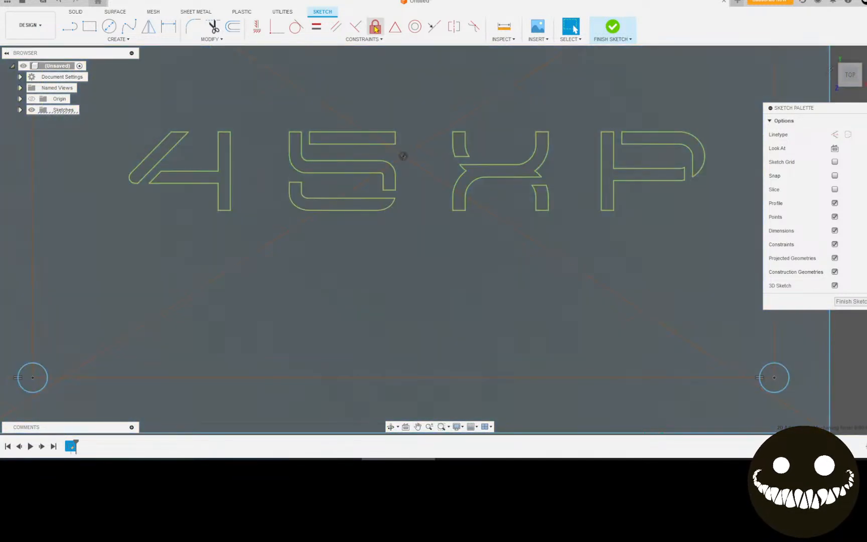
click(376, 27)
scroll(332, 193, up, 2)
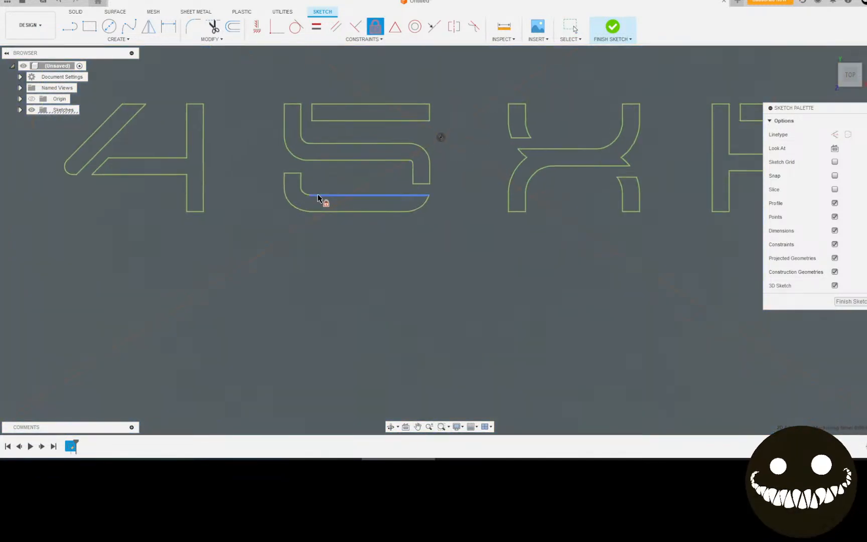
drag(259, 163, 468, 240)
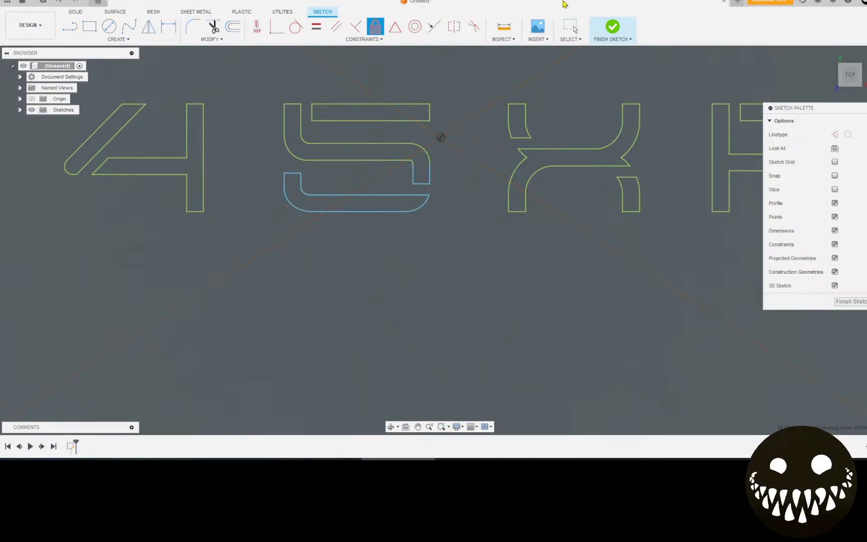
click(571, 29)
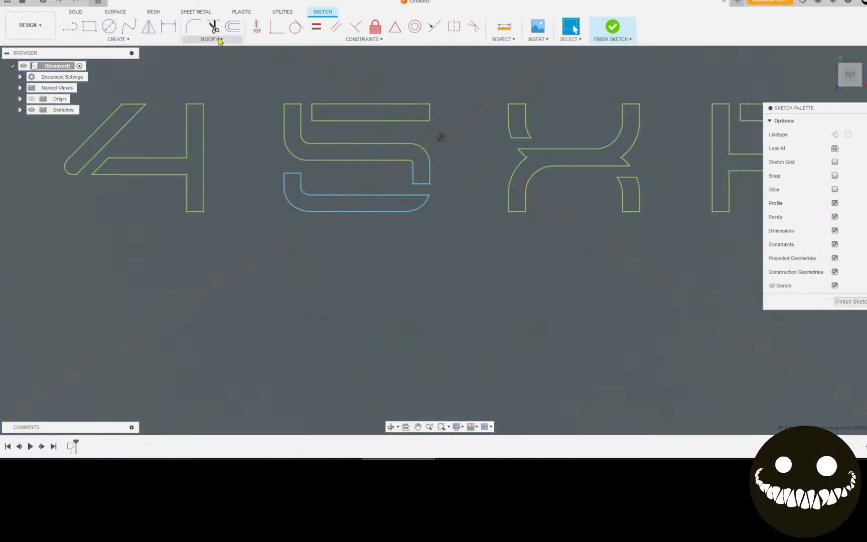
- Extend the upper edge and the curved end edge at the pointed right tip of the 5's lower segment
click(212, 39)
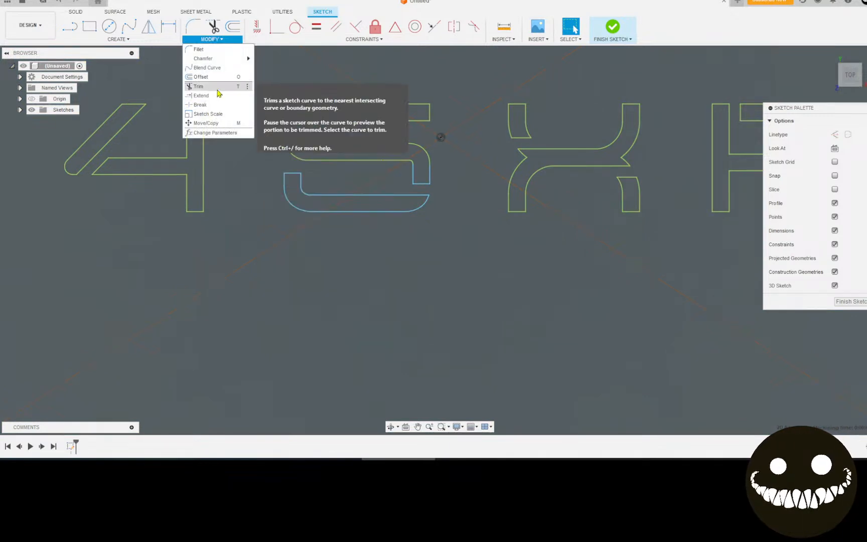
click(201, 104)
scroll(302, 202, up, 5)
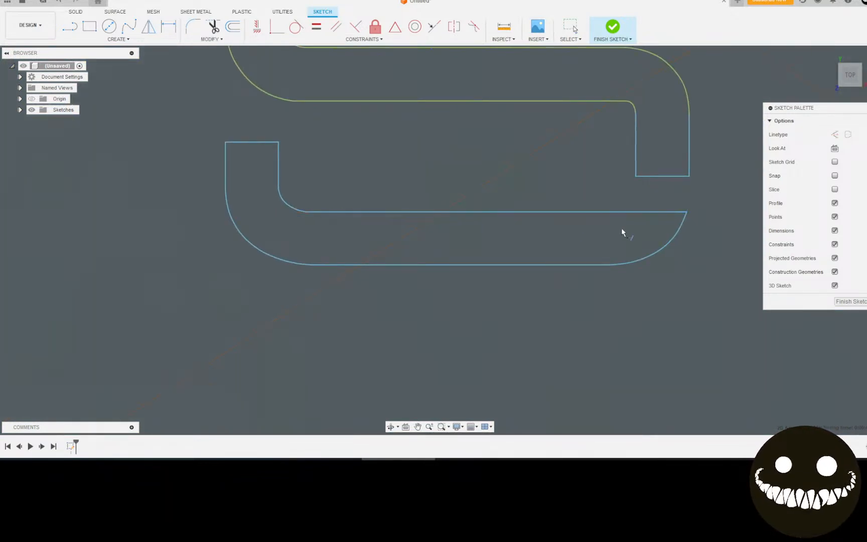
click(641, 214)
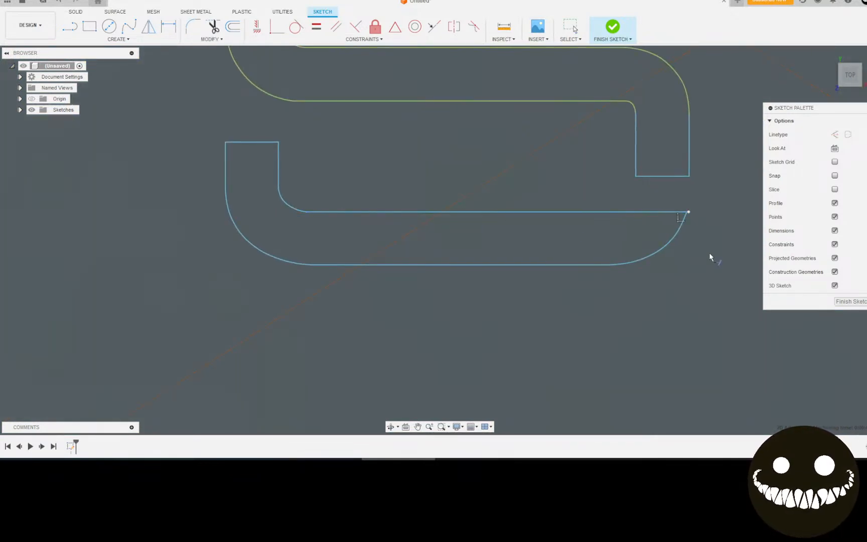
click(686, 218)
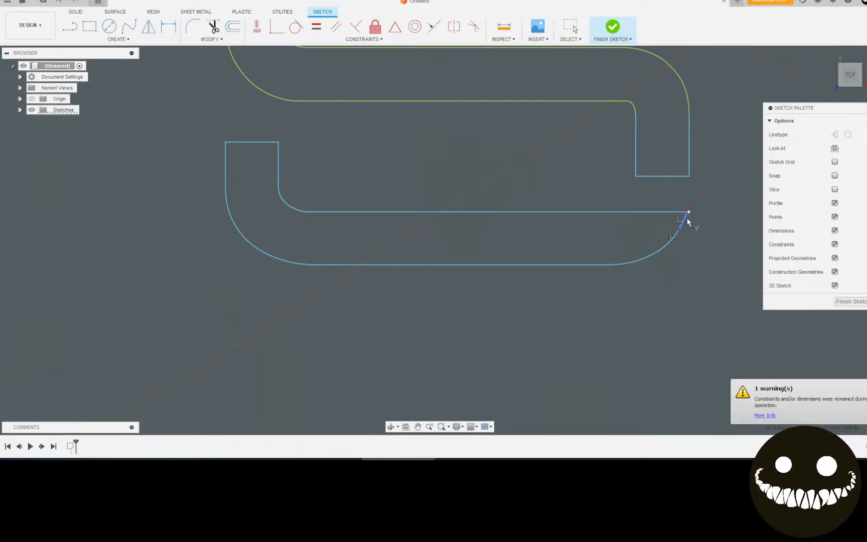
- Extend the short top edge and the two vertical edges past their corners at the left end of the 5's lower segment
click(266, 141)
click(226, 160)
click(237, 141)
click(561, 29)
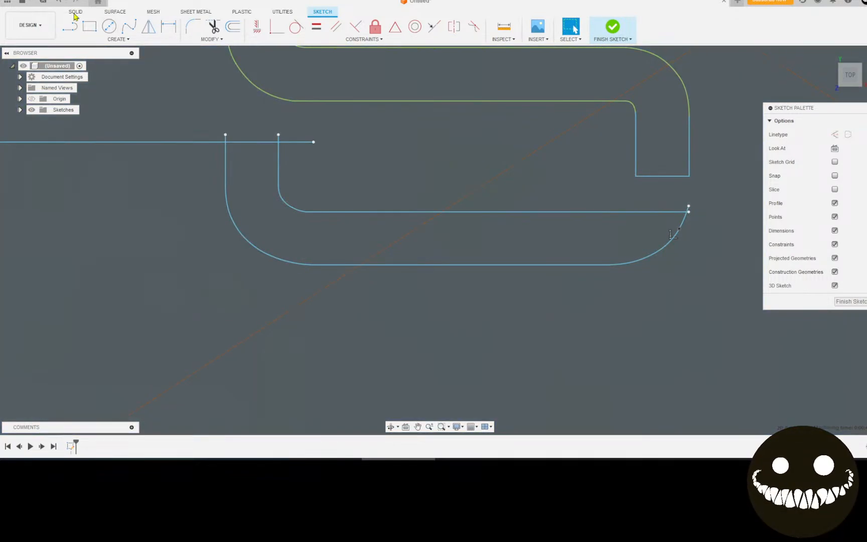
- Draw two separate slanted lines, leaning in opposite directions, across both long edges of the 5's lower segment
click(78, 30)
click(388, 167)
click(265, 295)
click(571, 27)
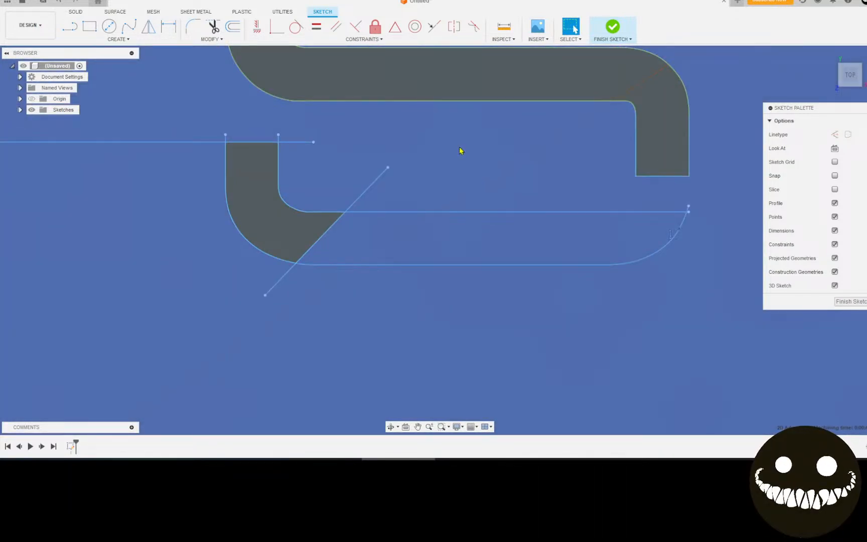
key(l)
click(495, 178)
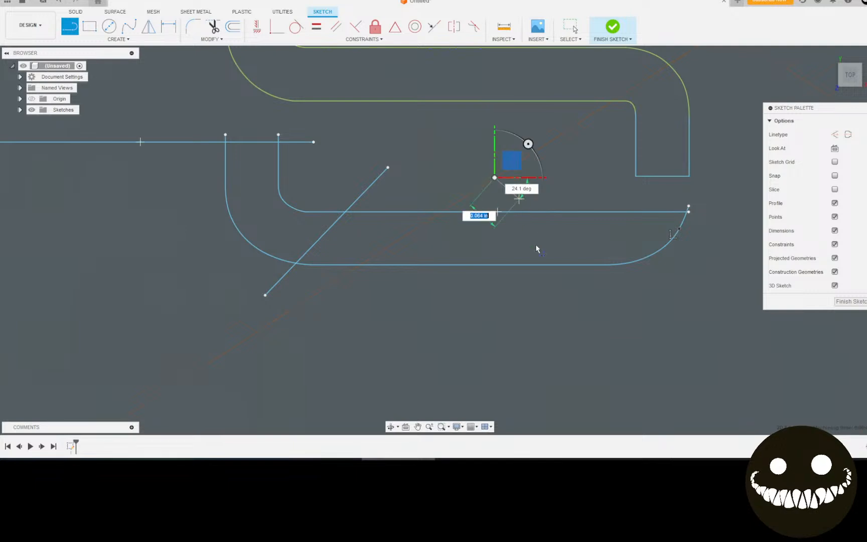
click(562, 319)
key(Escape)
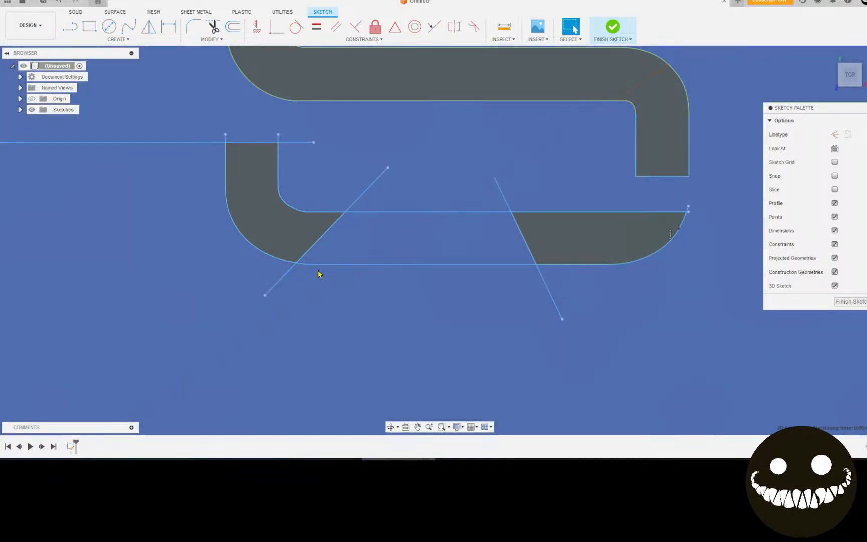
- Undo the two slanted lines and the edge extensions at the left end of the 5's lower segment
scroll(318, 273, up, 5)
scroll(335, 301, down, 5)
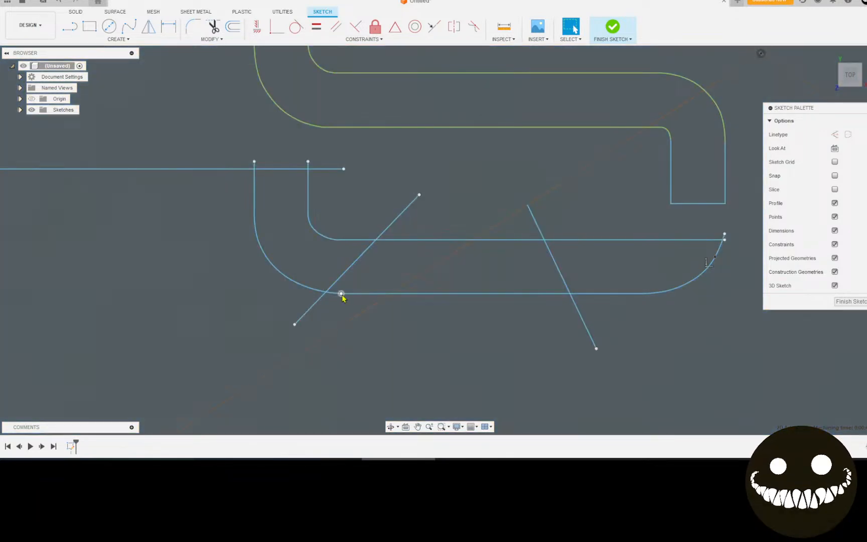
key(ctrl+z)
key(ctrl+z)
key(ctrl+z)
key(ctrl+z)
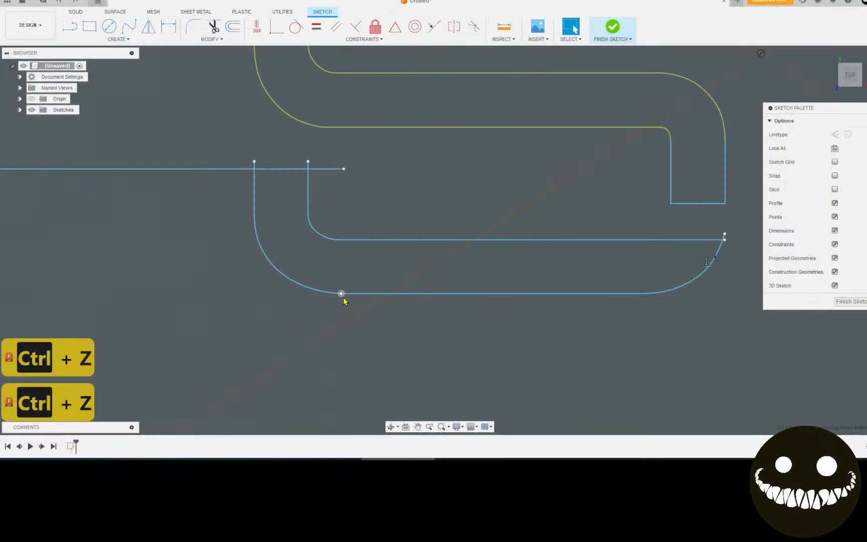
key(ctrl+z)
key(ctrl+z)
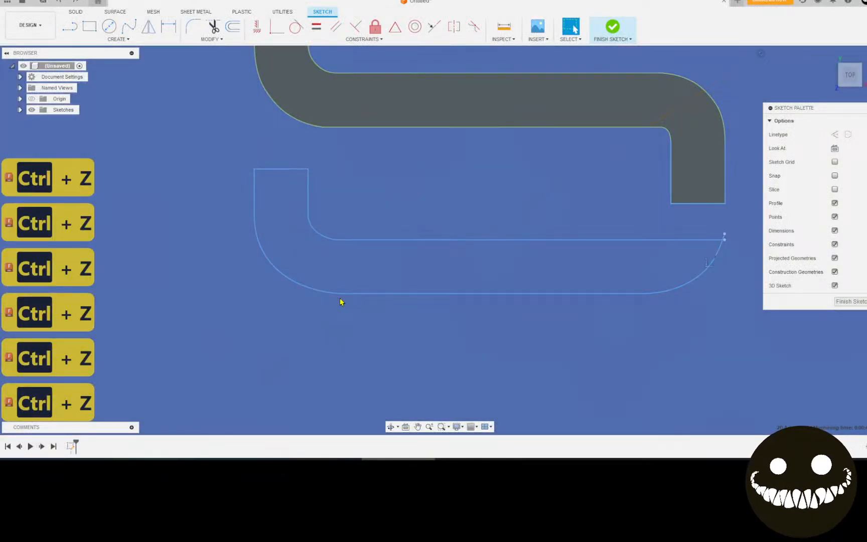
- Undo the edge extensions at the pointed right tip of the 5's lower segment
key(ctrl+z)
key(ctrl+z)
key(ctrl+z)
- Try to extend the lower-left outer curve of the 5's lower segment, and end the Extend command
scroll(335, 294, up, 6)
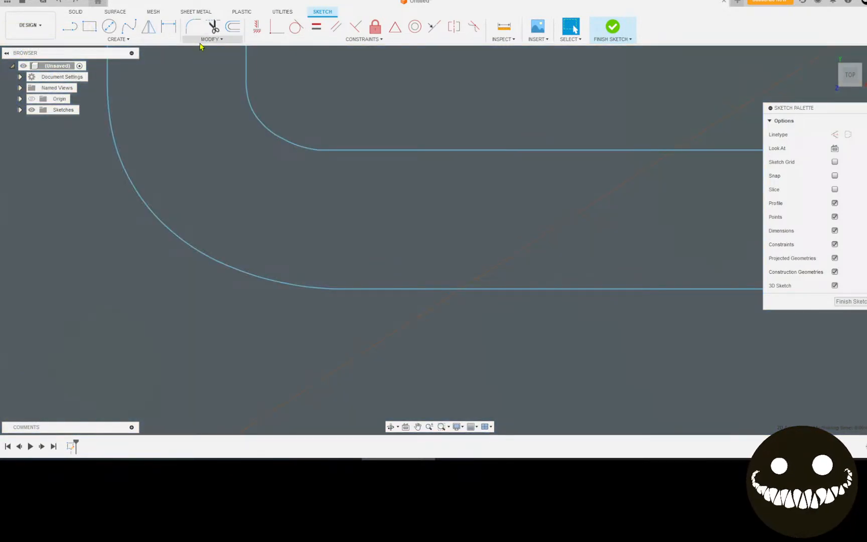
click(206, 39)
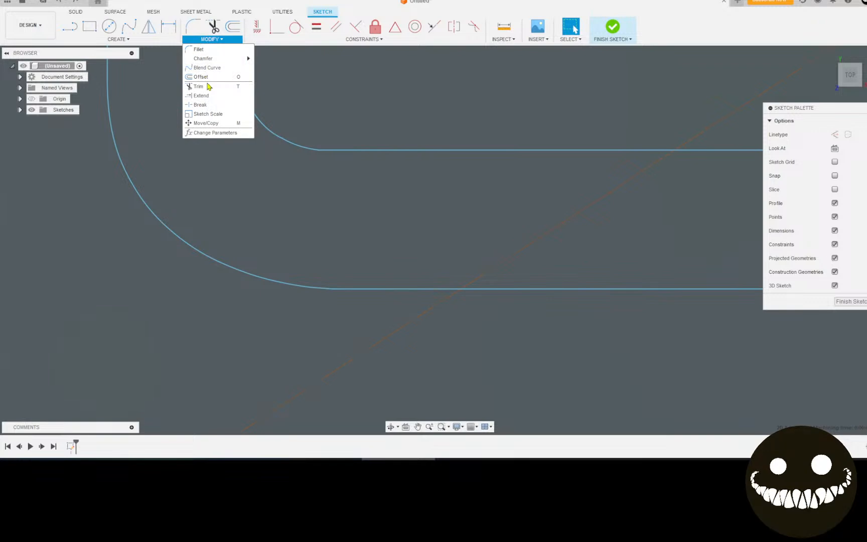
click(206, 95)
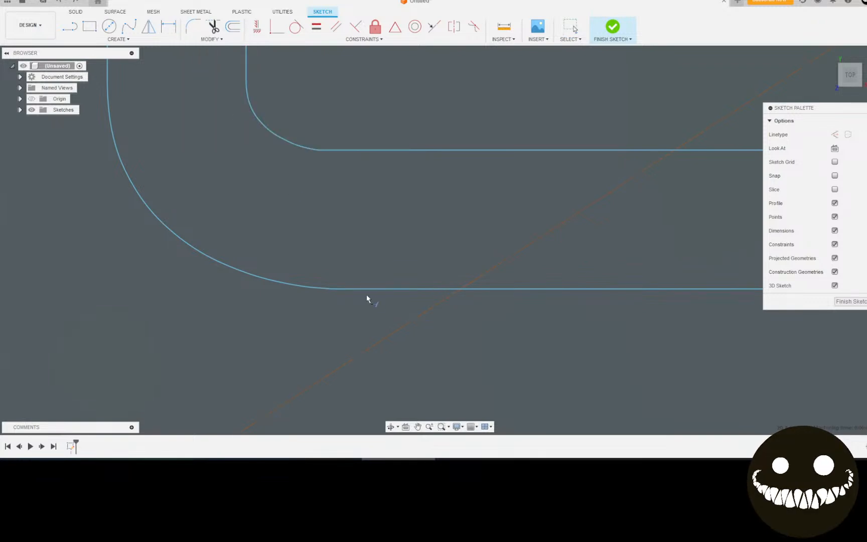
click(315, 287)
click(573, 31)
- Extrude the plate profile around the holes and 45XP lettering 0.25 in as a new body
scroll(494, 155, down, 3)
scroll(284, 343, down, 10)
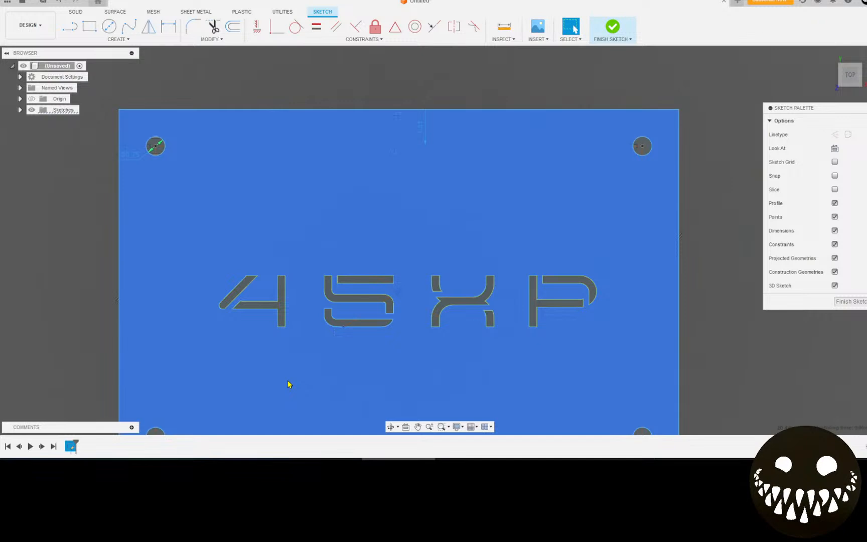
key(e)
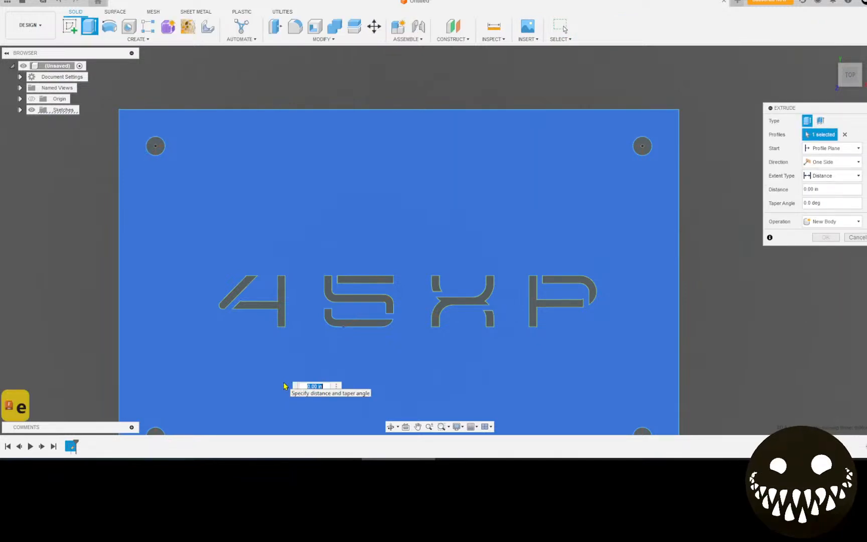
text(.25)
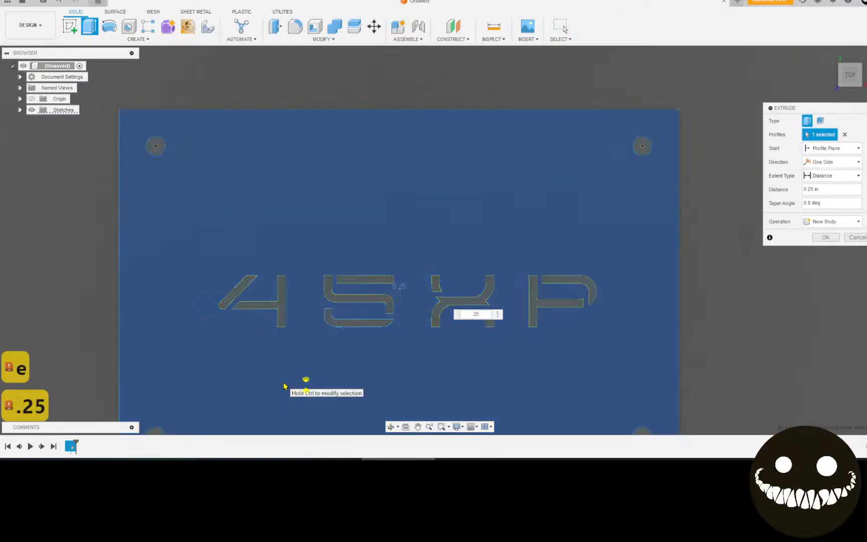
key(Return)
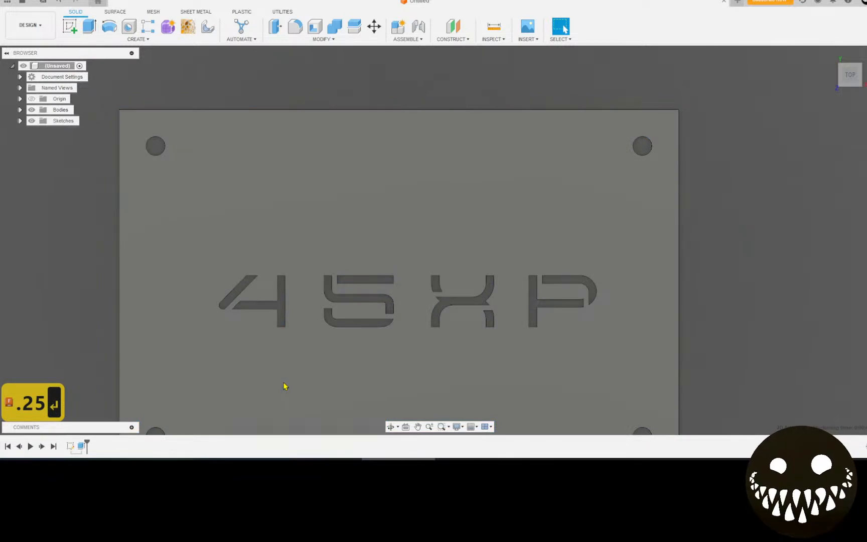
- Switch to the Manufacture workspace and check the NC program's post properties, closing them without posting
scroll(284, 385, down, 5)
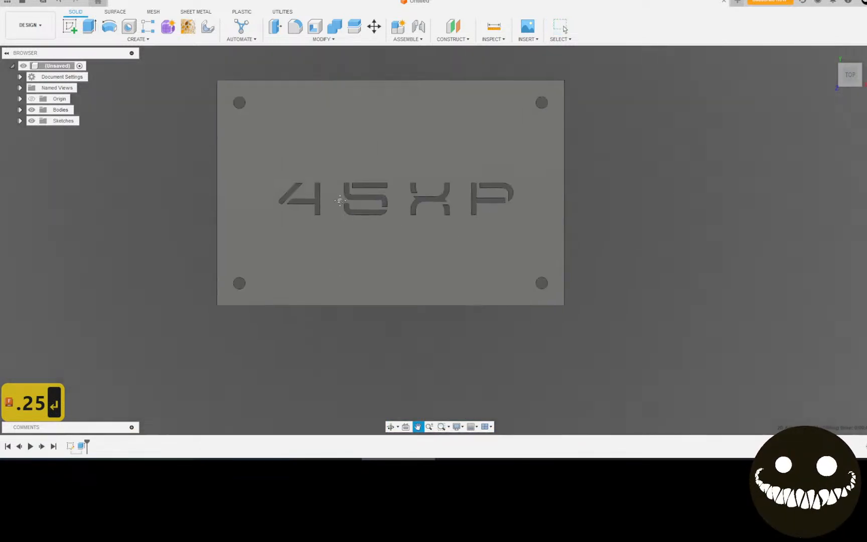
middle_drag(338, 218, 418, 253)
key(Escape)
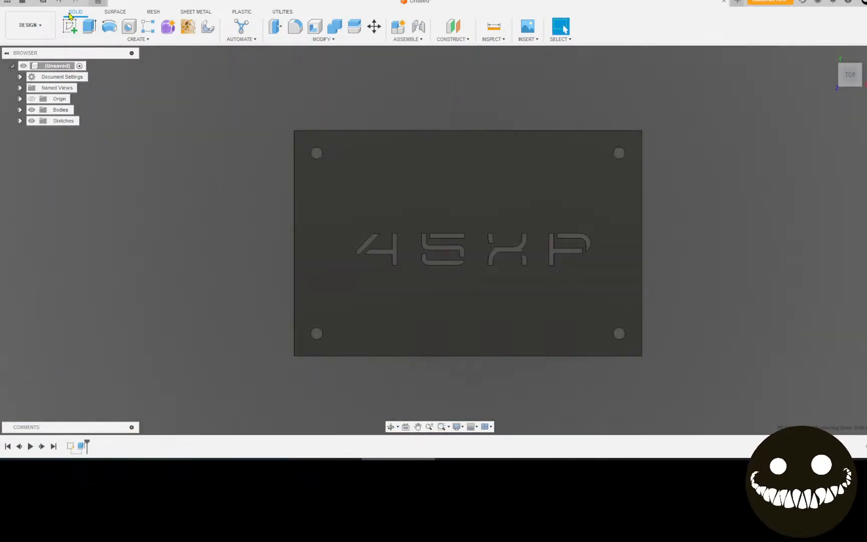
click(31, 24)
click(45, 130)
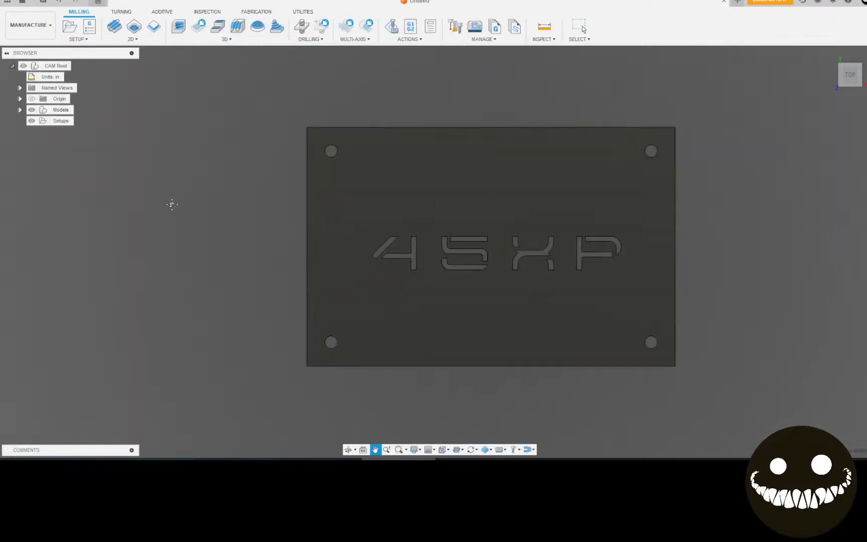
click(89, 27)
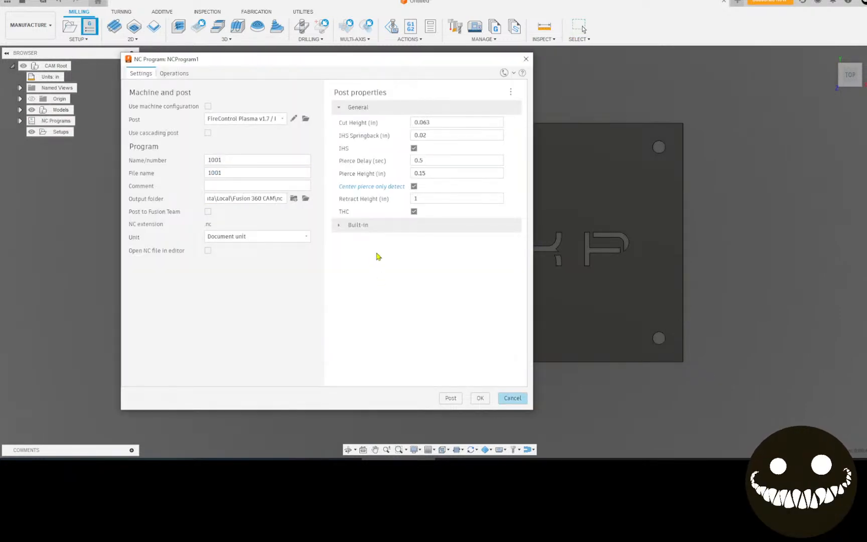
click(511, 398)
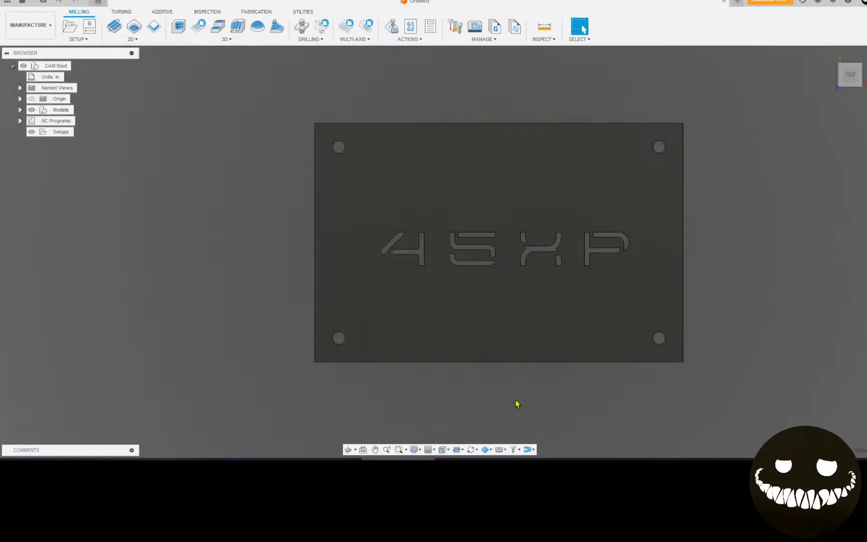
- Create a fabrication cutting setup for the plate with its origin at the lower-left stock box point
click(267, 14)
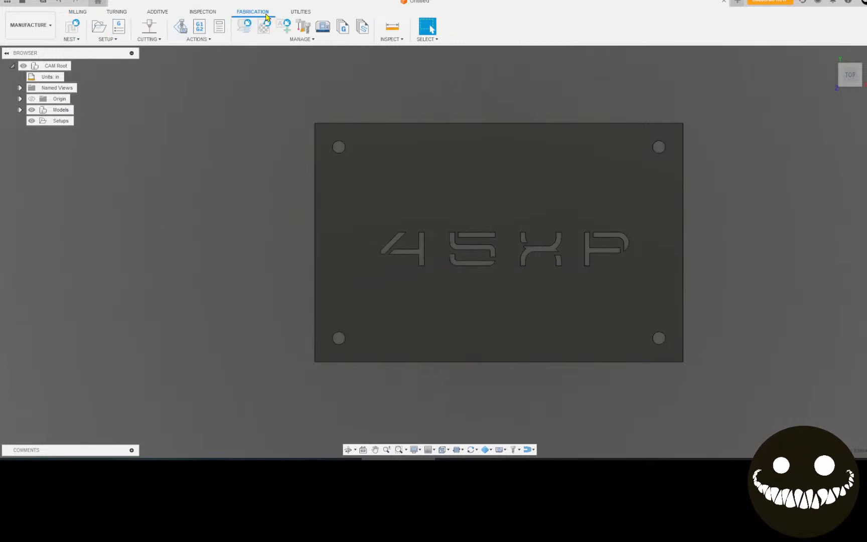
click(99, 28)
click(311, 367)
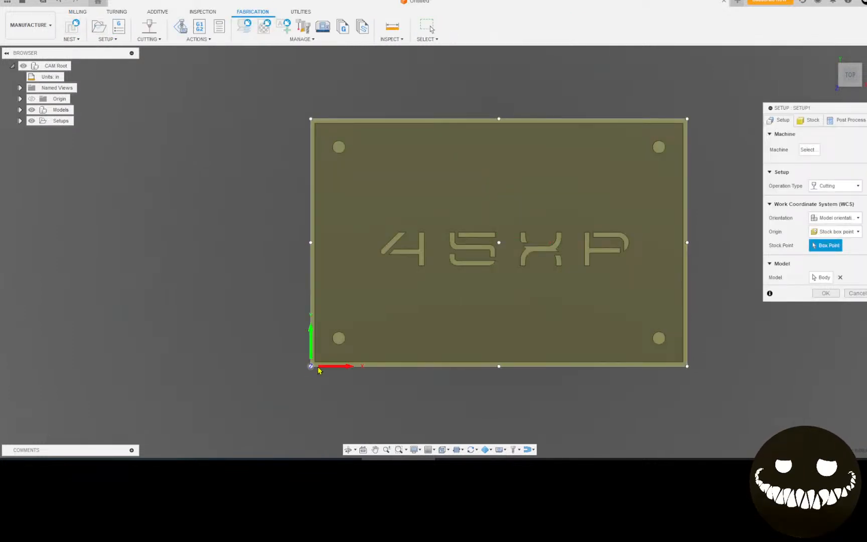
click(825, 294)
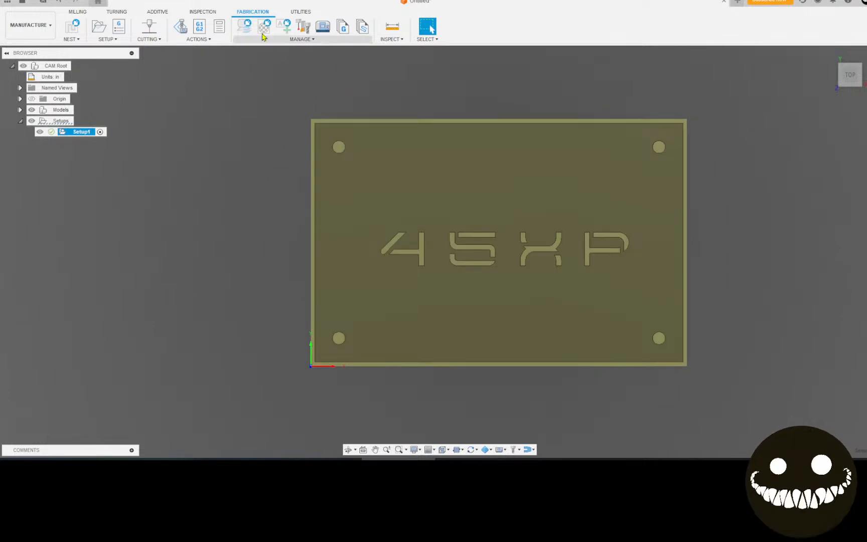
- Start a 2D Profile cutting operation and add a new plasma cutter tool to the local tool library
click(149, 26)
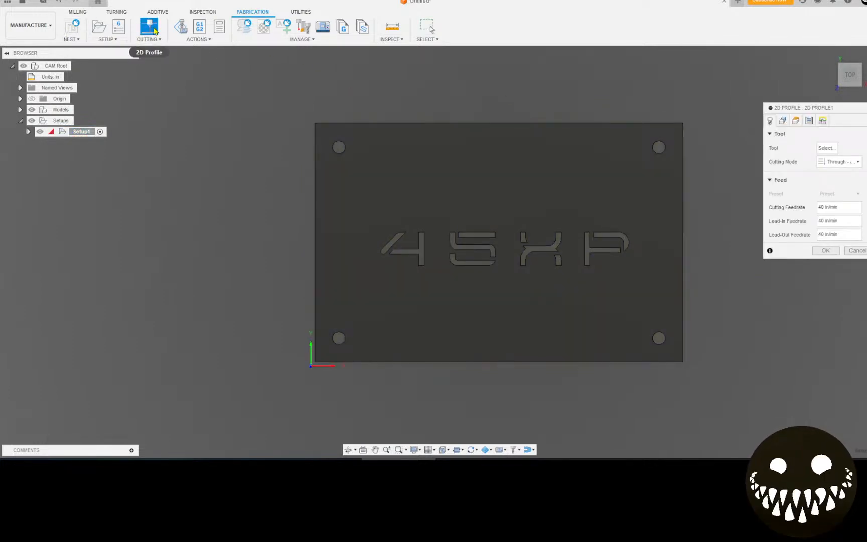
click(827, 148)
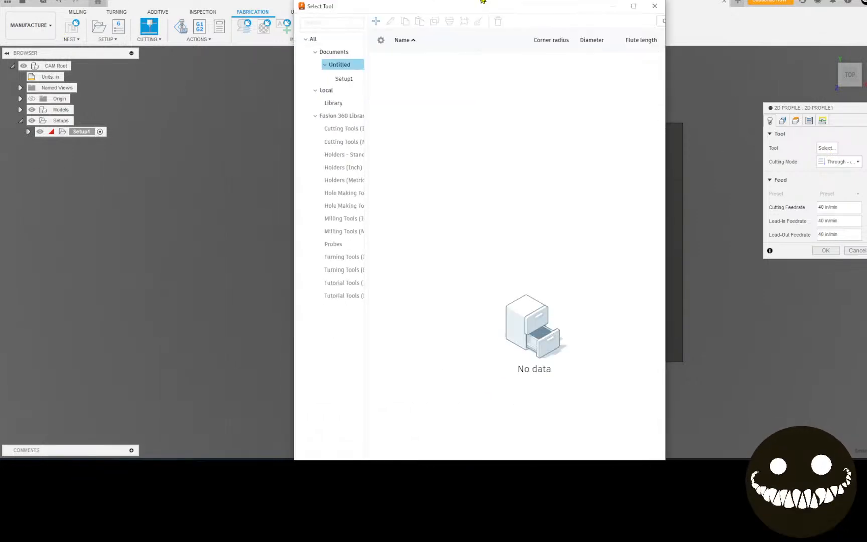
click(613, 13)
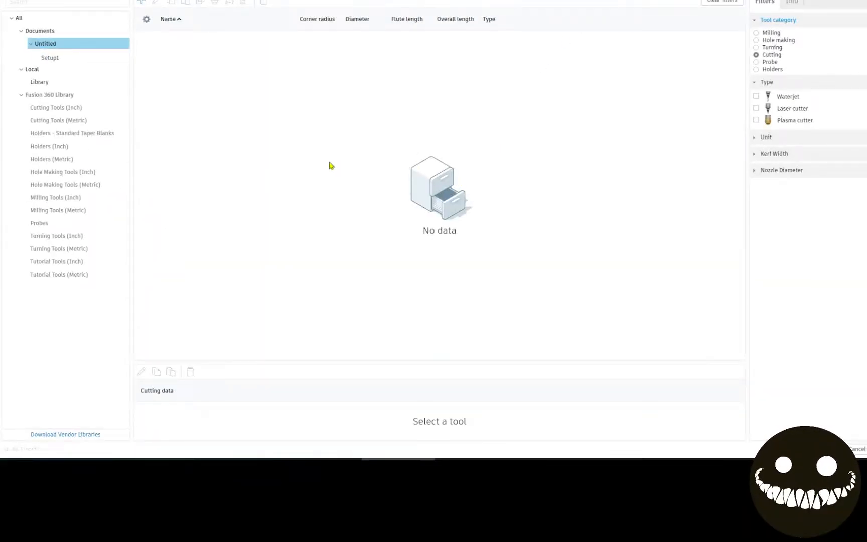
click(39, 83)
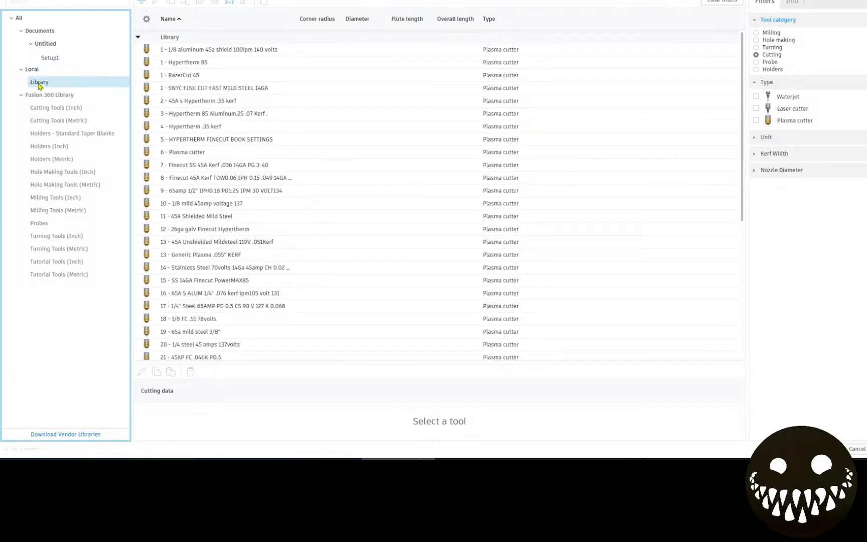
click(143, 4)
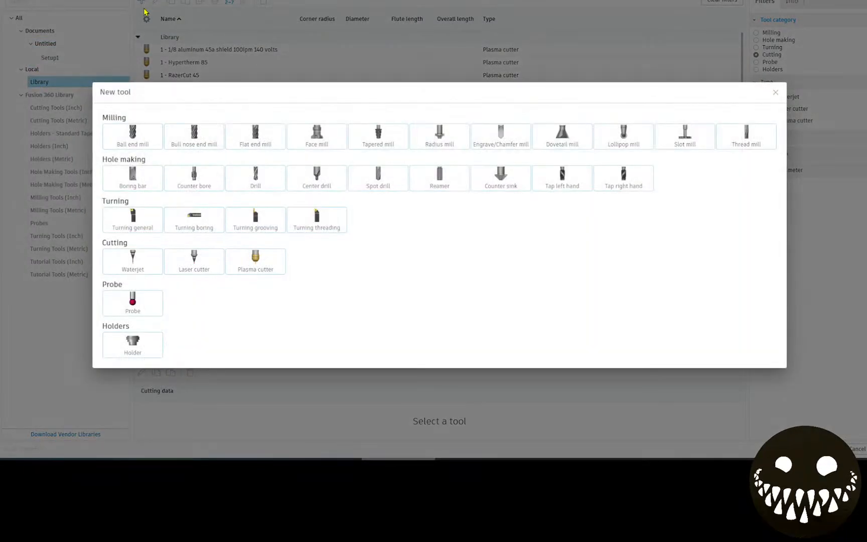
click(267, 262)
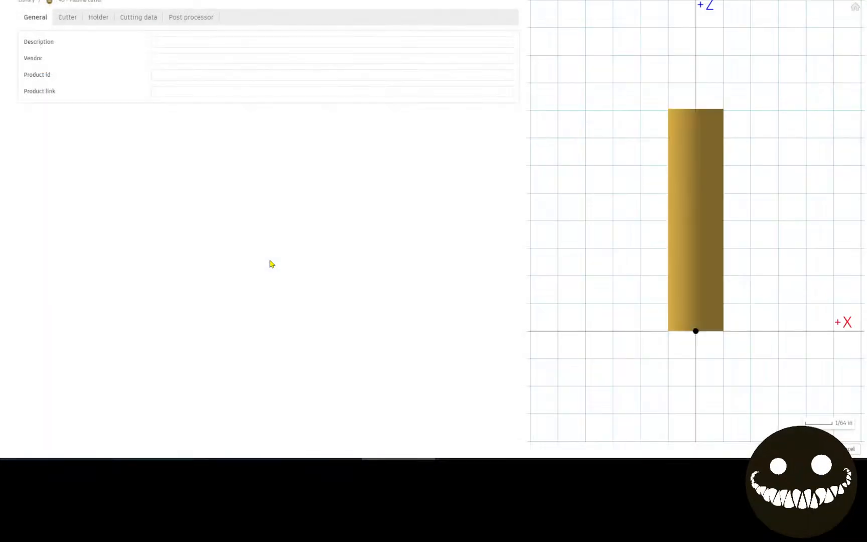
- Describe the new tool as "45xp 1/4 aluminum" and open its cutter geometry settings
click(172, 43)
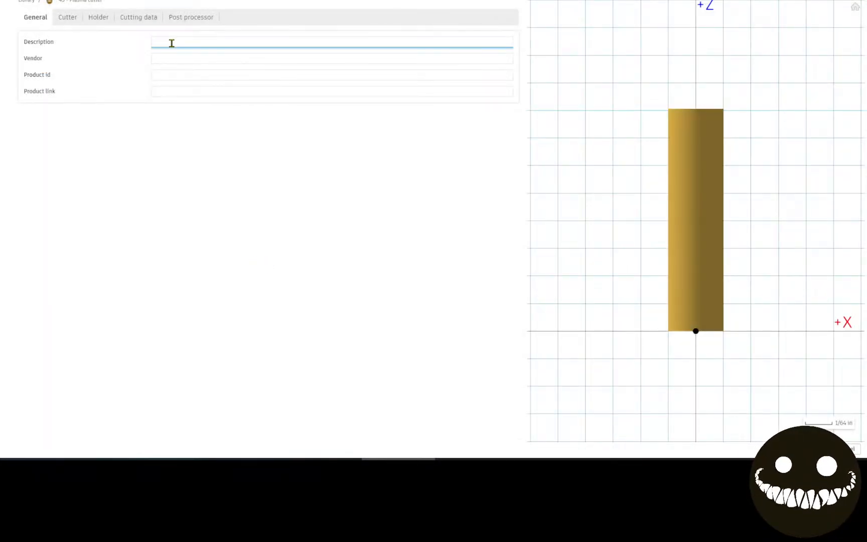
text(45)
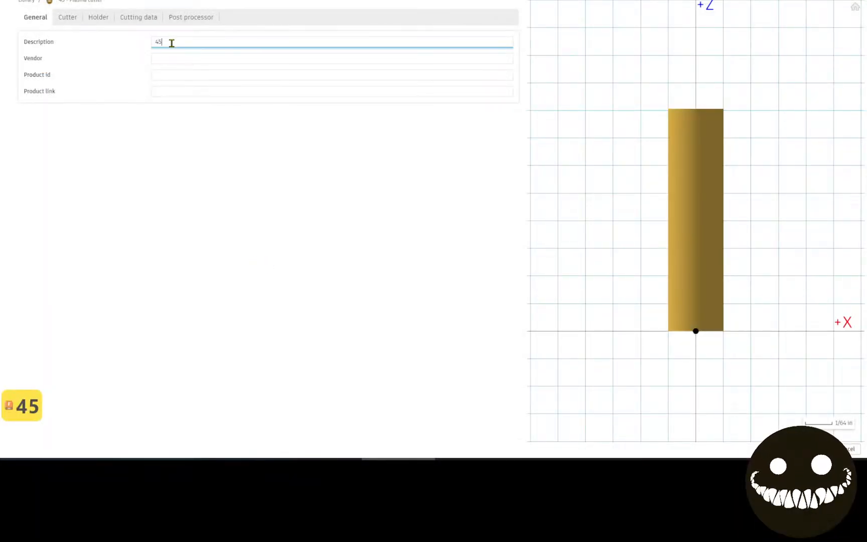
text(xp )
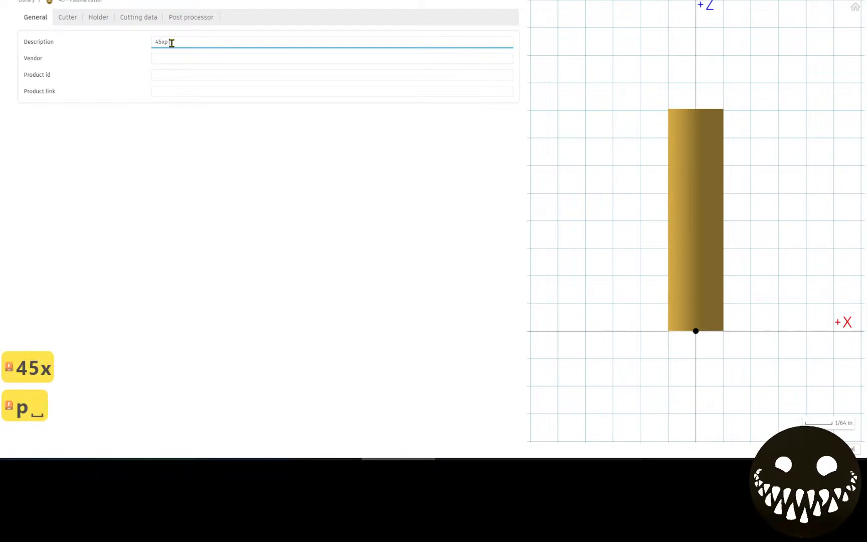
text(1/4 )
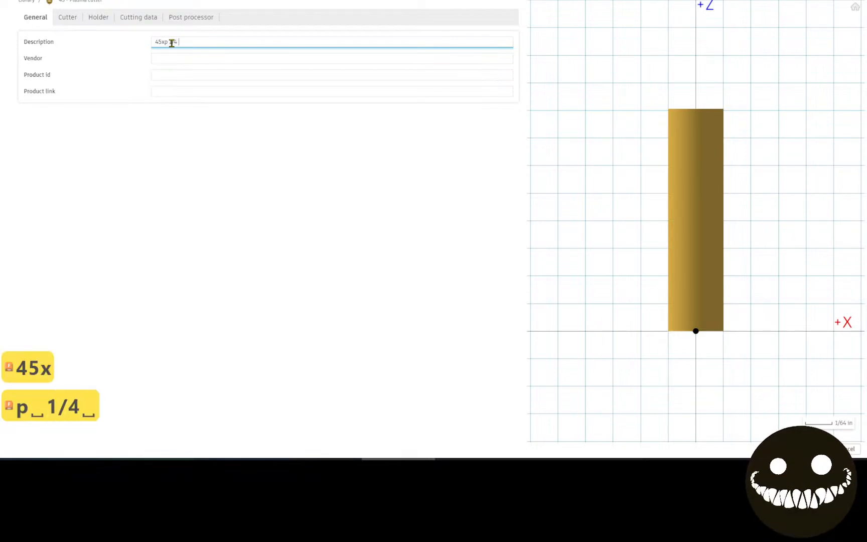
text(al)
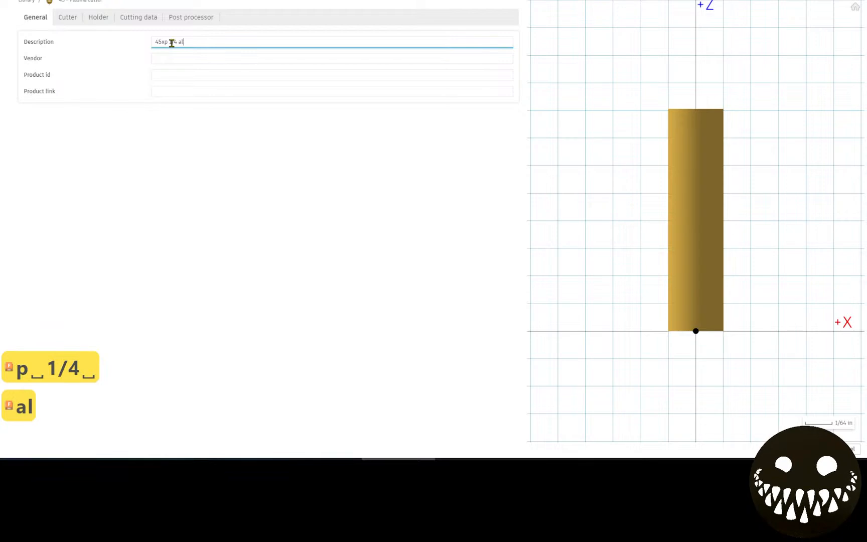
text(uminum)
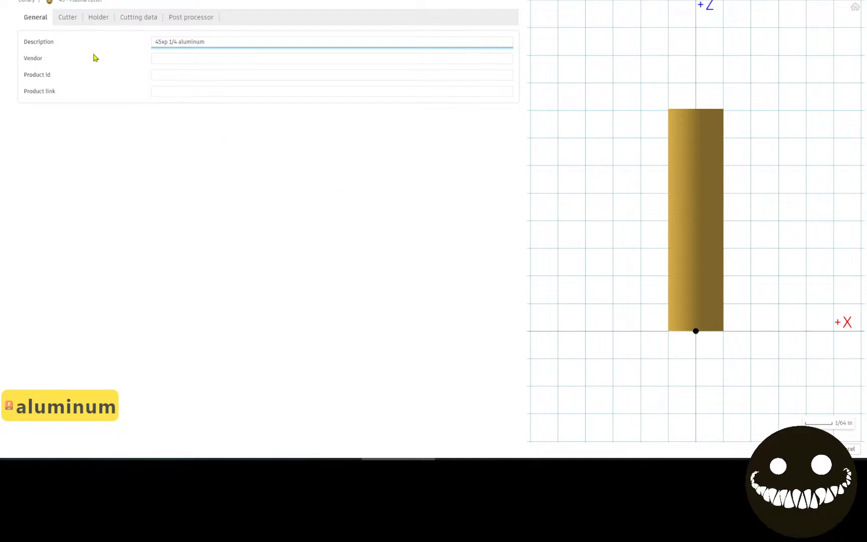
click(71, 20)
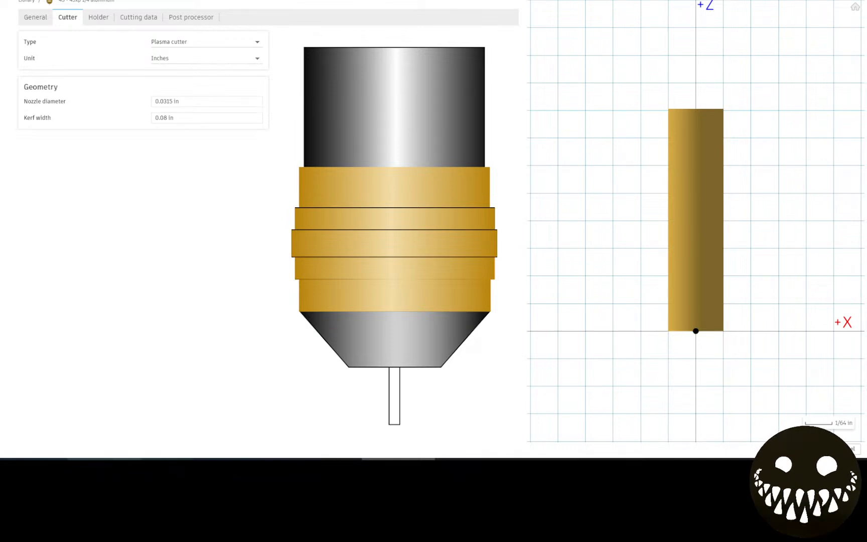
- Switch to the Langmuir Systems forum thread in the browser and open the linked Hypertherm Powermax45 XP manual PDF
click(104, 458)
scroll(379, 270, up, 5)
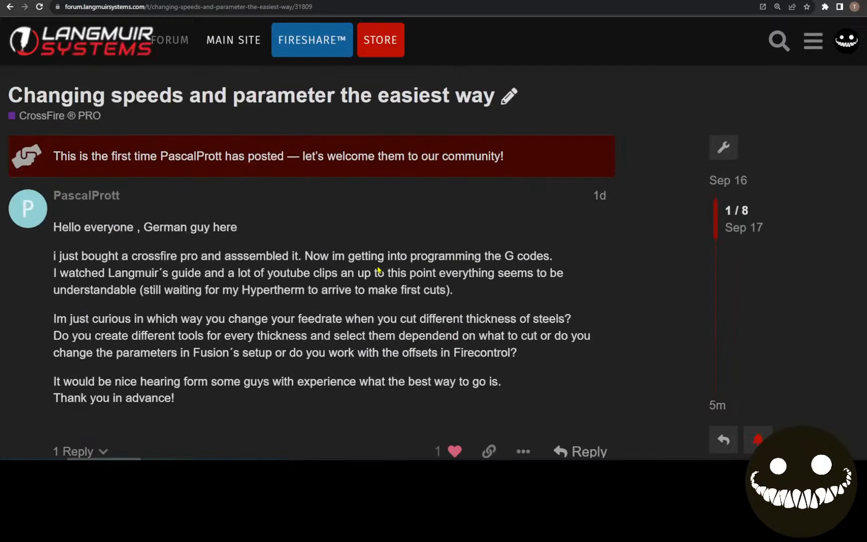
scroll(379, 270, down, 15)
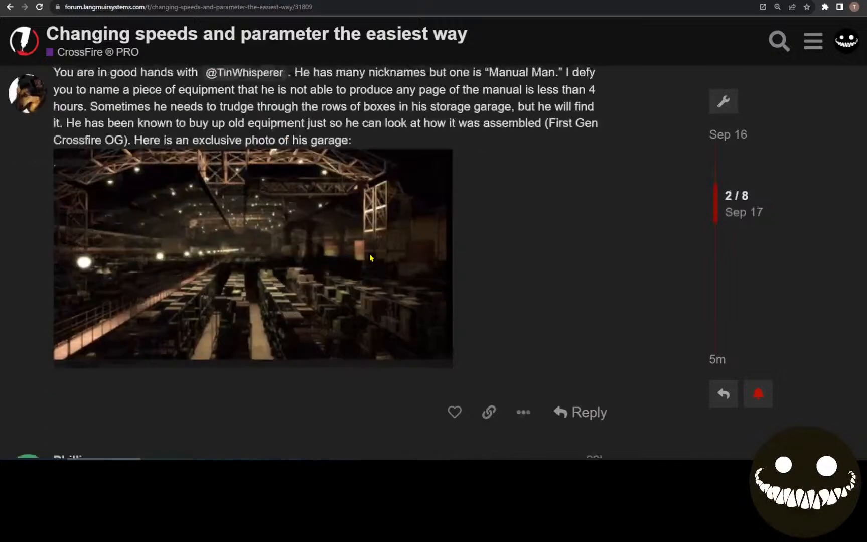
scroll(370, 258, down, 15)
scroll(368, 266, down, 4)
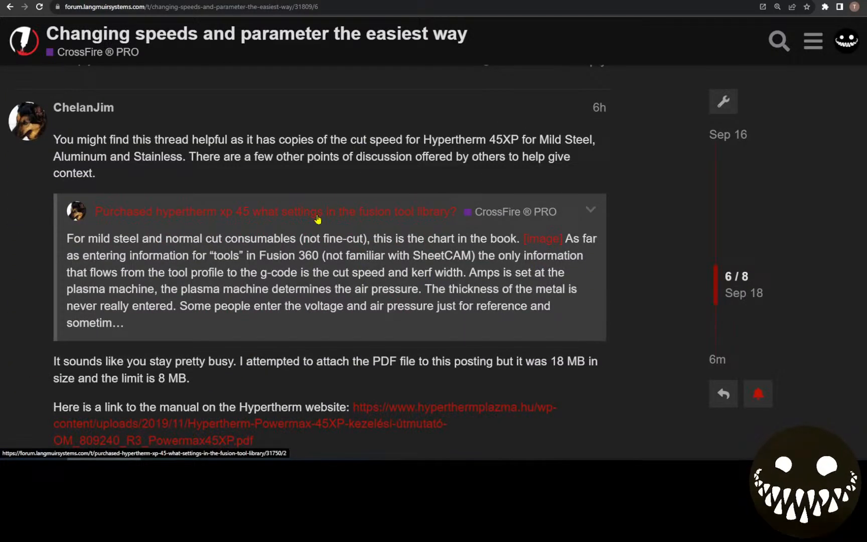
scroll(318, 219, down, 3)
click(376, 276)
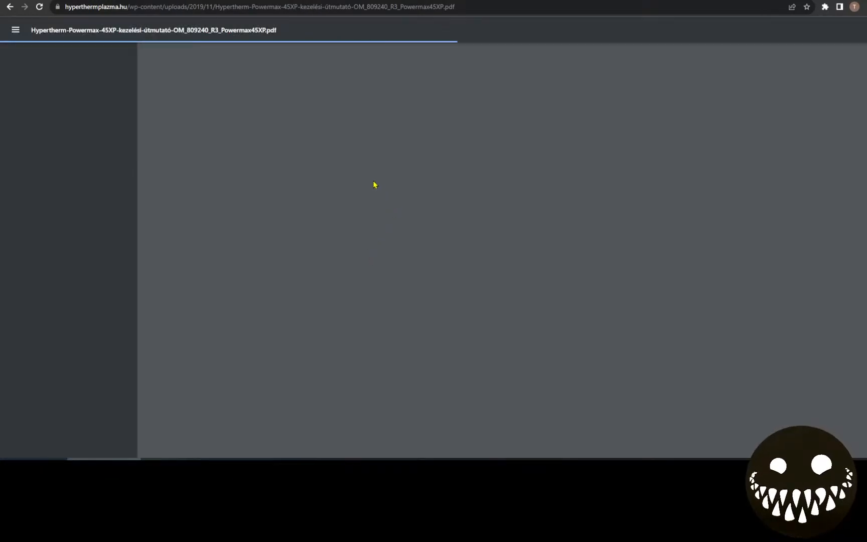
- Look through the Powermax45 XP manual for the "Aluminum – 45 A – Air – Shielded" cut chart
scroll(376, 188, down, 10)
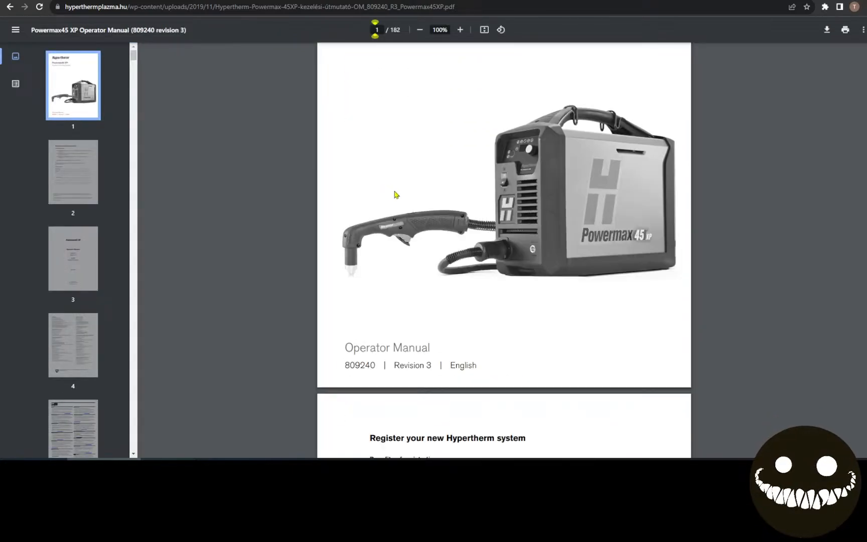
scroll(401, 177, down, 2)
scroll(401, 178, up, 10)
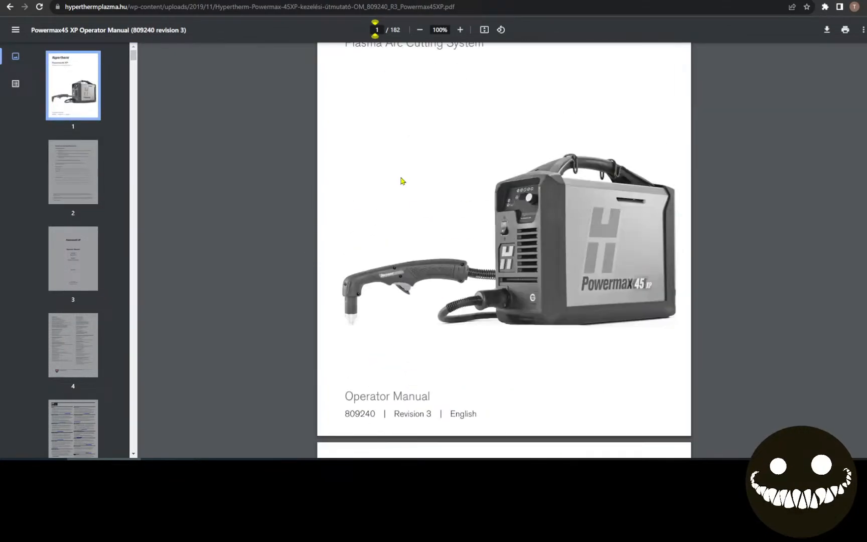
scroll(402, 180, down, 12)
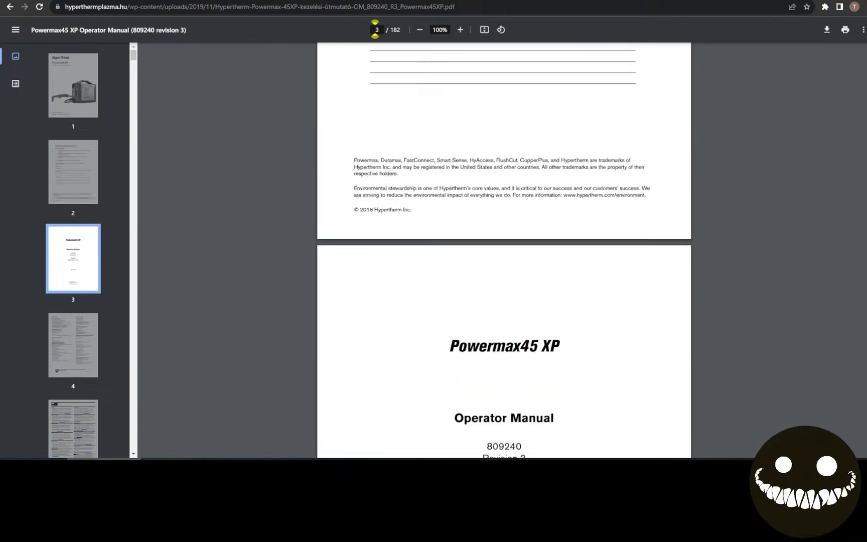
scroll(375, 29, down, 20)
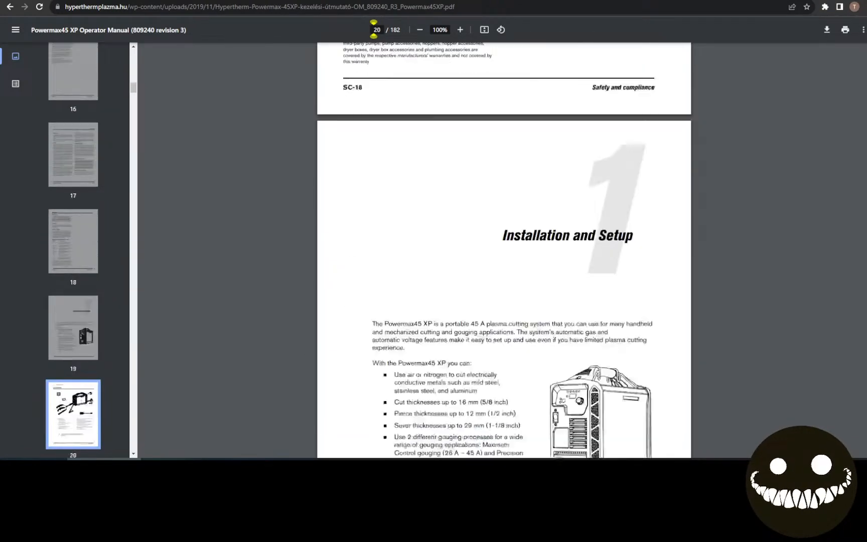
scroll(374, 29, down, 15)
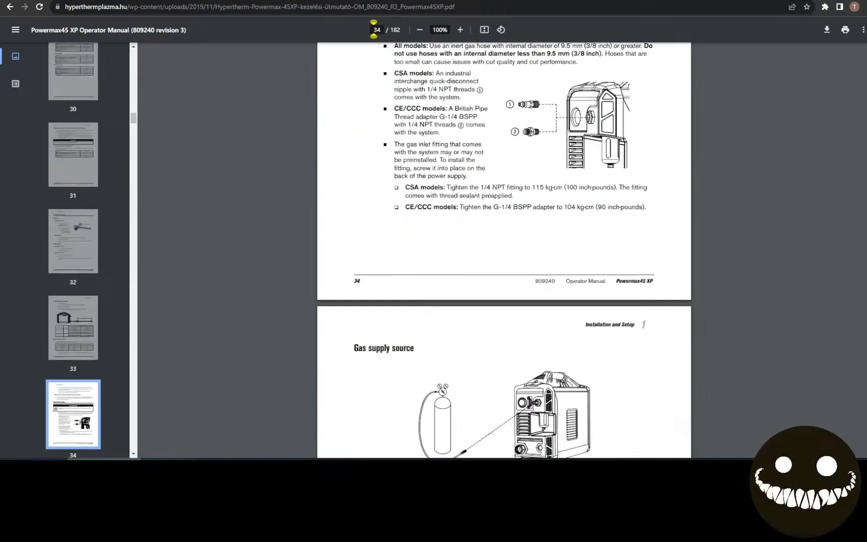
scroll(373, 29, down, 20)
scroll(373, 29, down, 20)
scroll(373, 29, down, 20)
scroll(373, 29, down, 20)
scroll(374, 29, down, 20)
scroll(373, 29, down, 20)
scroll(373, 29, down, 20)
scroll(373, 29, down, 14)
scroll(373, 29, down, 20)
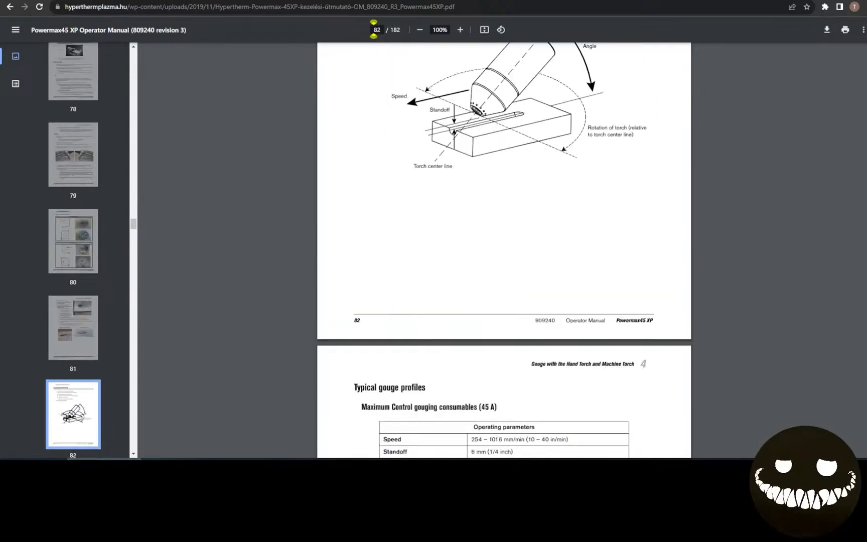
scroll(374, 29, down, 20)
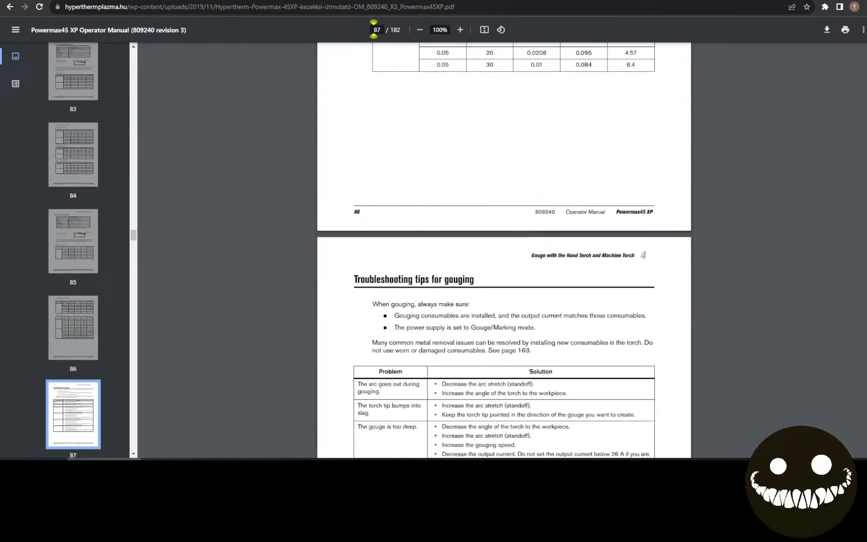
scroll(374, 29, down, 20)
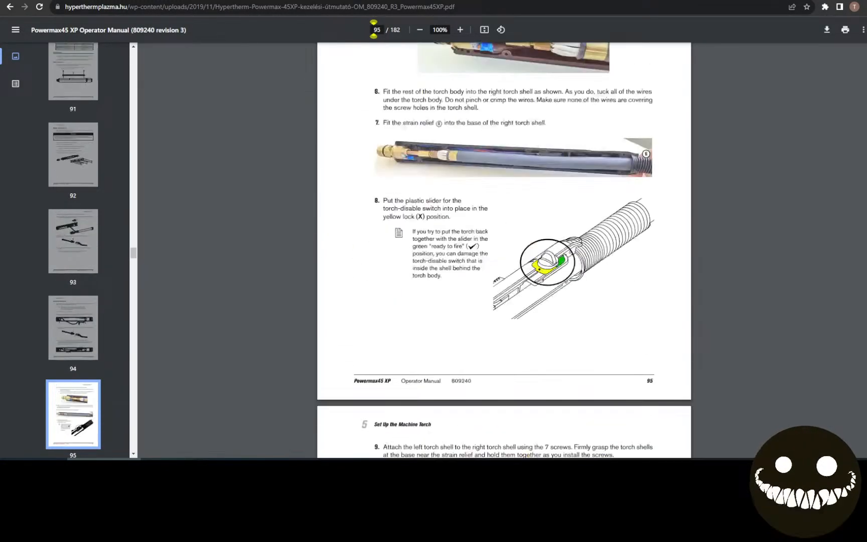
scroll(374, 29, down, 20)
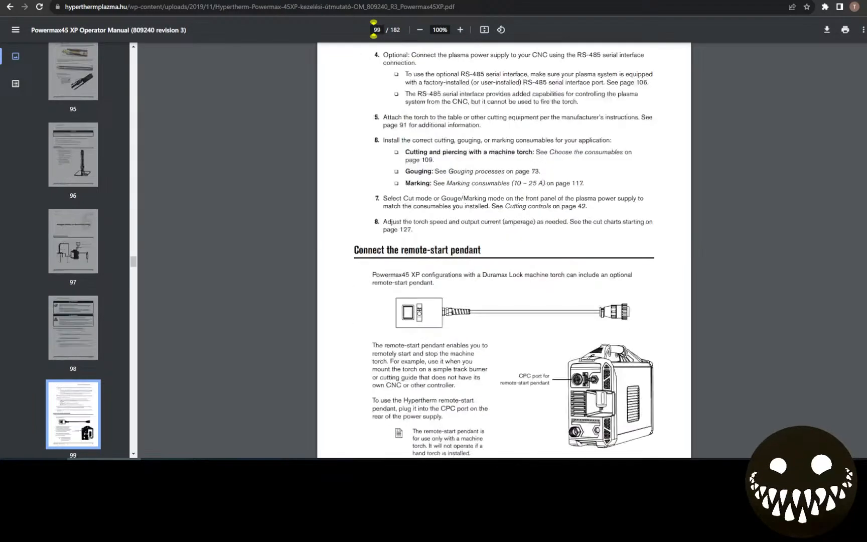
scroll(371, 29, down, 20)
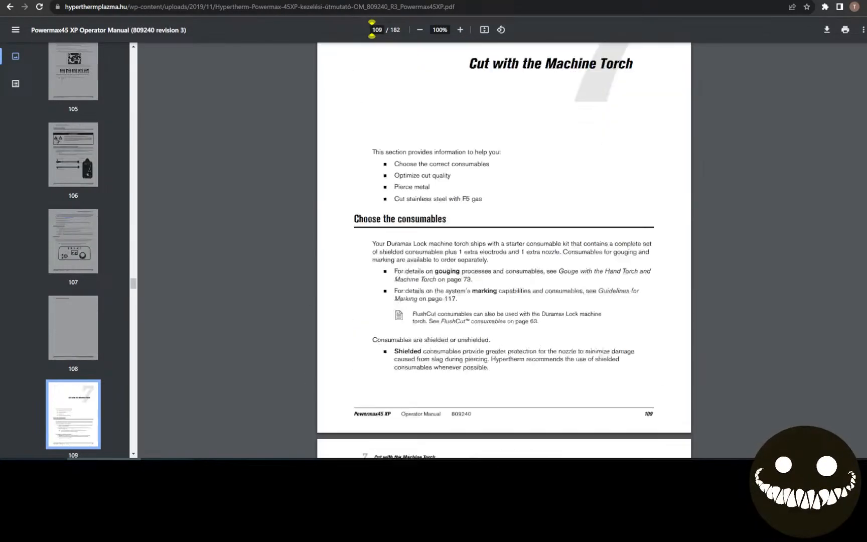
scroll(371, 29, down, 20)
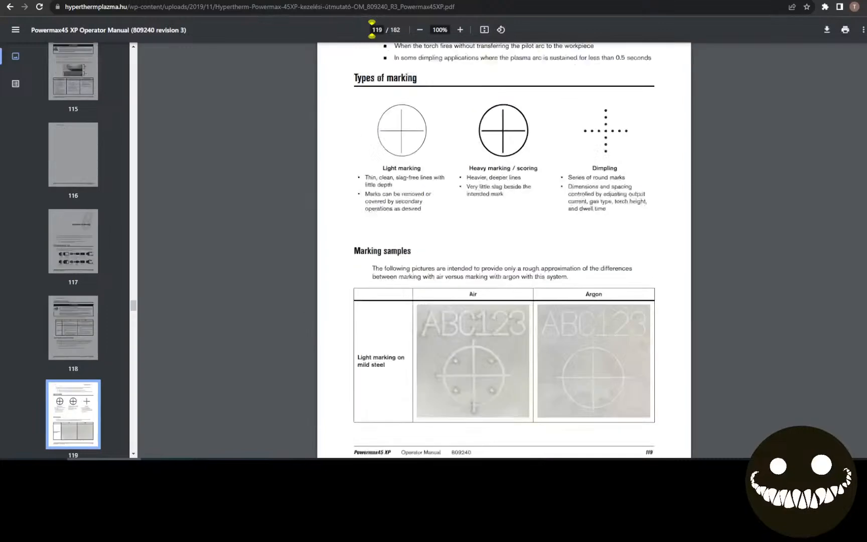
scroll(372, 29, down, 20)
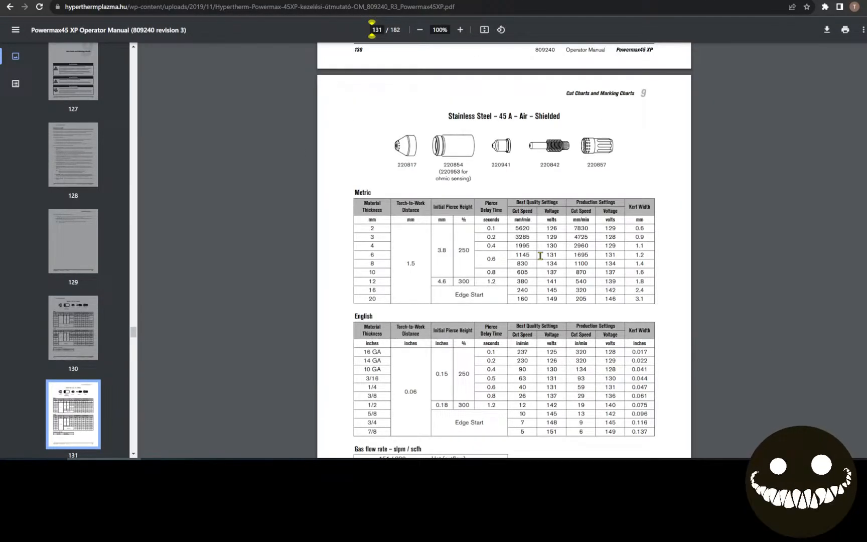
scroll(486, 145, down, 8)
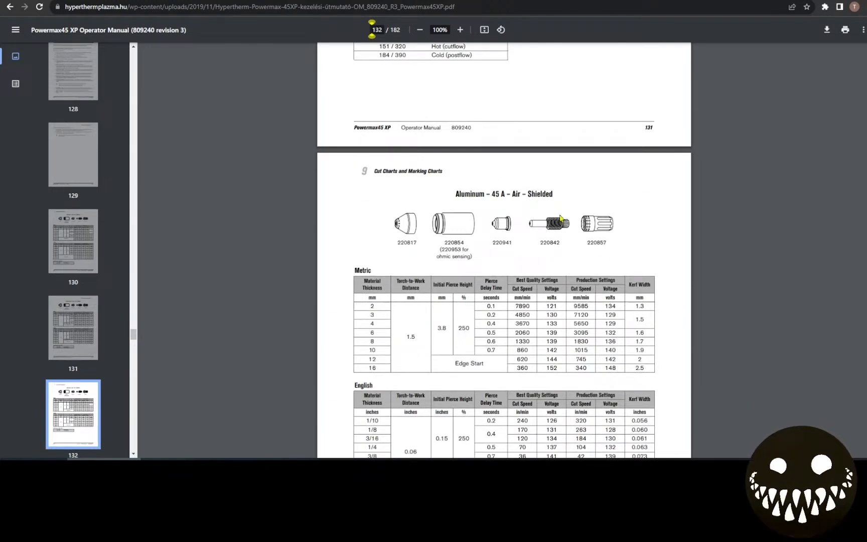
- Examine the aluminum chart's 1/4 inch and 4 mm material thickness rows and the torch-to-work distance in inches
ctrl+scroll(517, 226, up, 5)
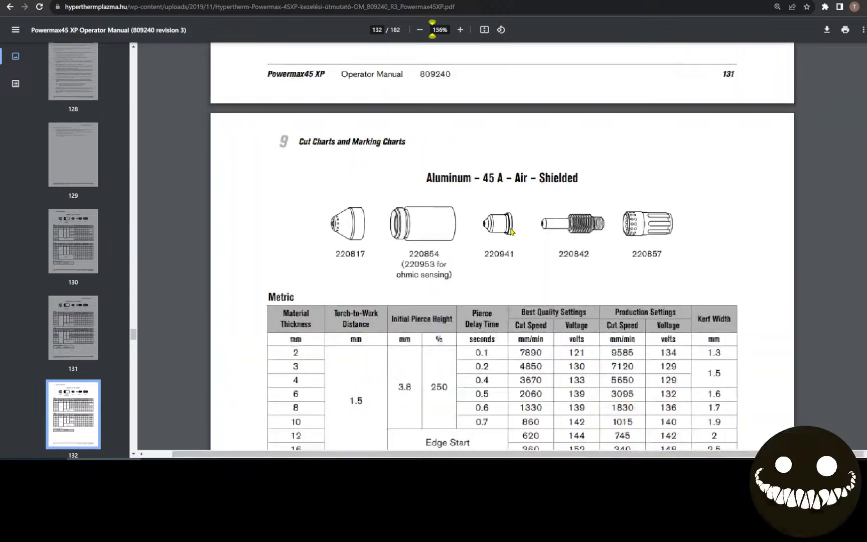
scroll(509, 223, down, 2)
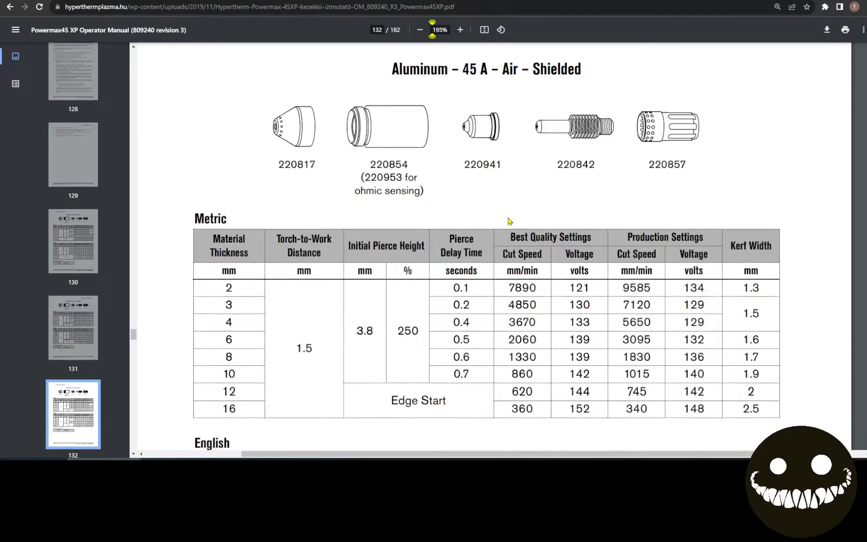
scroll(483, 206, down, 6)
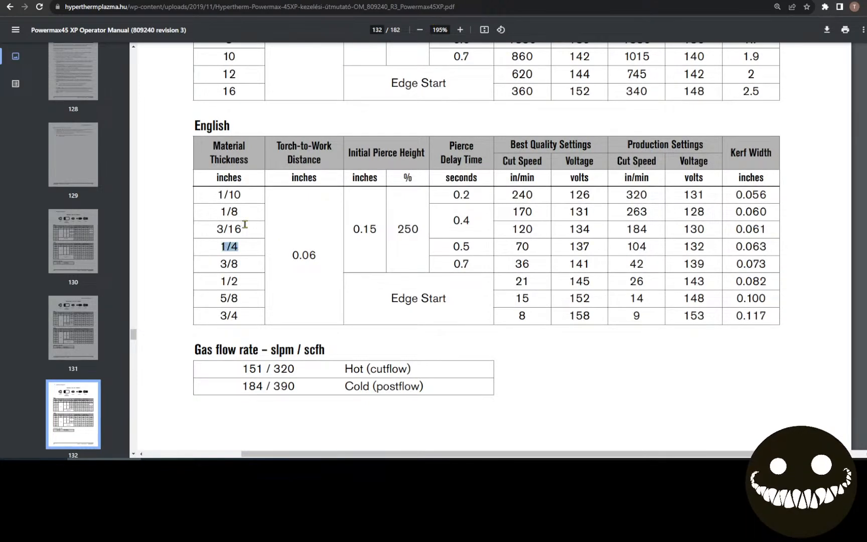
scroll(245, 225, up, 3)
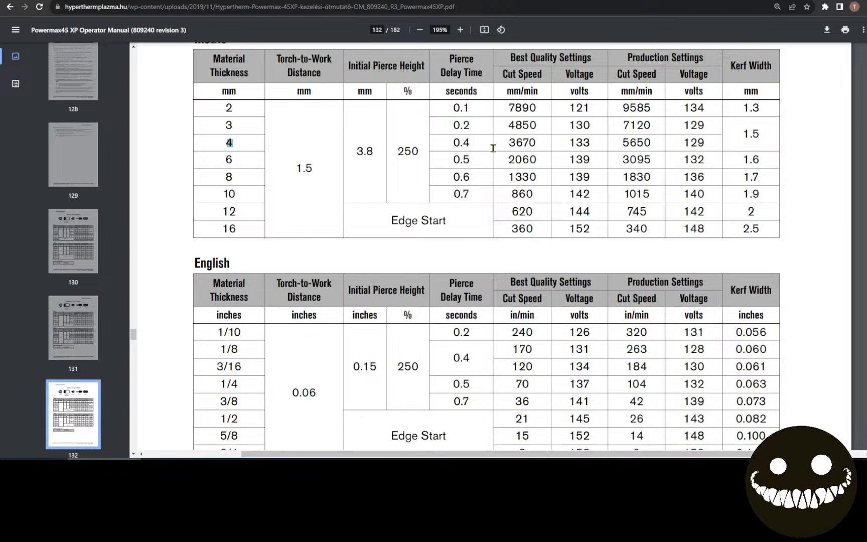
drag(216, 390, 264, 388)
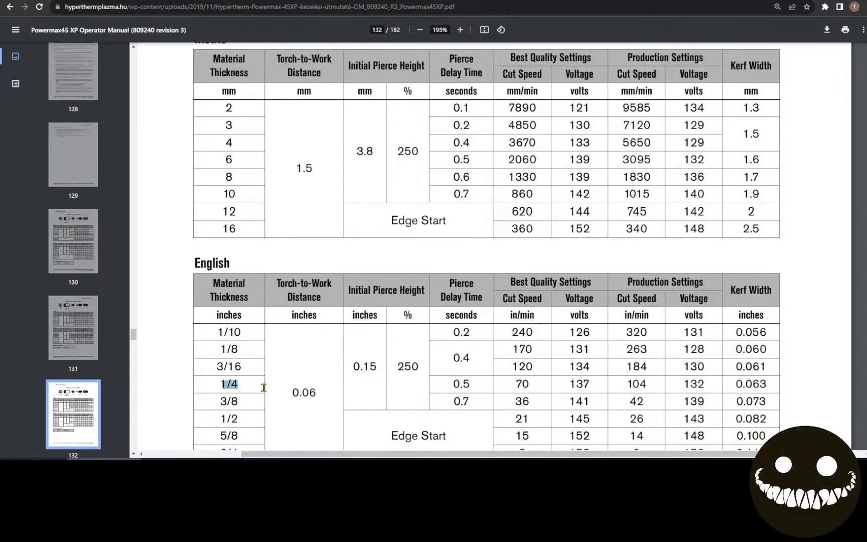
click(216, 142)
drag(223, 144, 266, 144)
drag(292, 391, 317, 393)
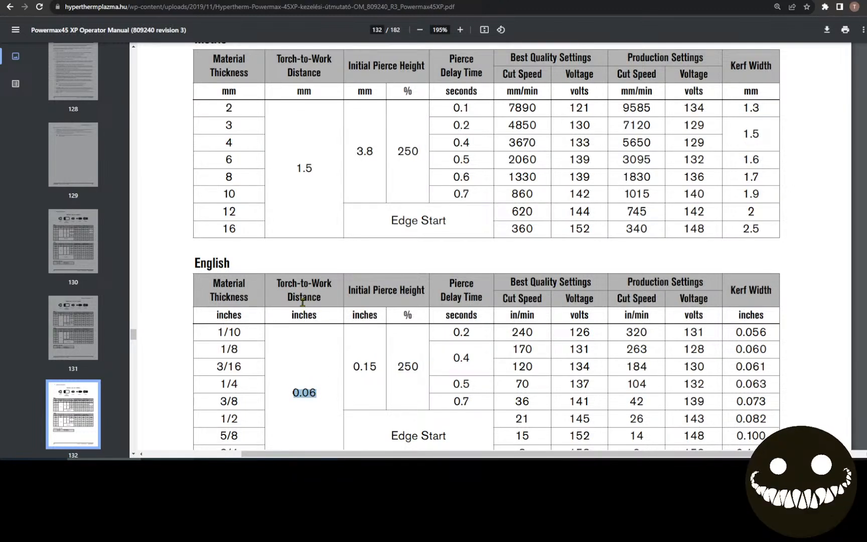
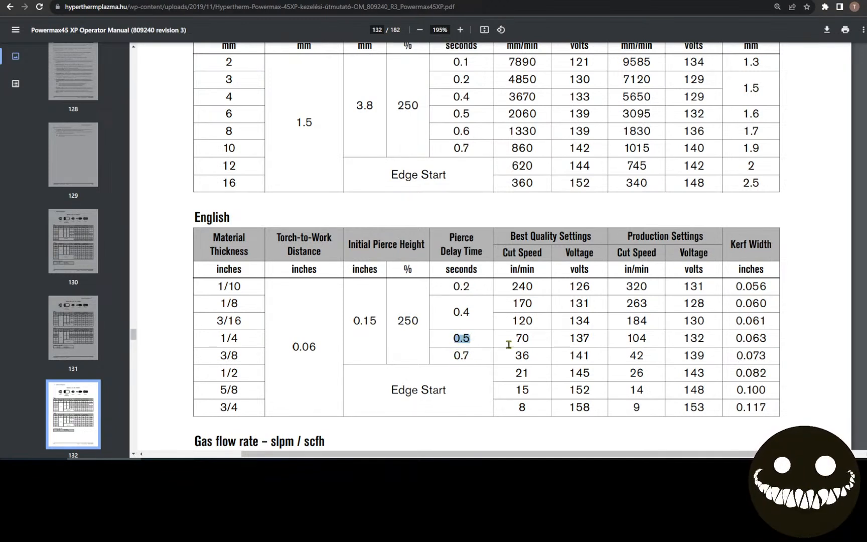
- Examine the best-quality cut speed, voltage and kerf width for 1/4 inch aluminum in the English chart
drag(605, 241, 509, 345)
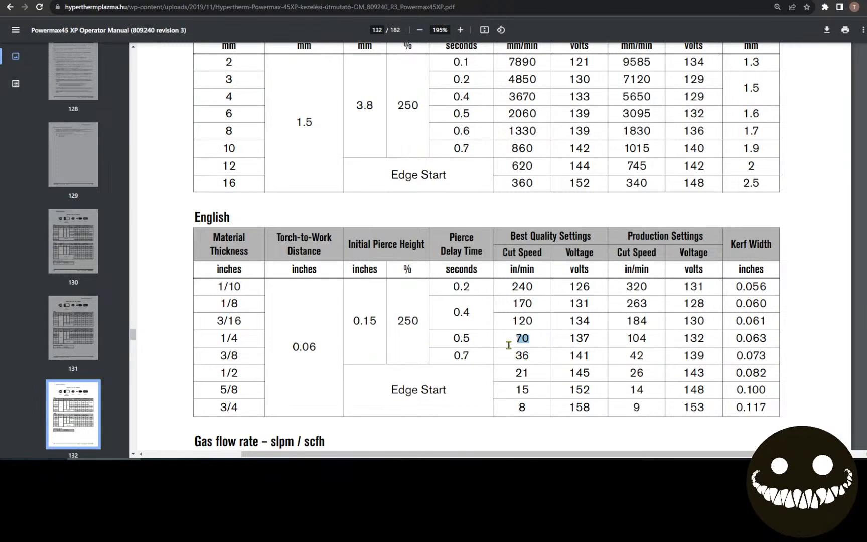
drag(596, 343, 569, 342)
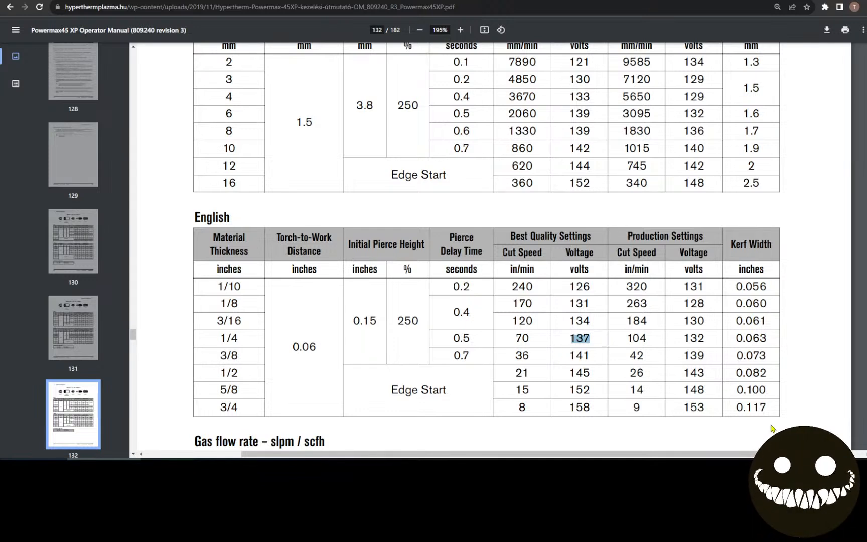
drag(735, 341, 773, 341)
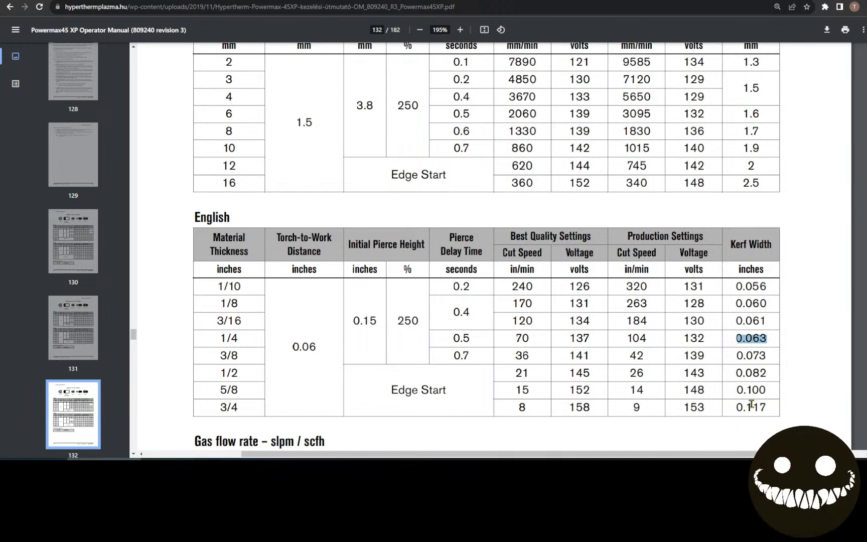
scroll(477, 180, up, 1)
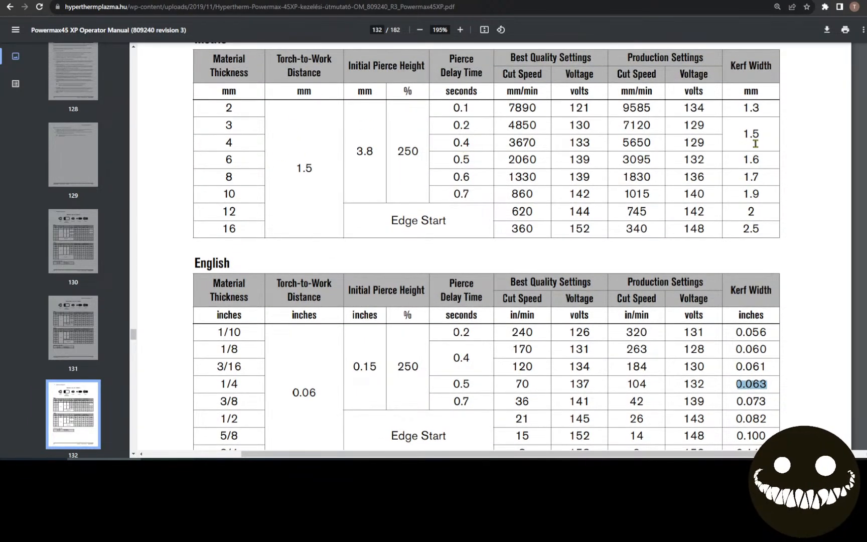
scroll(490, 357, down, 1)
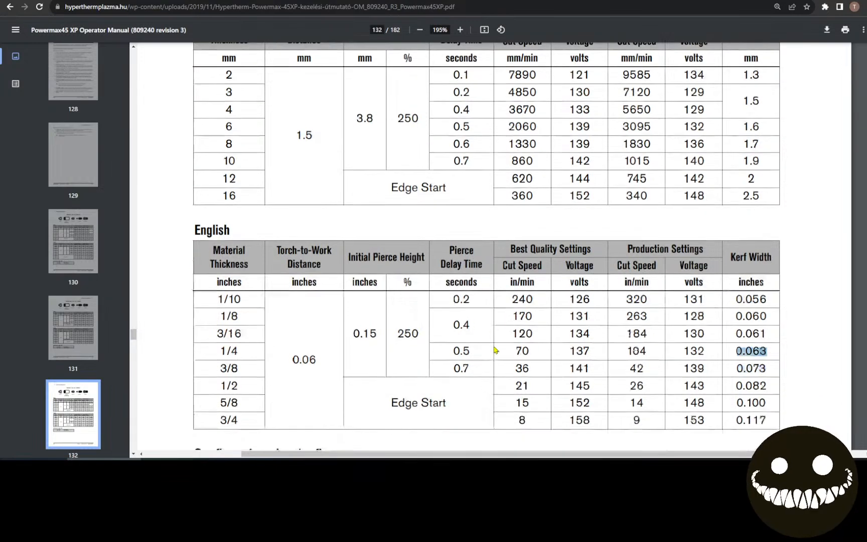
- Switch back to Fusion 360 and set the plasma cutter's nozzle diameter to 0.068 in
click(398, 459)
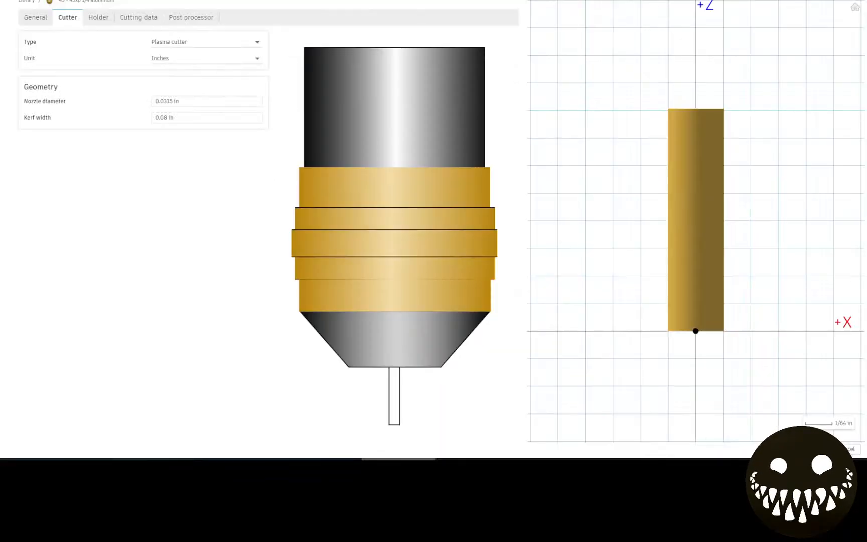
click(189, 103)
click(190, 114)
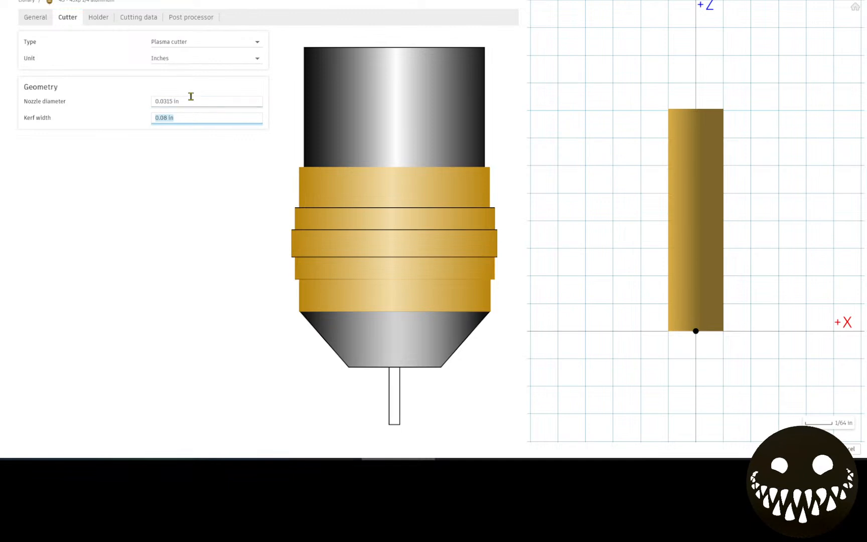
click(183, 102)
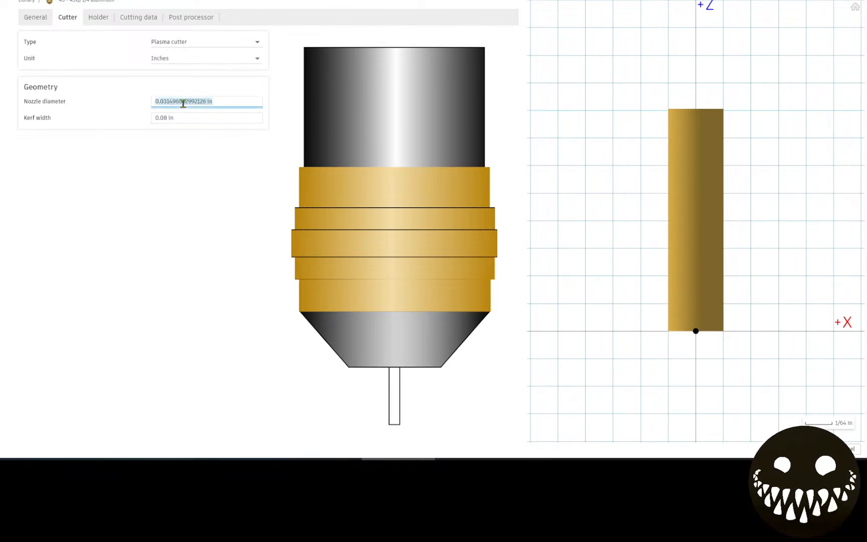
text(.068)
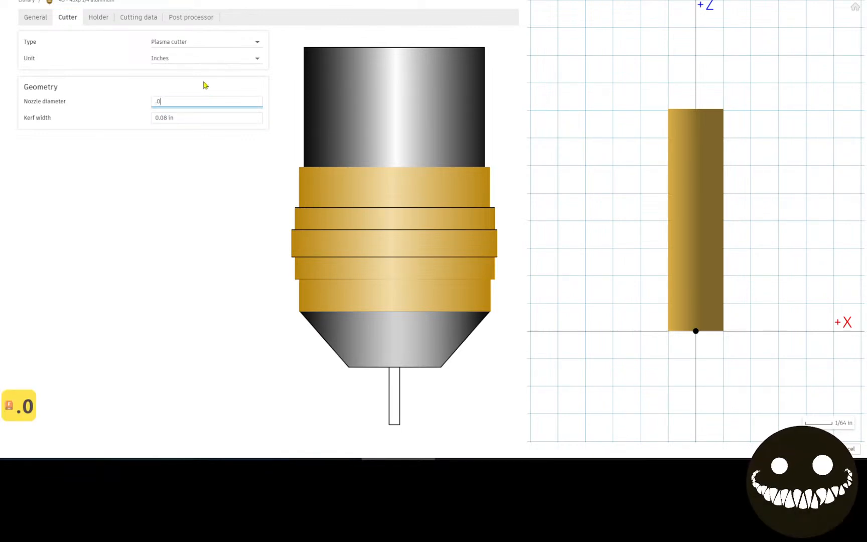
- Set the plasma cutter's kerf width to 0.068 in and open the tool's cutting data settings
click(191, 119)
text(.0)
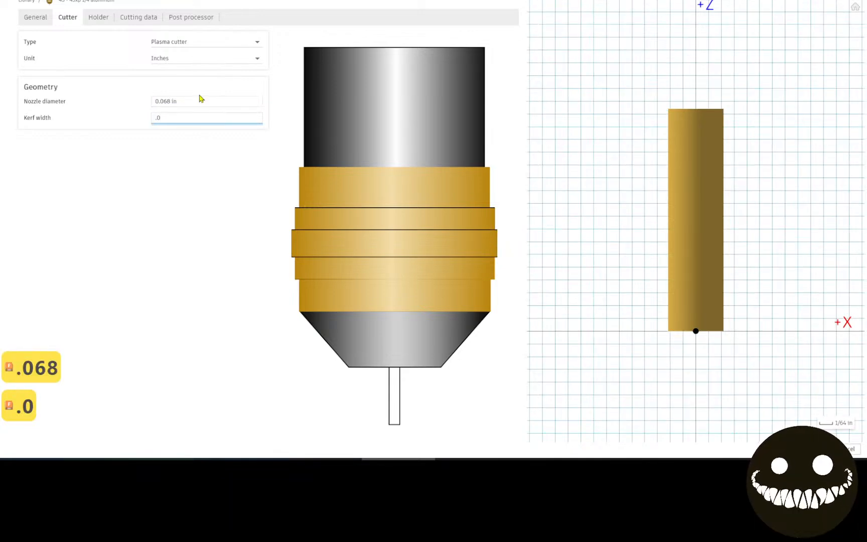
text(69)
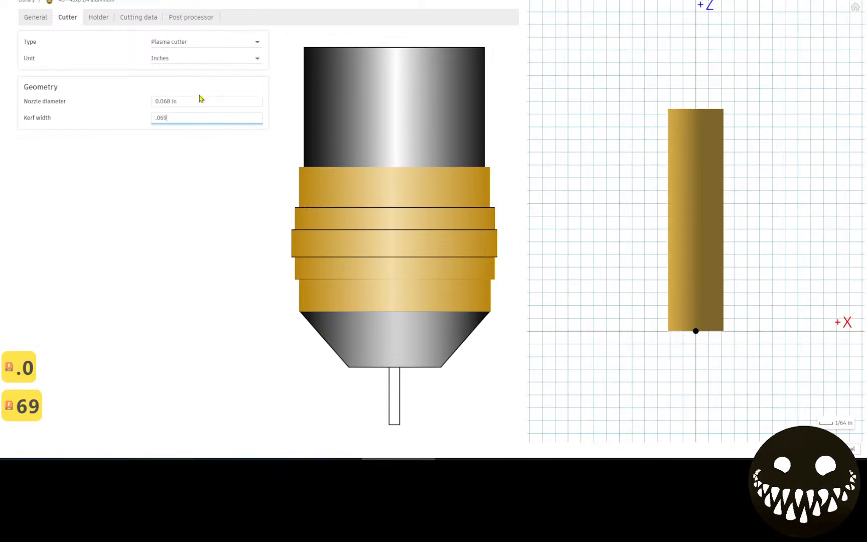
key(BackSpace)
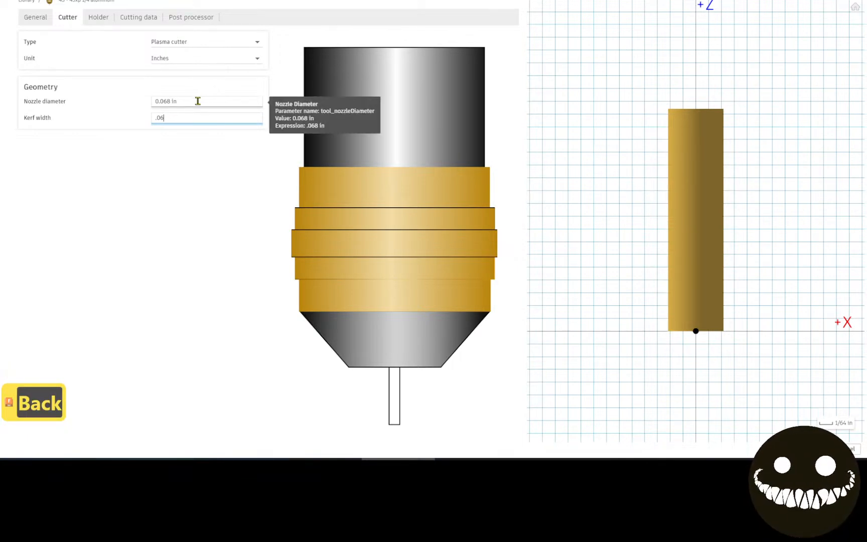
text(8)
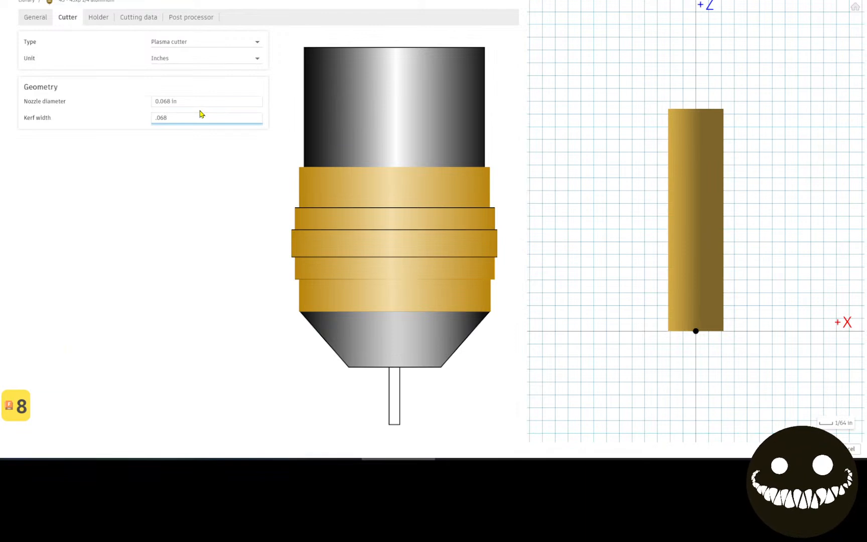
click(102, 21)
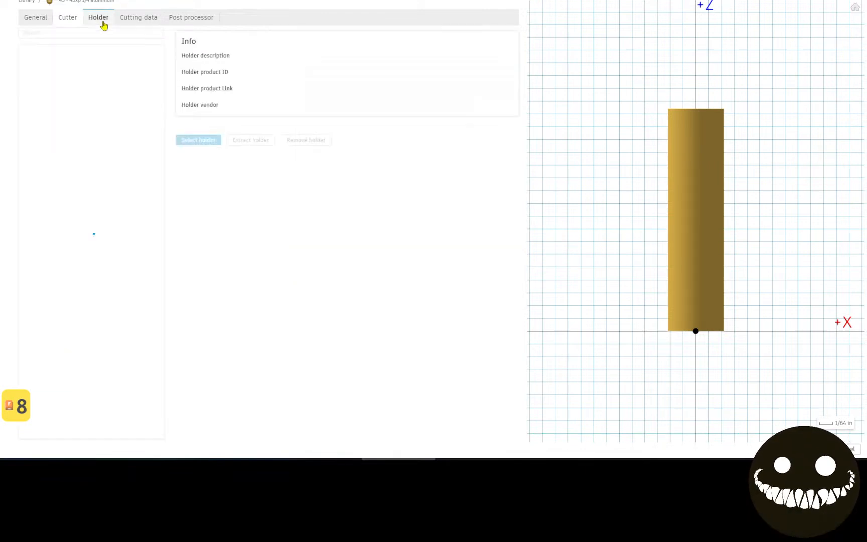
click(130, 20)
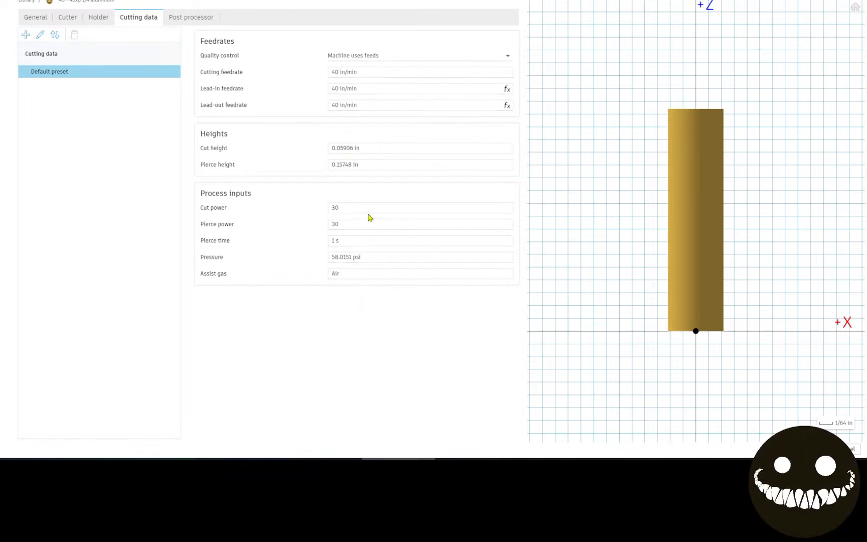
- Set the default preset's cutting feedrate to 70 in/min
click(347, 72)
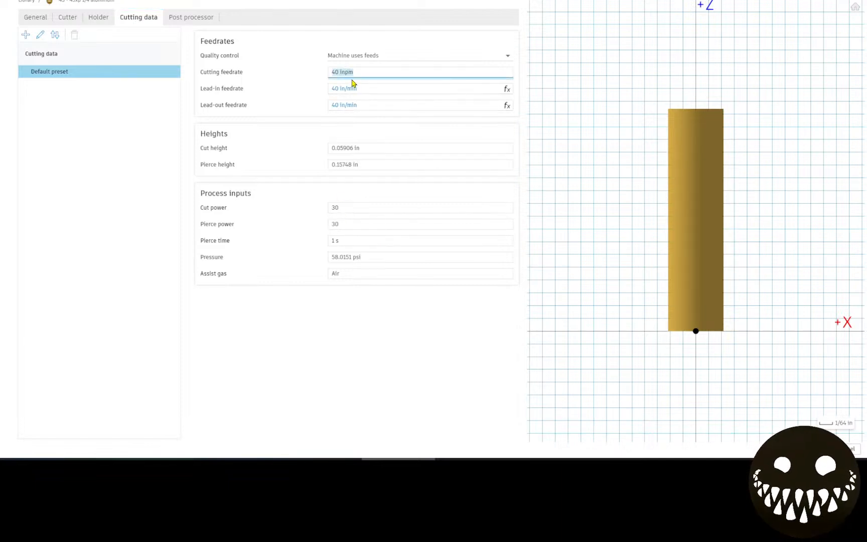
text(70)
key(Return)
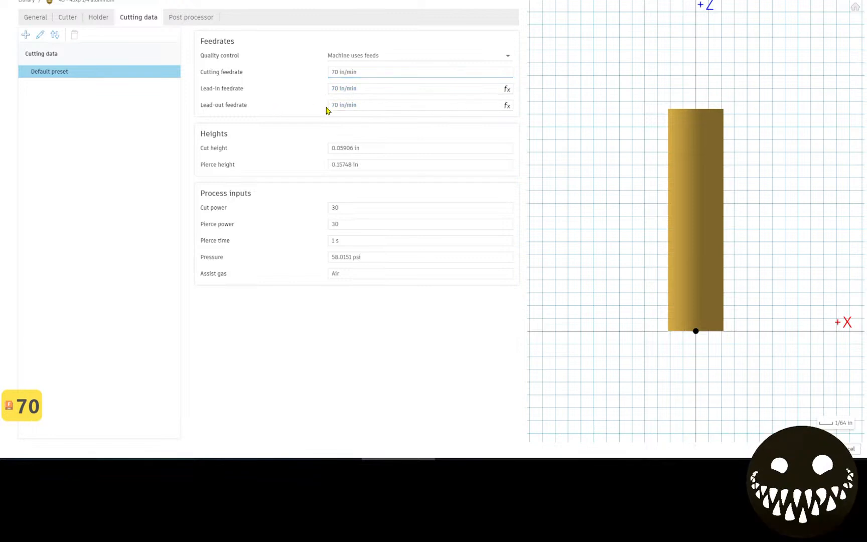
- Set the tool's cut height to 0.06 in and its pierce height to 0.15 in
click(352, 147)
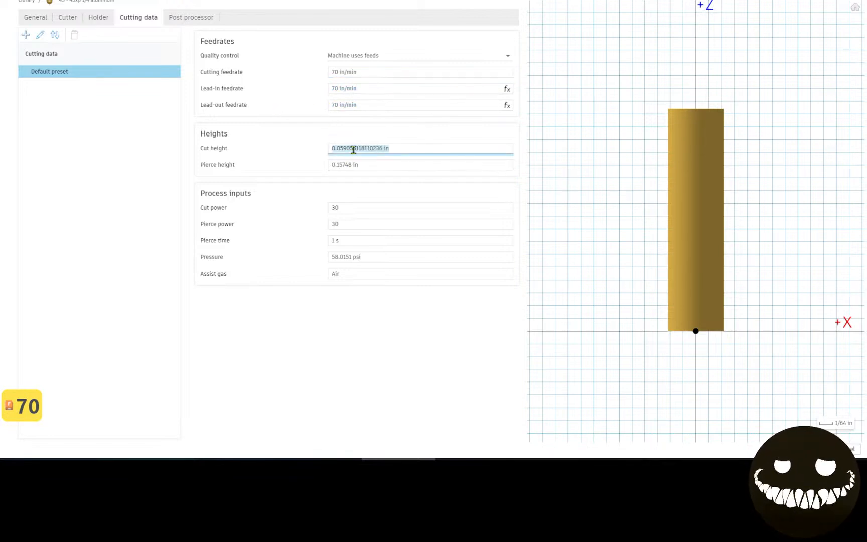
text(.06)
click(350, 166)
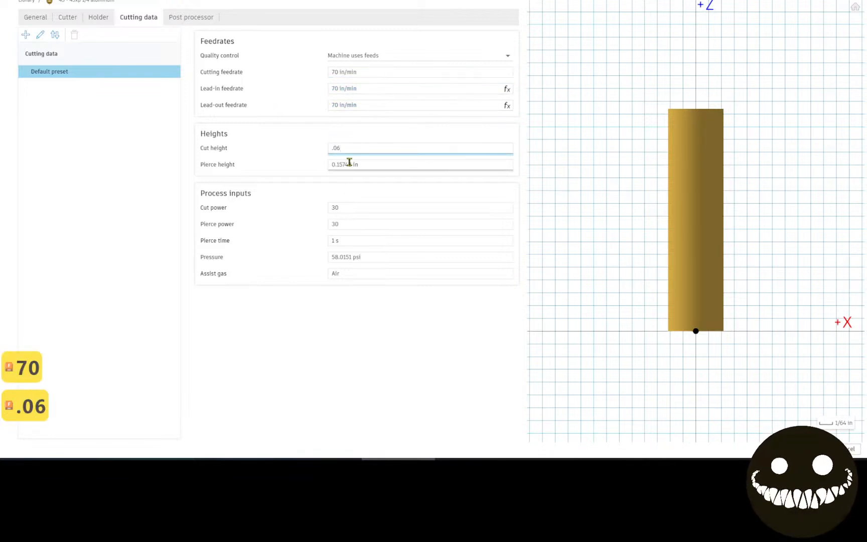
text(.15)
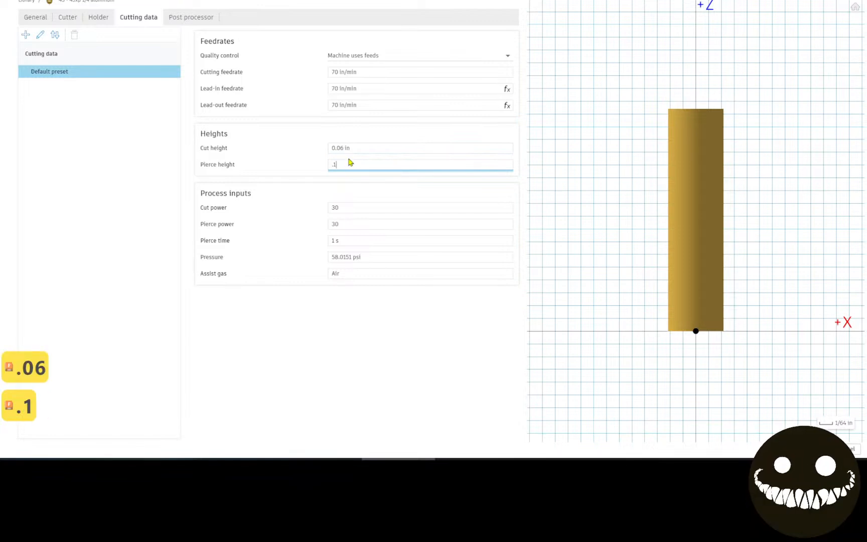
- Set both the cut power and pierce power to 45 and the pierce time to 0.5 s
click(355, 205)
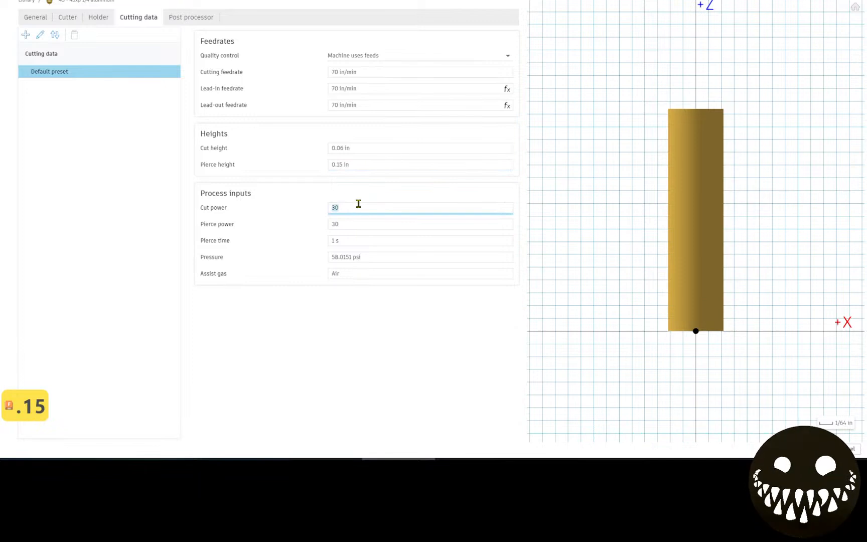
text(45)
click(351, 226)
text(45)
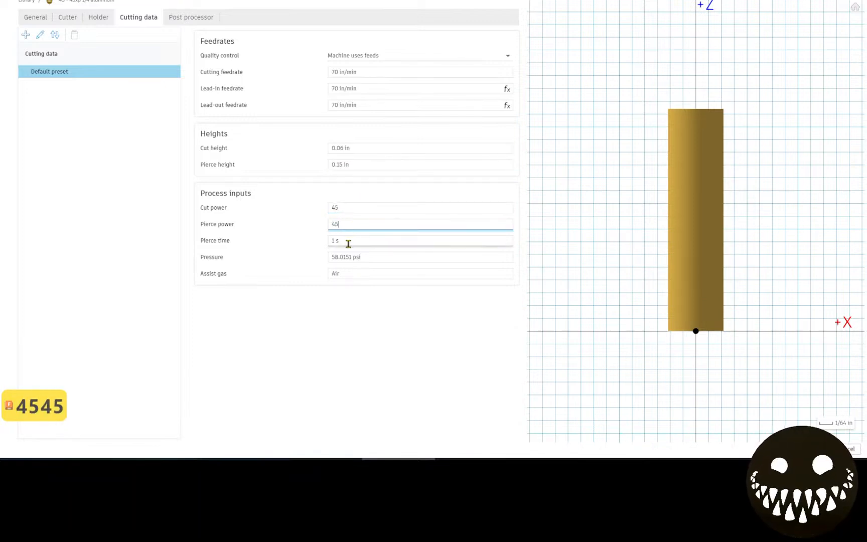
click(348, 242)
text(.)
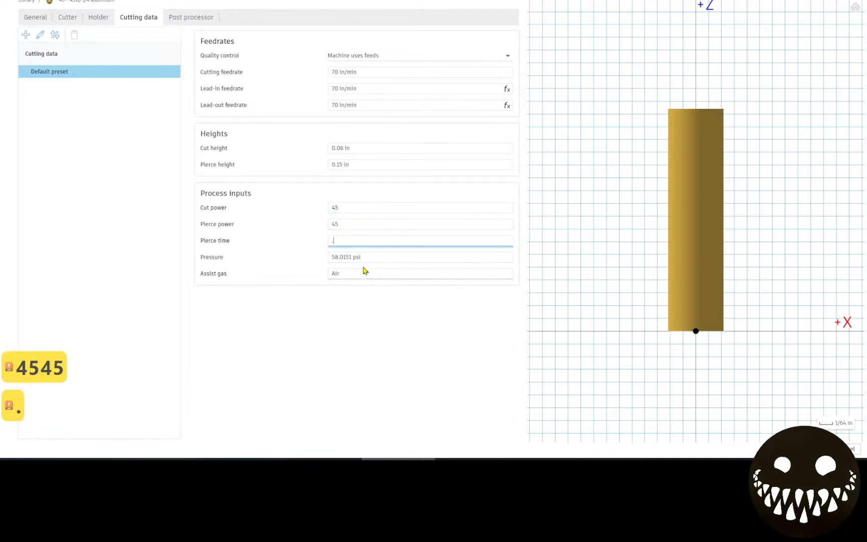
text(5)
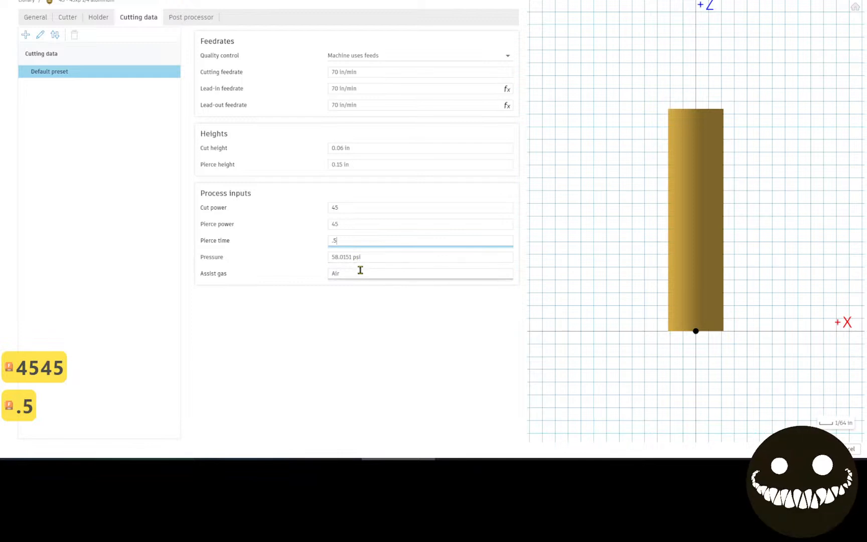
- Set the pressure to 85 psi and save the 45xp 1/4 aluminum plasma cutter in the library
click(364, 258)
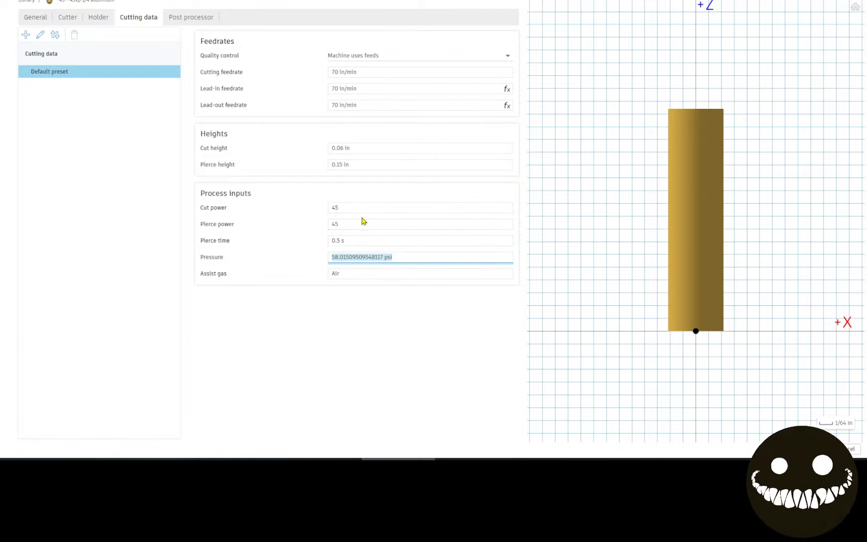
text(85)
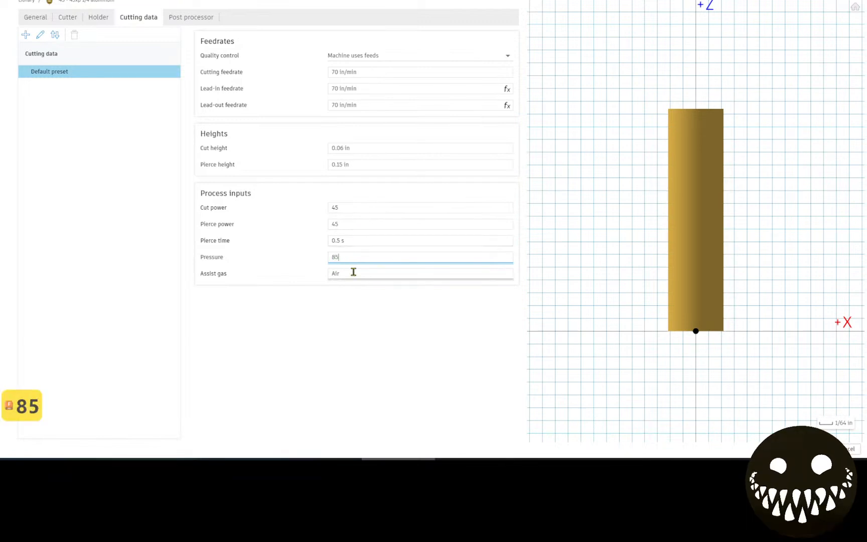
click(193, 16)
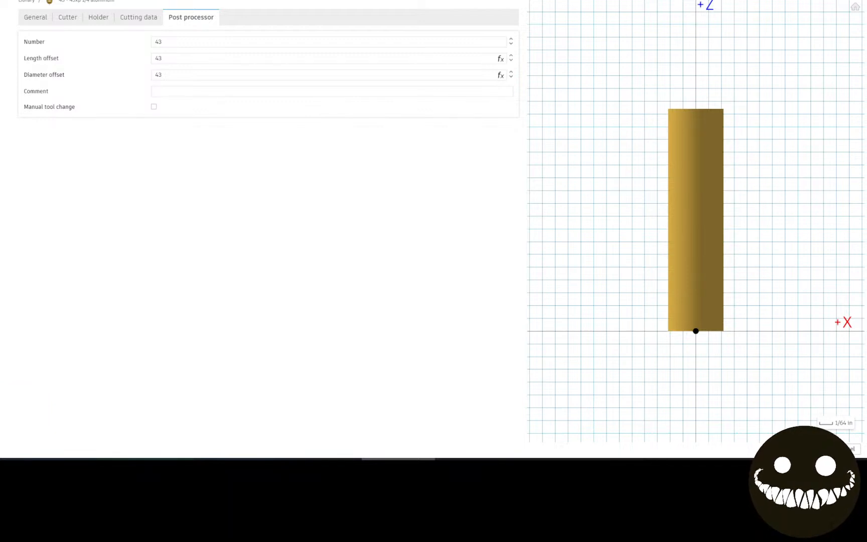
click(823, 448)
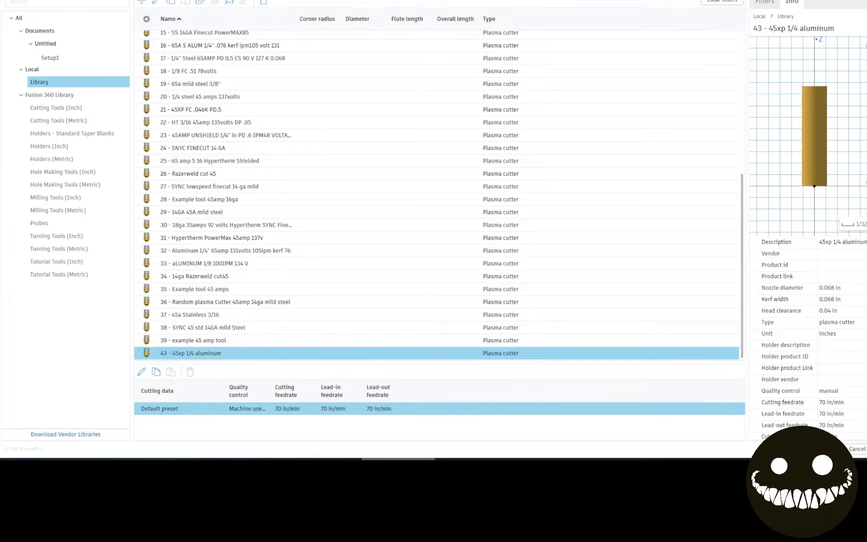
- Switch to the Powermax45 XP manual in the browser and find the 45 A shielded mild steel cut chart
click(251, 429)
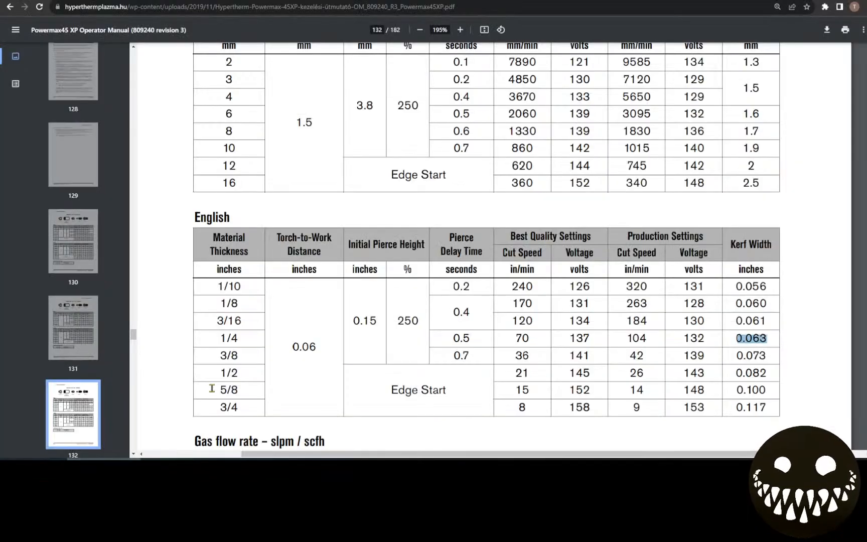
scroll(336, 349, up, 9)
scroll(385, 325, down, 3)
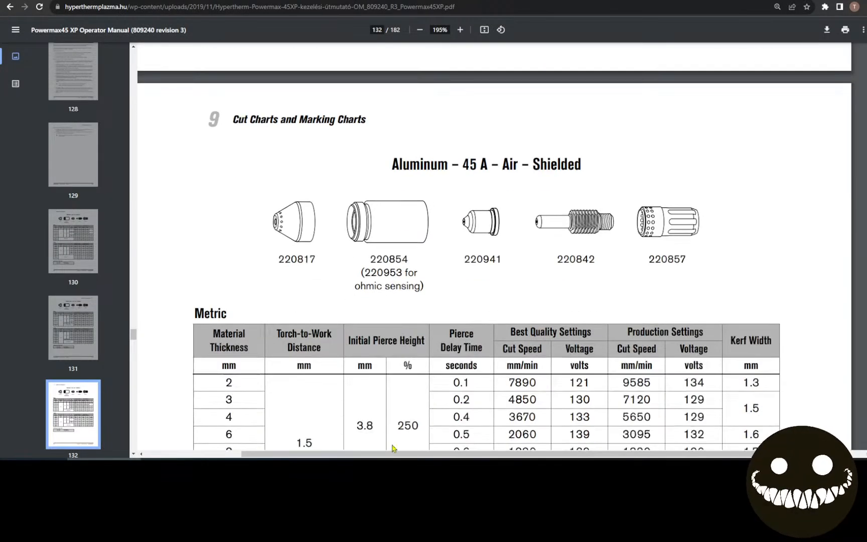
click(399, 459)
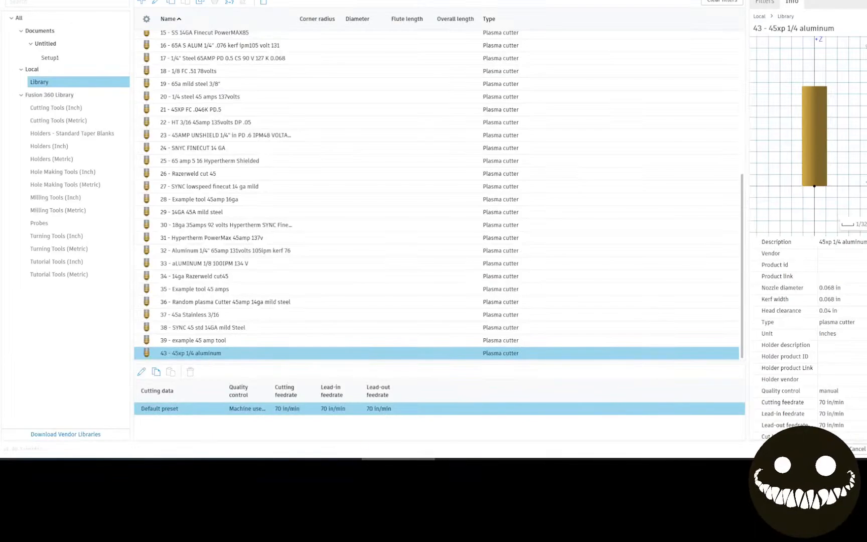
click(106, 459)
scroll(438, 289, up, 4)
scroll(439, 289, up, 15)
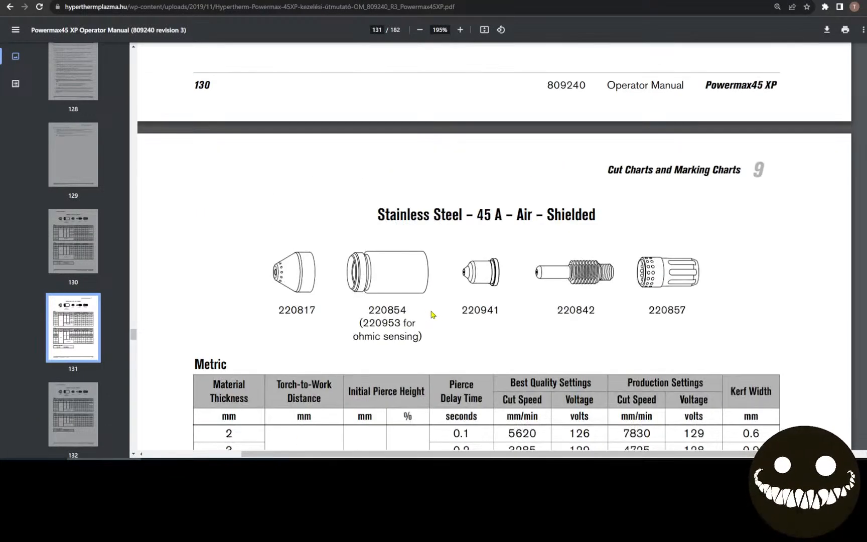
scroll(434, 315, up, 12)
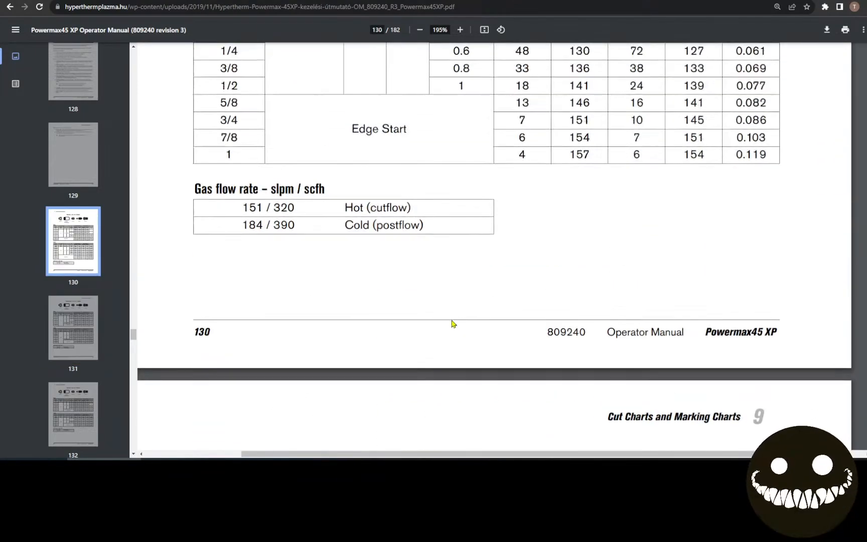
scroll(445, 330, up, 6)
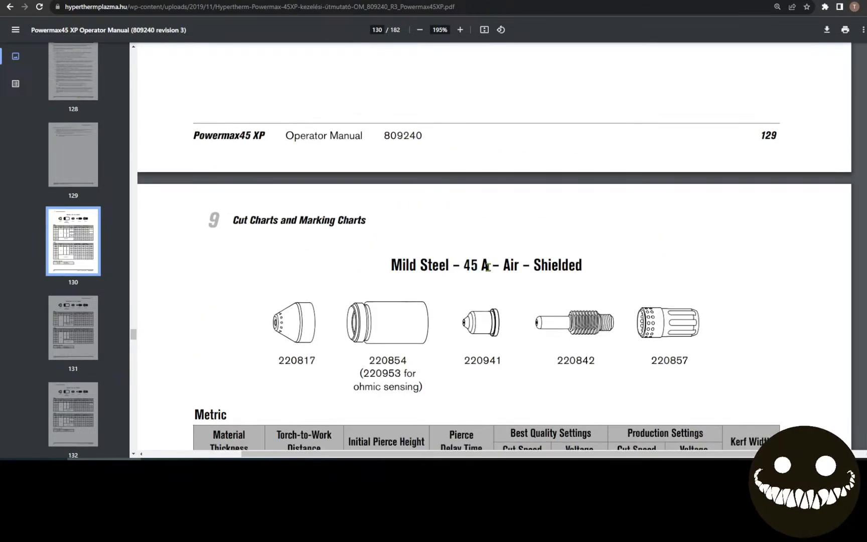
scroll(508, 331, down, 8)
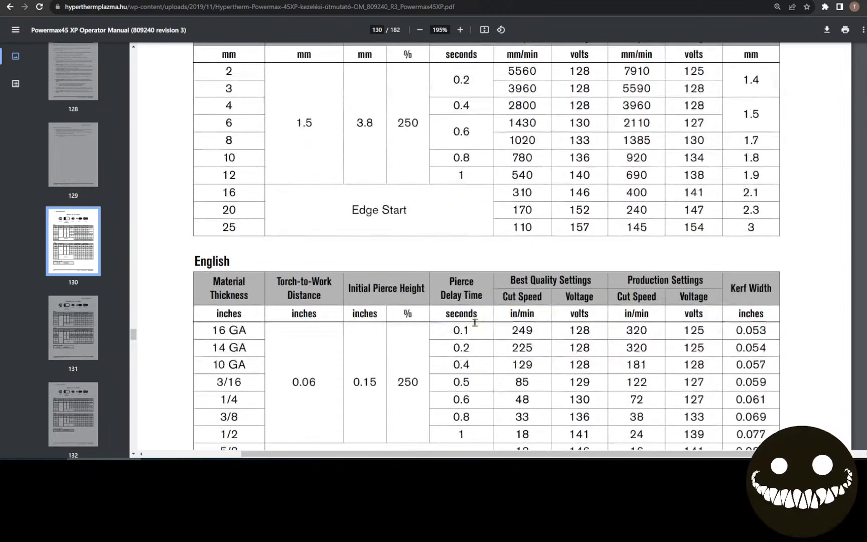
- Examine the 14 GA row's pierce delay, best-quality cut speed and kerf width in the English mild steel chart
drag(215, 348, 249, 344)
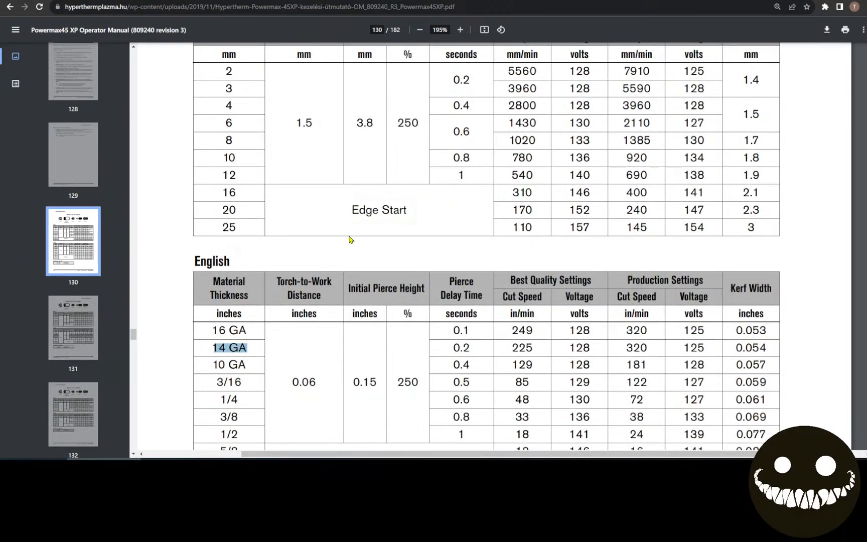
scroll(349, 239, up, 6)
scroll(494, 234, up, 2)
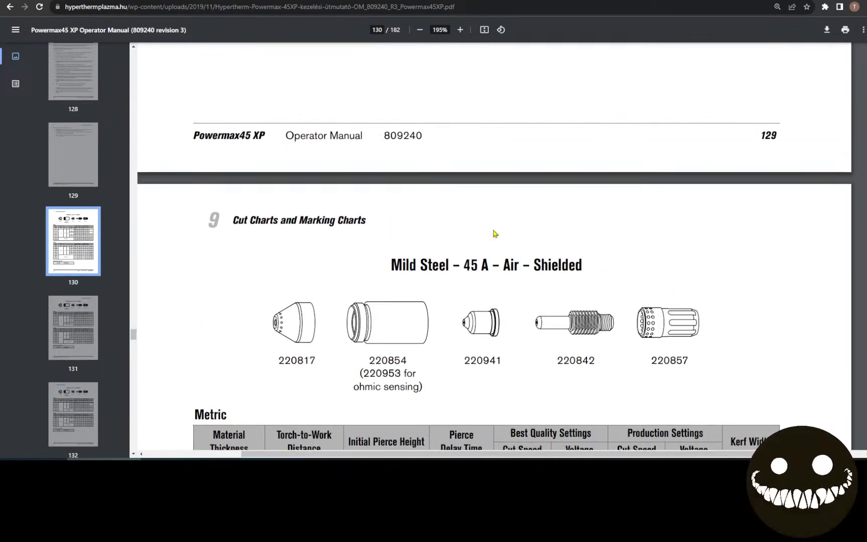
scroll(497, 281, down, 6)
drag(214, 301, 309, 303)
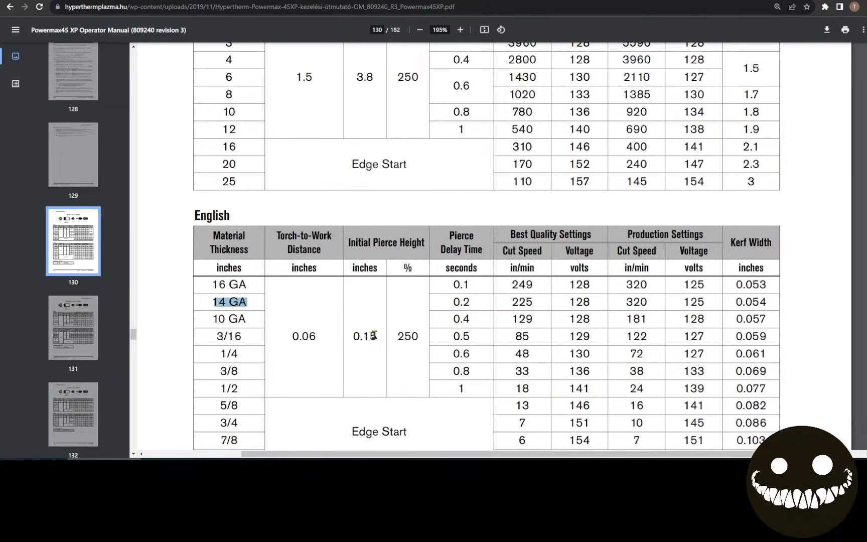
drag(453, 301, 532, 304)
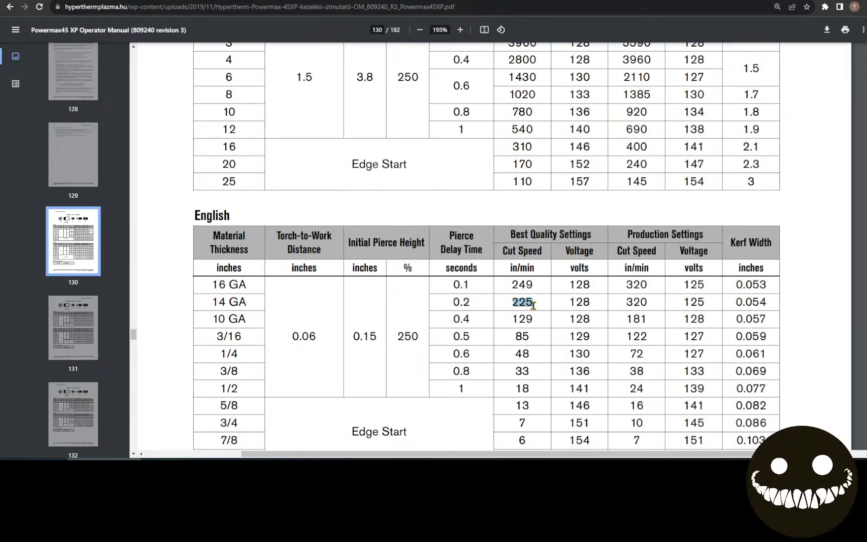
drag(733, 304, 768, 304)
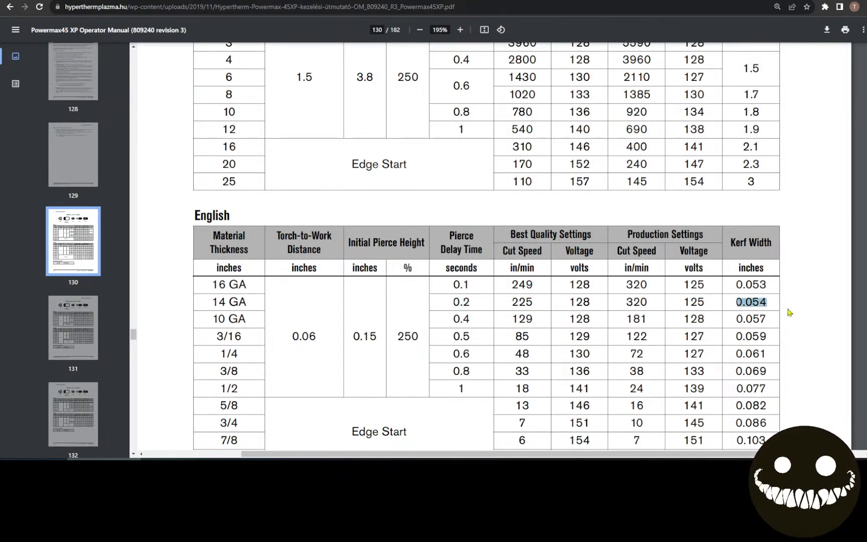
- Switch back to Fusion 360 and create a new plasma cutter tool with the description "45xp mild steel 14ga"
click(412, 458)
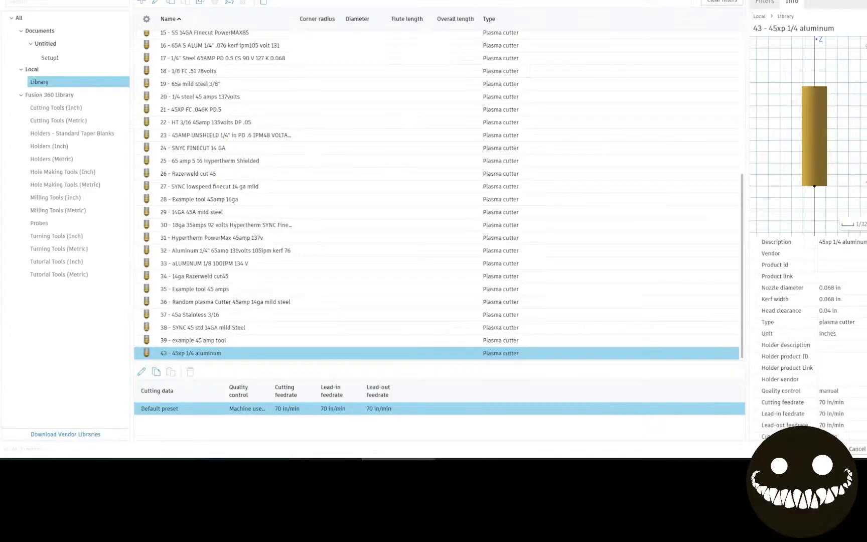
click(143, 4)
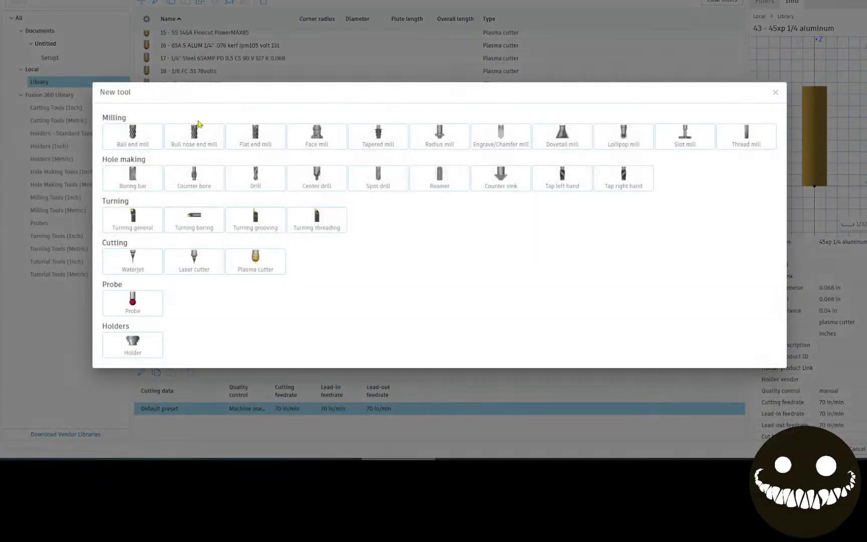
click(250, 264)
click(165, 39)
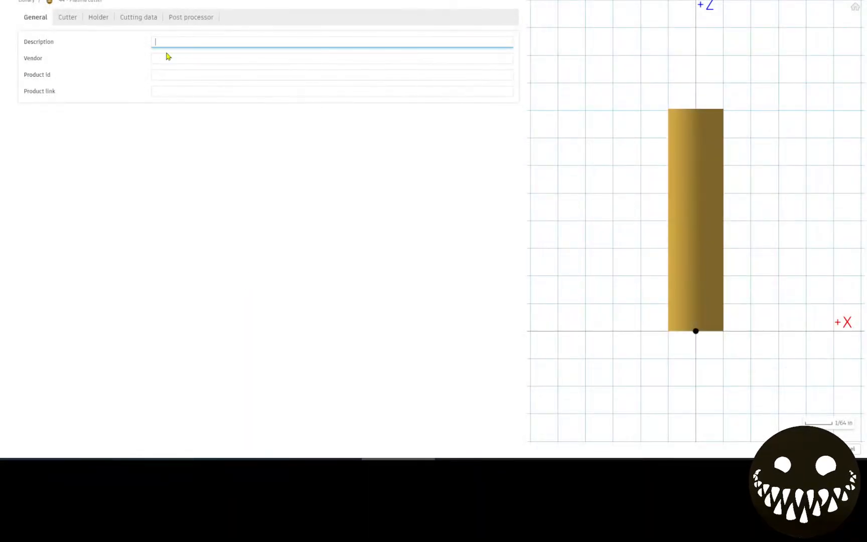
text(45xp )
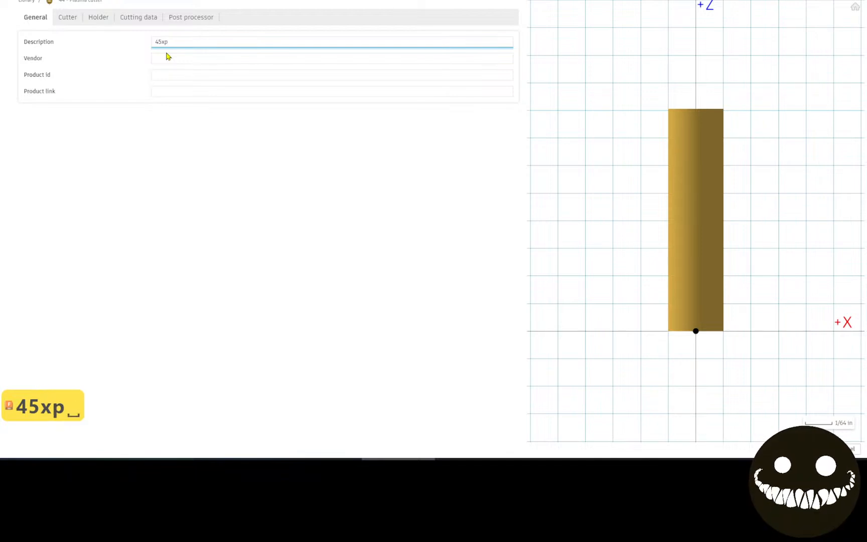
text(mild steel)
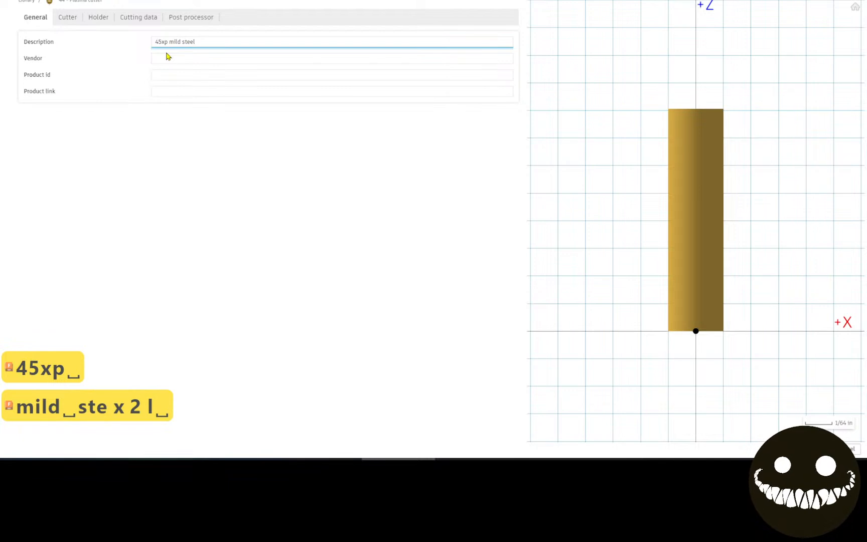
text( 14gas)
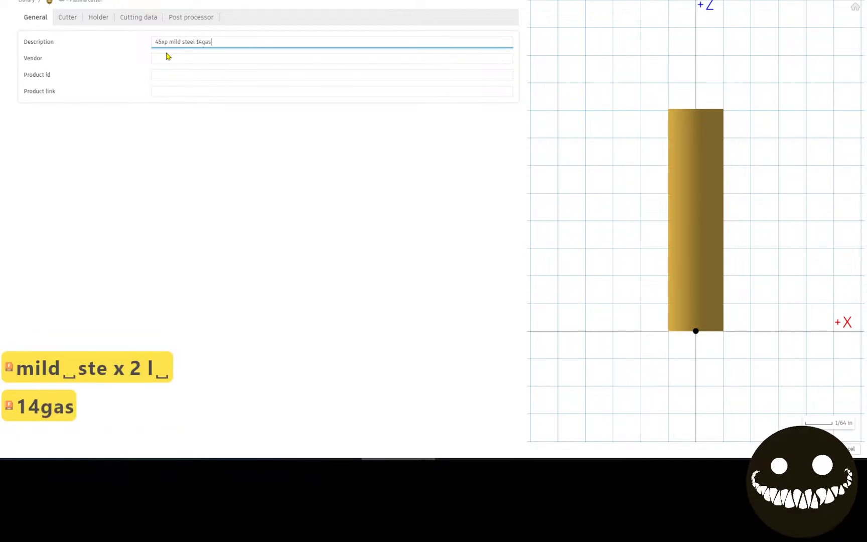
key(BackSpace)
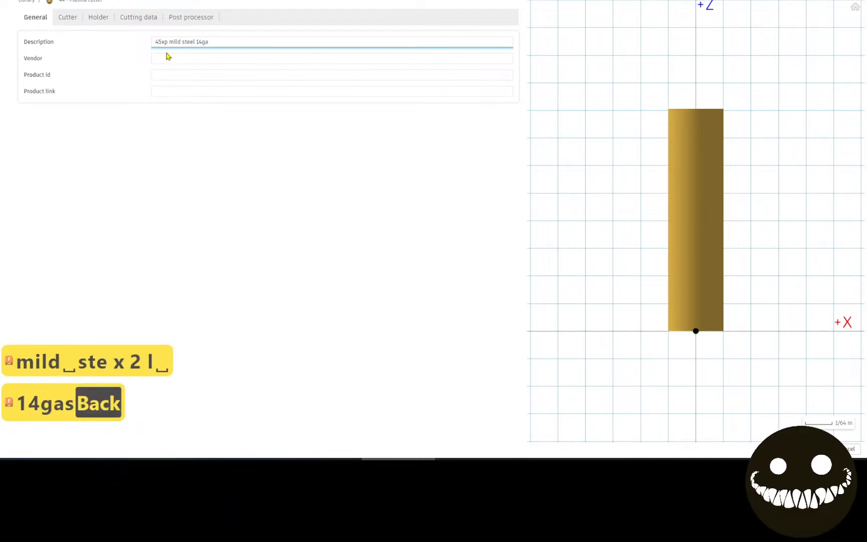
- Set the new mild steel plasma cutter's nozzle diameter to 0.054 in
click(67, 17)
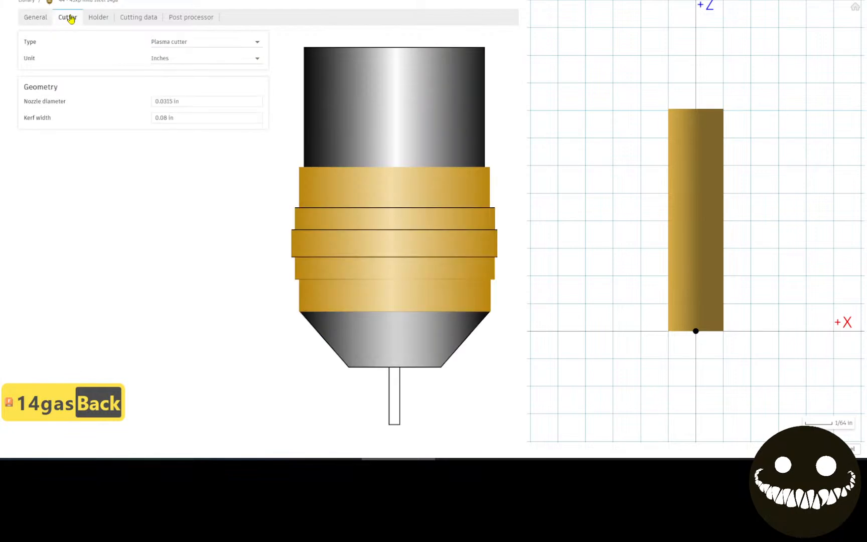
click(201, 101)
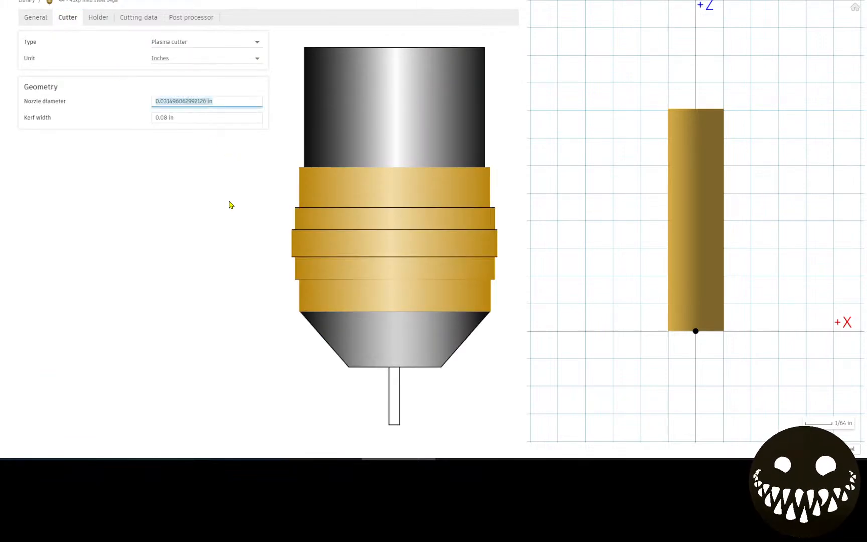
text(.054)
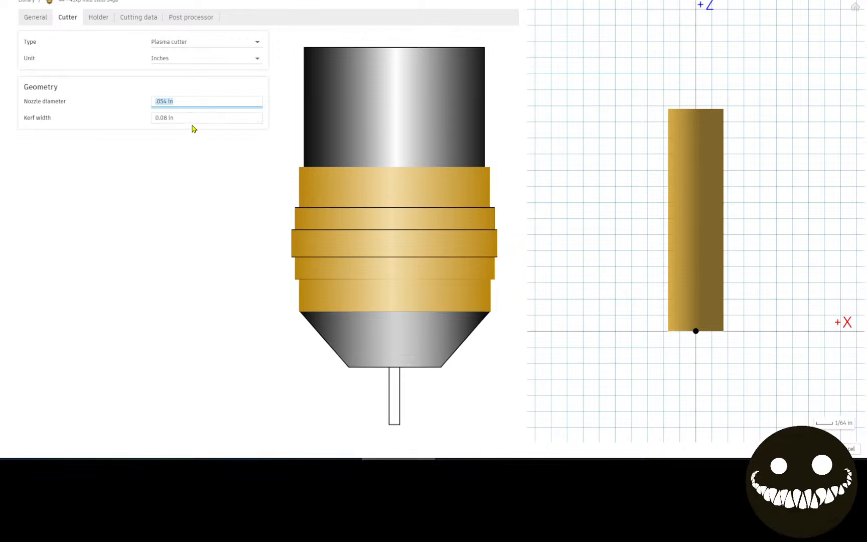
- Set the mild steel plasma cutter's kerf width to 0.054 in
click(186, 118)
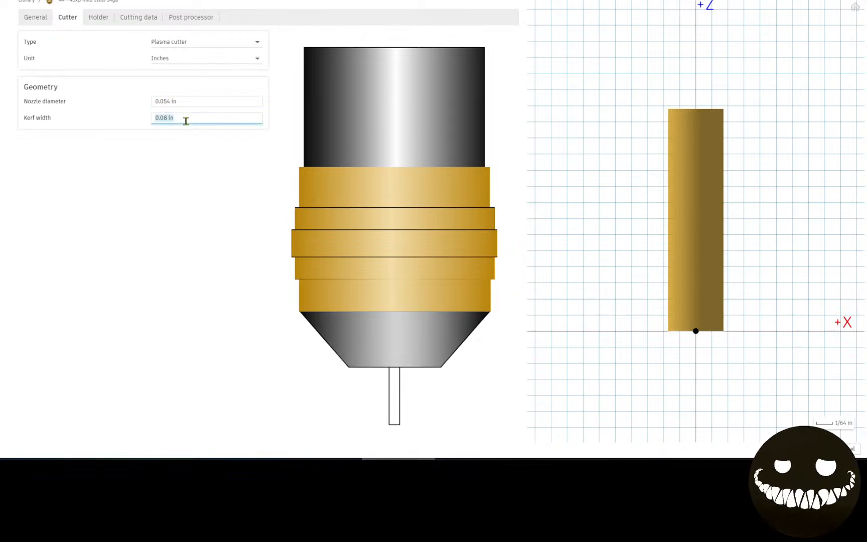
text(.0544)
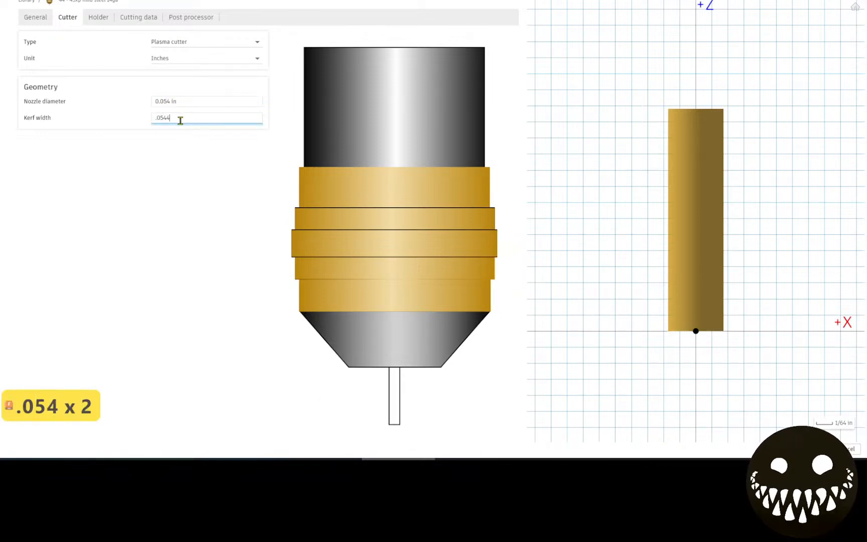
key(BackSpace)
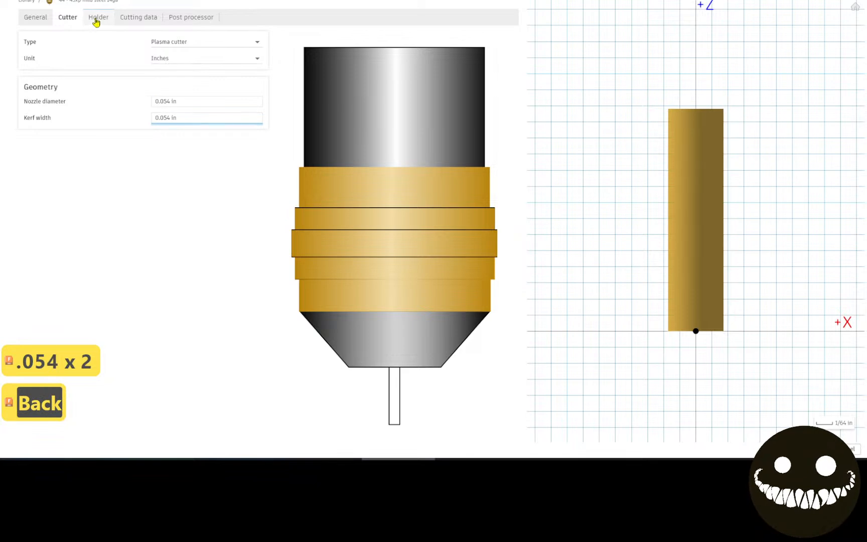
- Set the mild steel tool's cutting feedrate to 225 in/min in its default cutting data preset
click(98, 23)
click(130, 22)
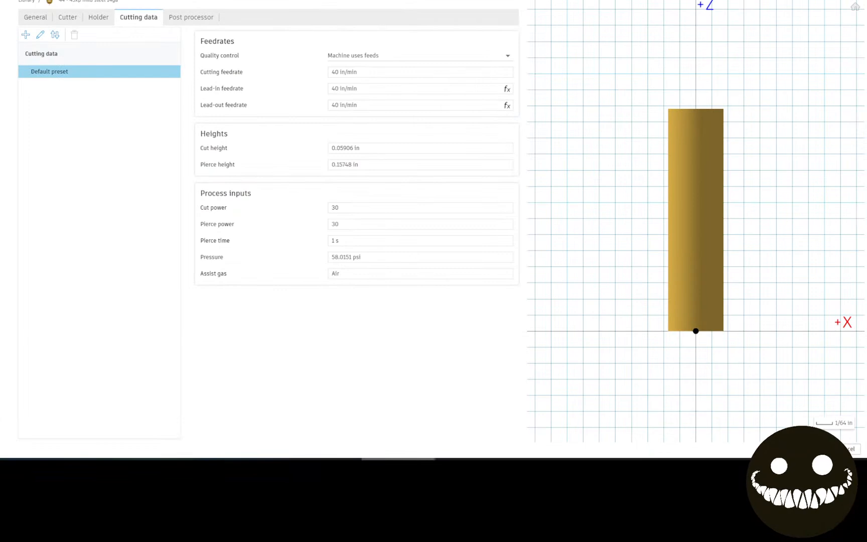
double_click(343, 76)
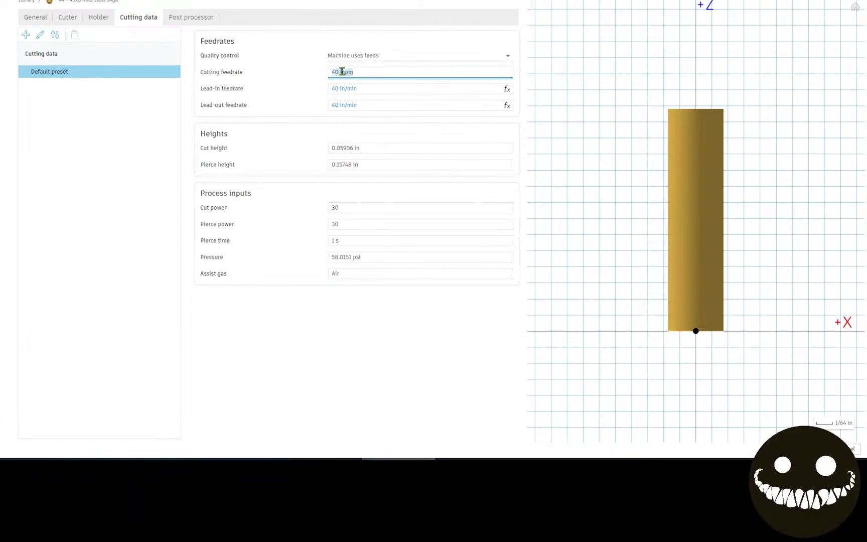
text(225)
click(344, 92)
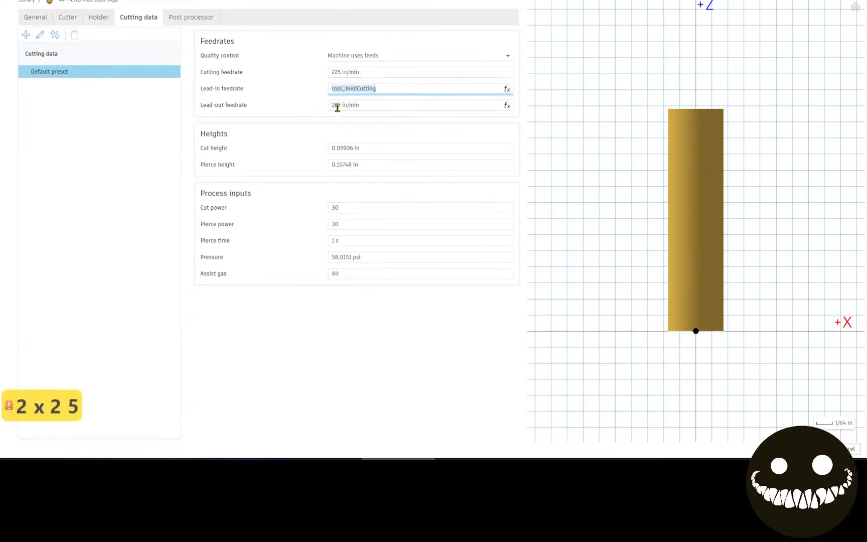
- Set the mild steel tool's cut height to 0.06 in and pierce height to 0.15 in
click(344, 150)
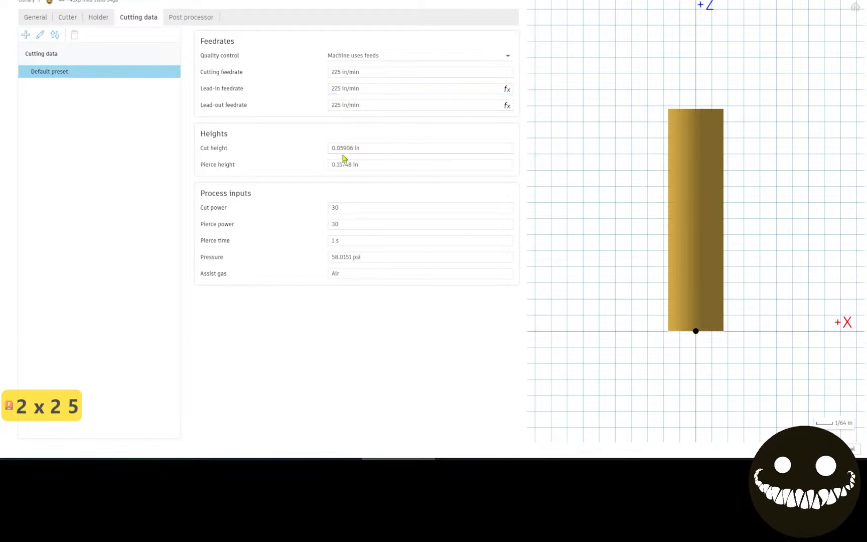
text(.06)
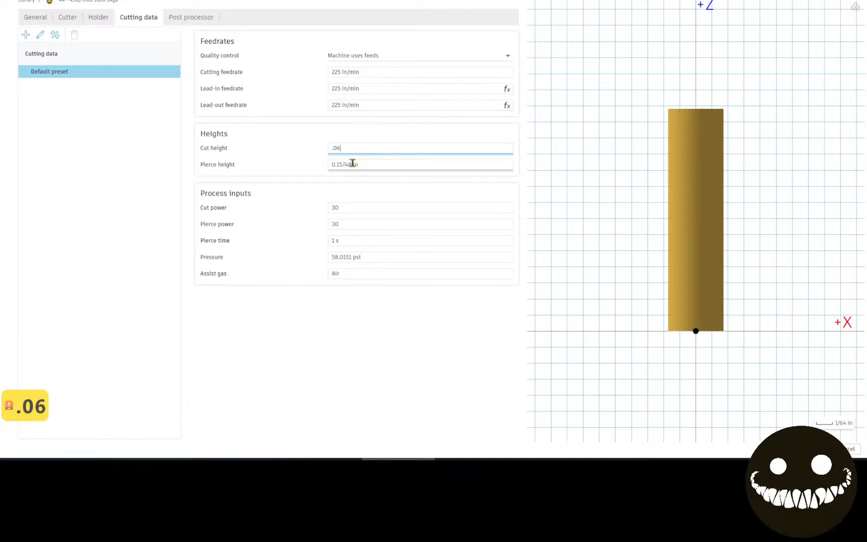
click(349, 167)
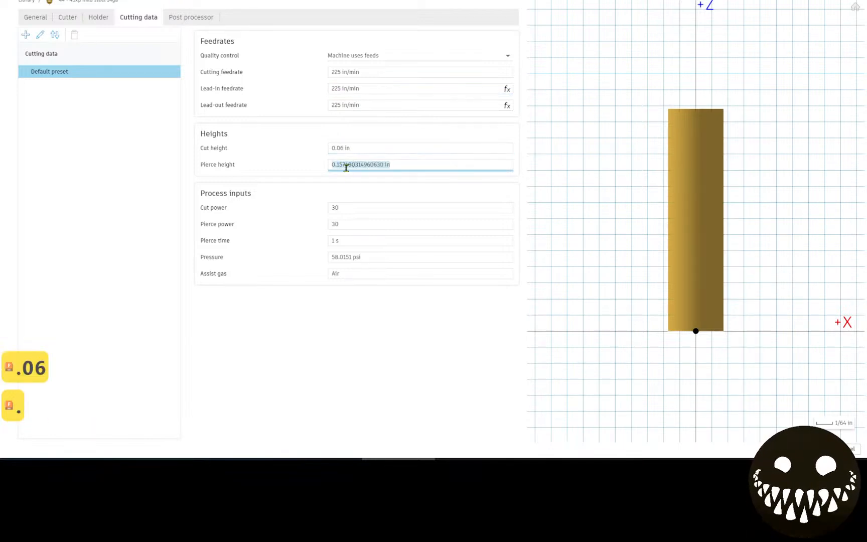
text(.15)
- Enter the mild steel tool's process inputs: cut power 45, pierce power 45, pierce time 0.5 s and pressure 85 psi
click(342, 205)
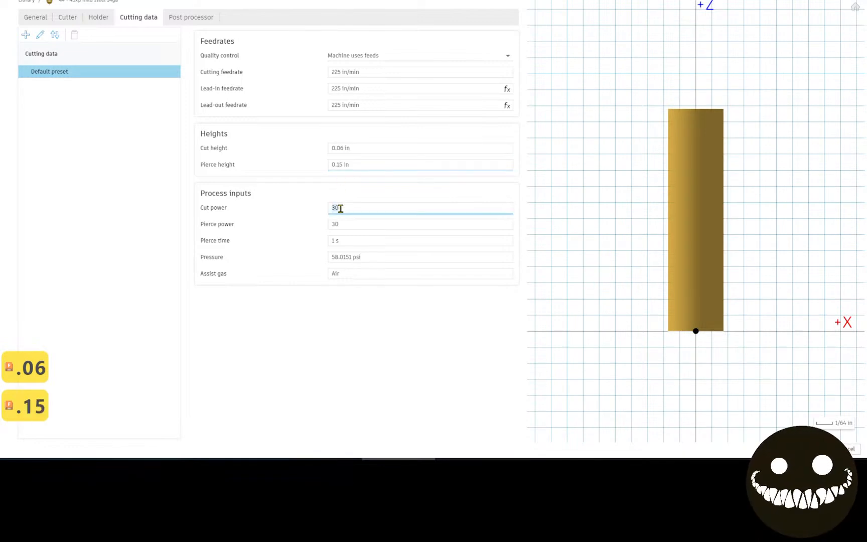
text(45)
click(349, 225)
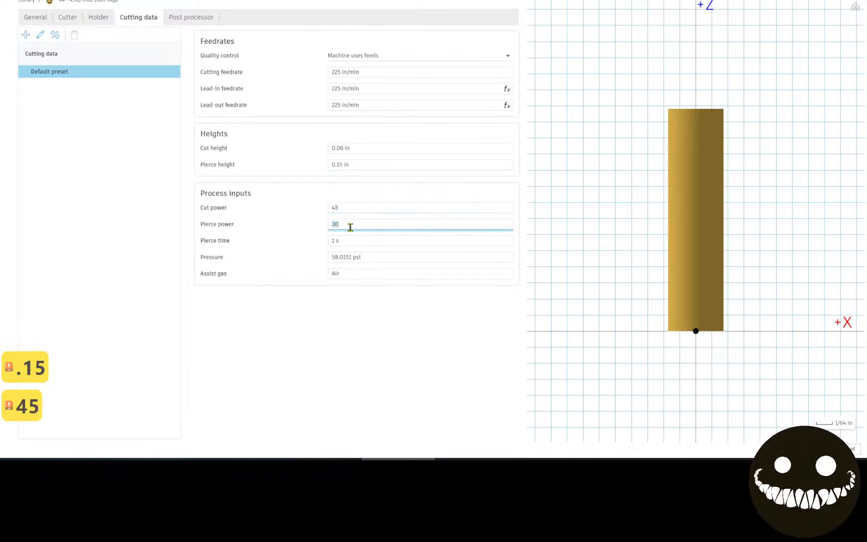
text(45)
click(357, 245)
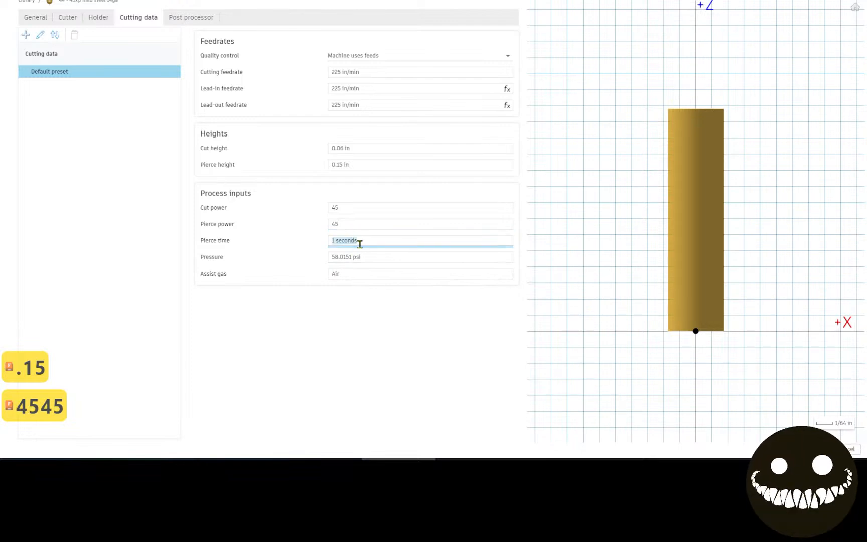
text(.)
text(5)
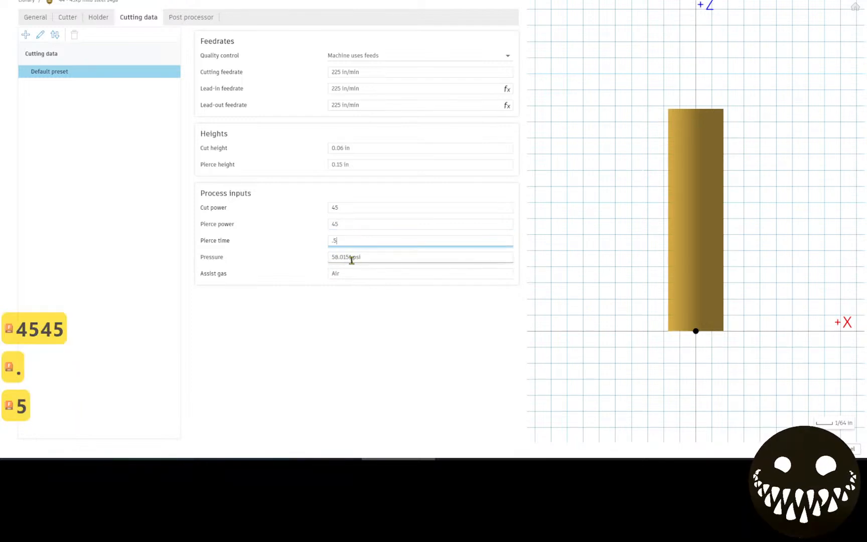
click(355, 259)
text(85)
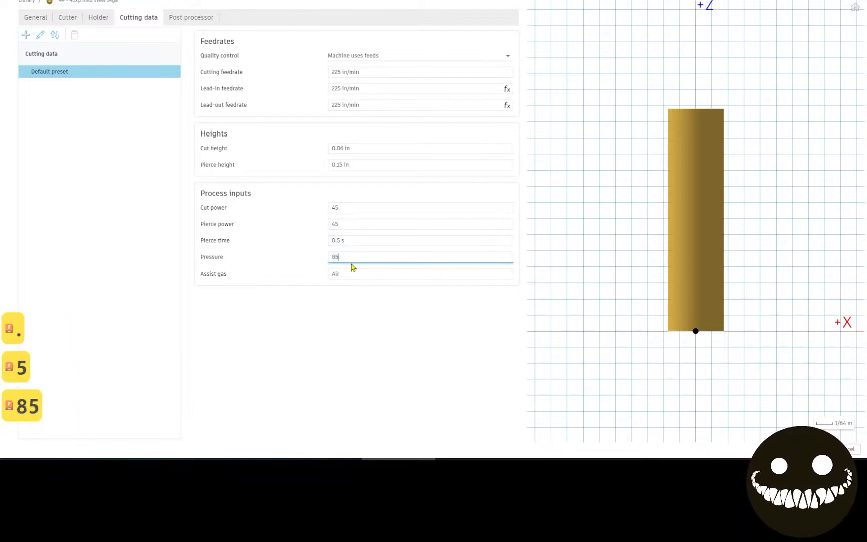
- Check the 14 GA cut voltage in the manual, extend the tool's description to "45xp mild steel 14ga 128v" and save the tool
click(193, 22)
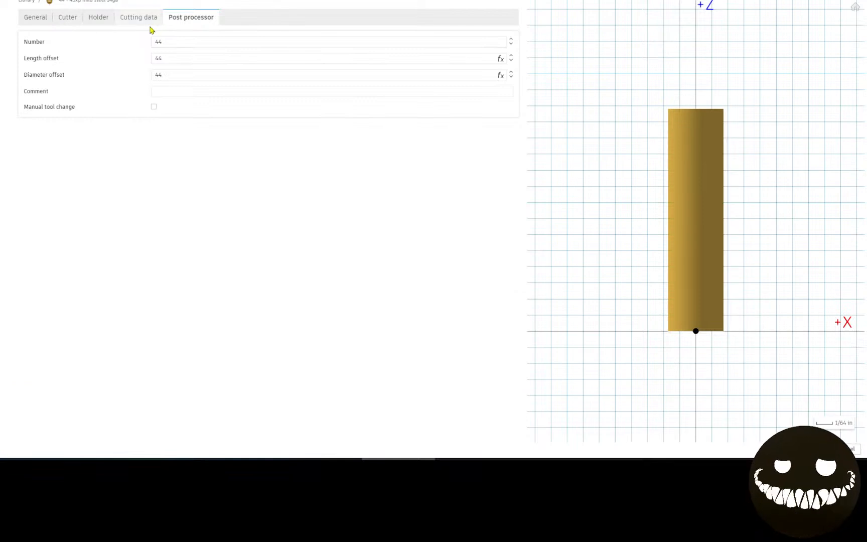
click(44, 20)
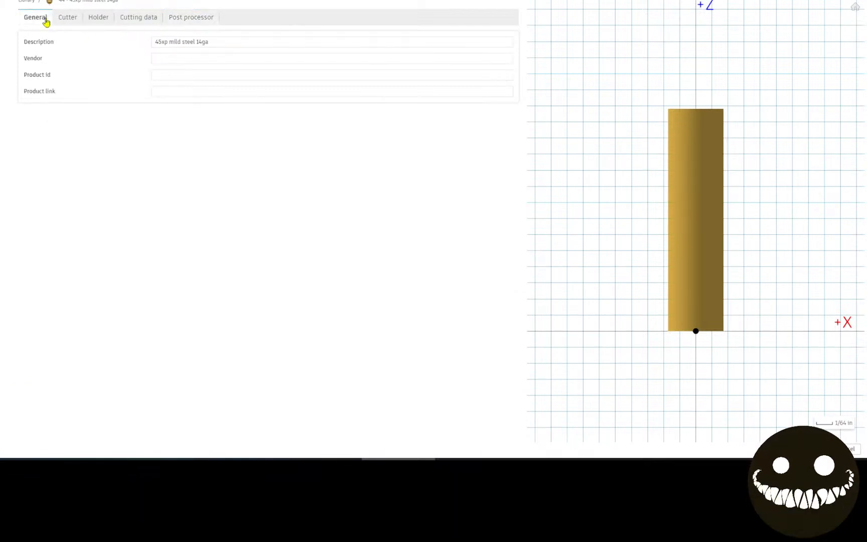
triple_click(219, 43)
click(218, 44)
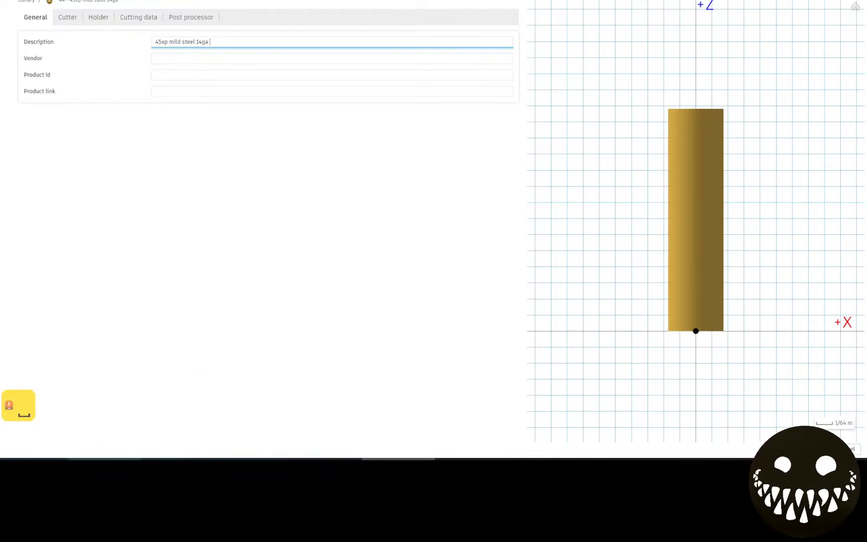
key(alt+Tab)
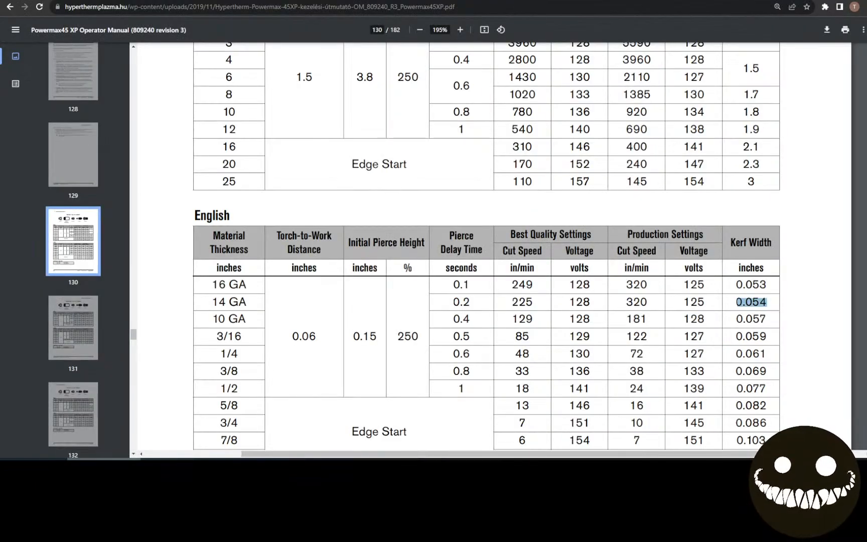
key(alt+Tab)
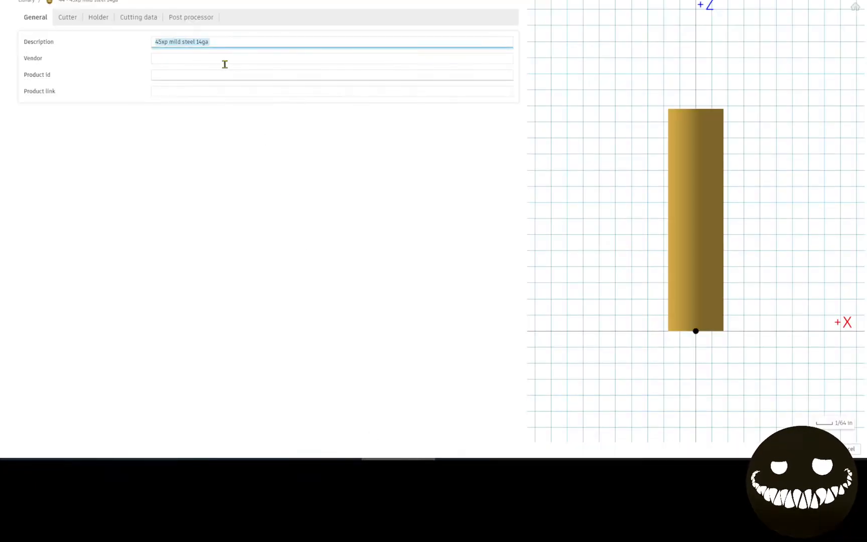
click(230, 39)
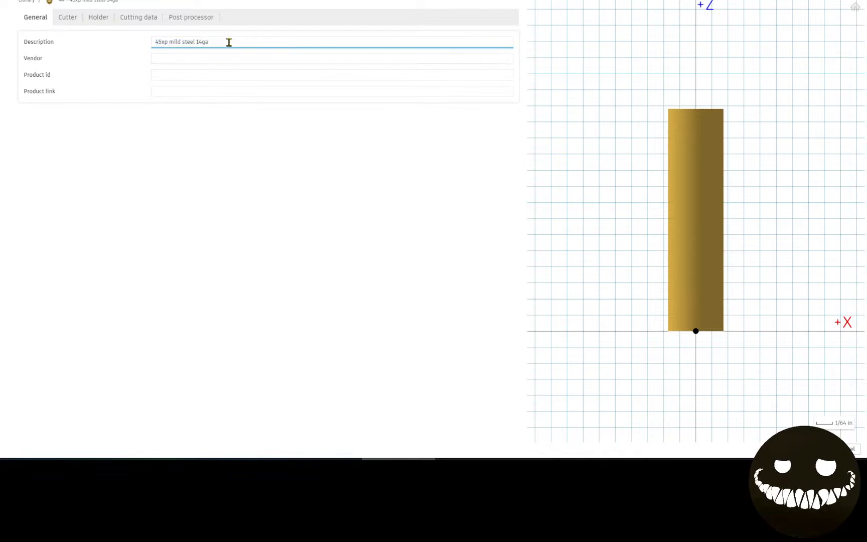
text(128v)
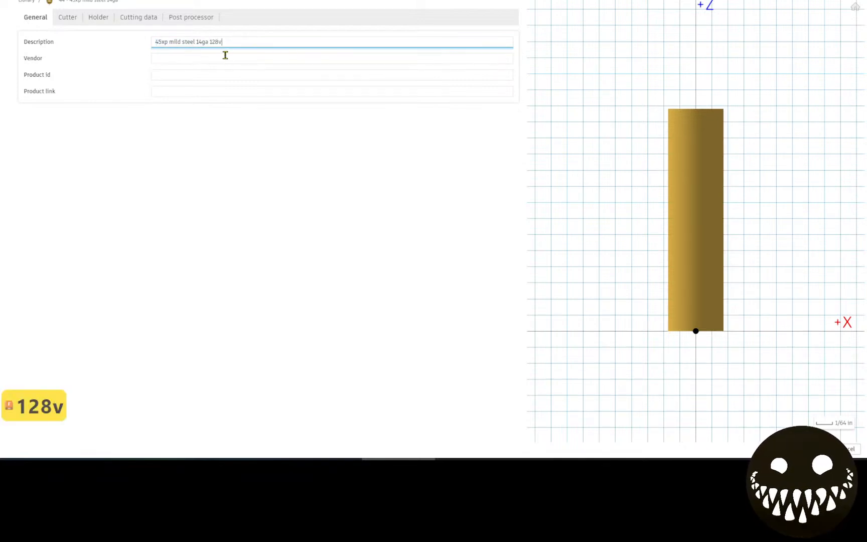
click(818, 449)
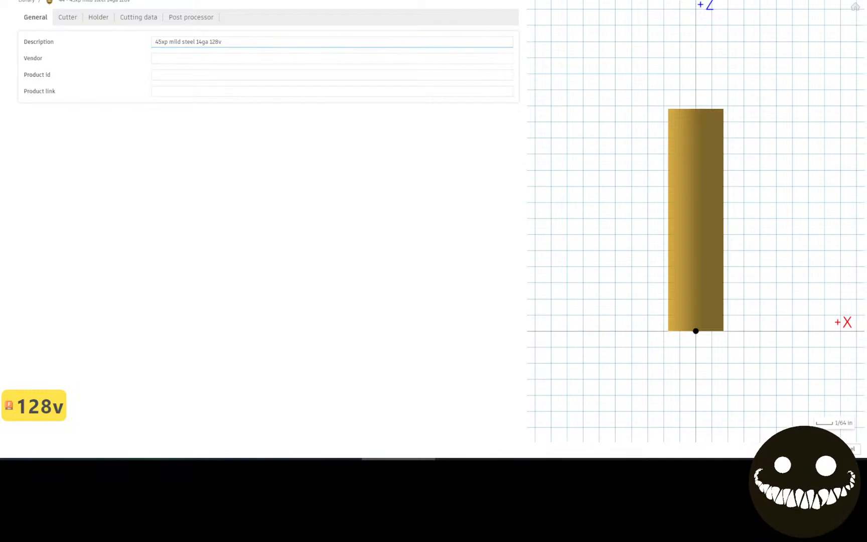
- Open the "45xp 1/4 aluminum" plasma cutter from the local library and start editing its description
click(224, 340)
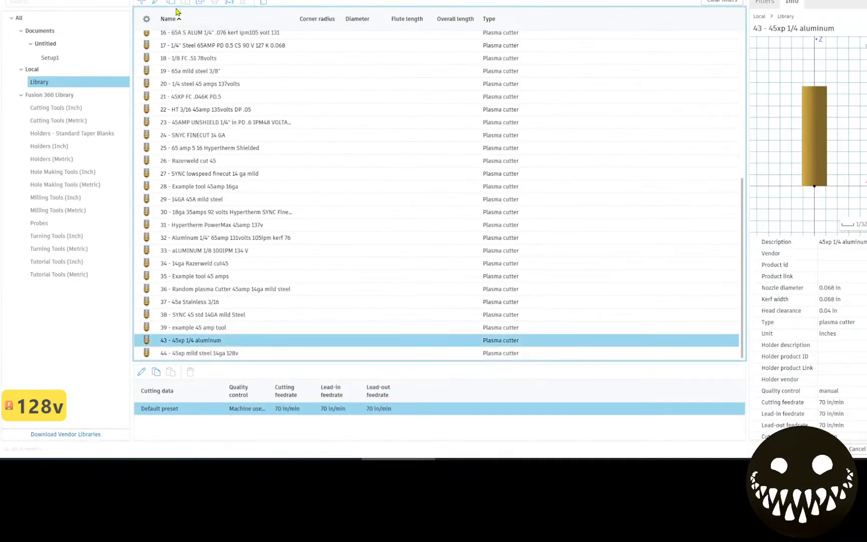
click(152, 4)
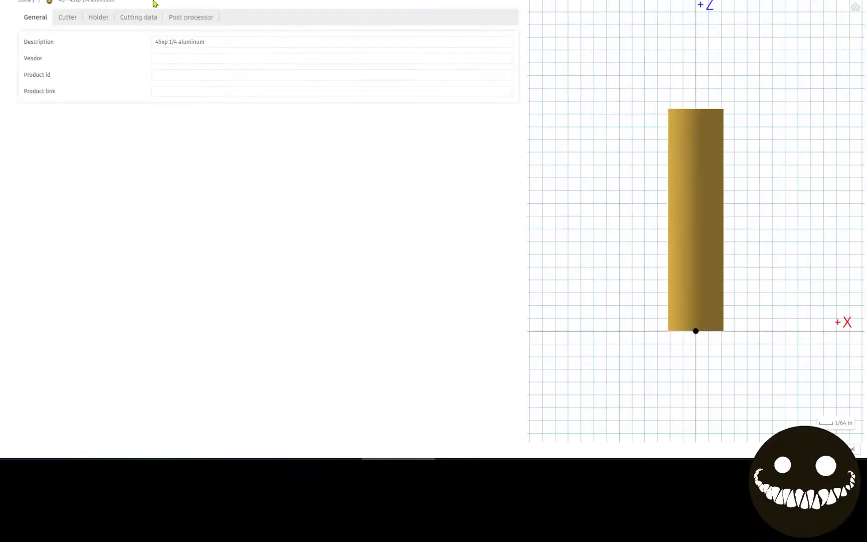
click(219, 39)
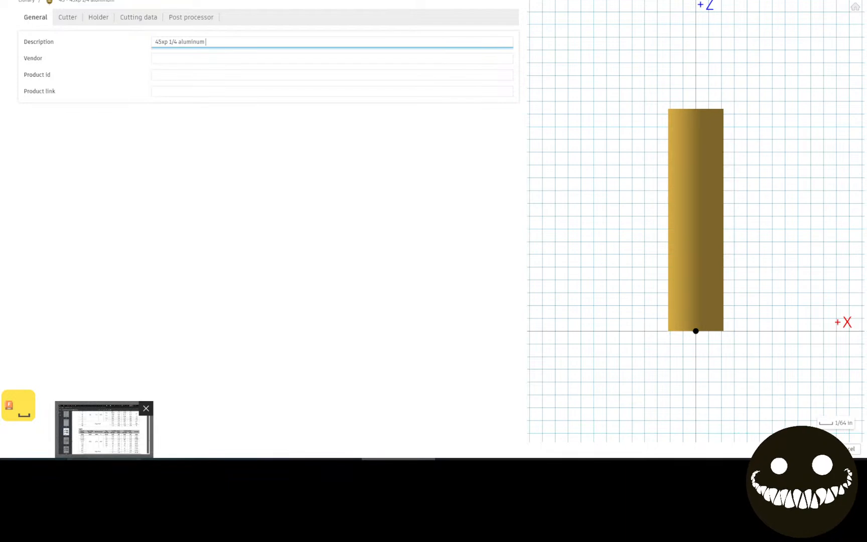
- Switch to the Powermax45 XP manual in the browser and look up the 1/4 inch aluminum best-quality voltage in the 45 A chart
click(103, 432)
scroll(421, 281, down, 9)
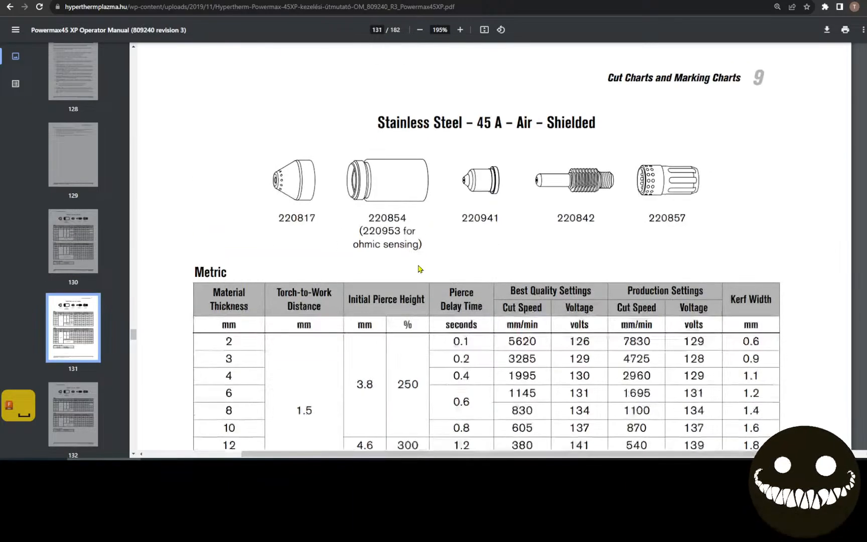
scroll(420, 269, down, 2)
scroll(420, 269, down, 10)
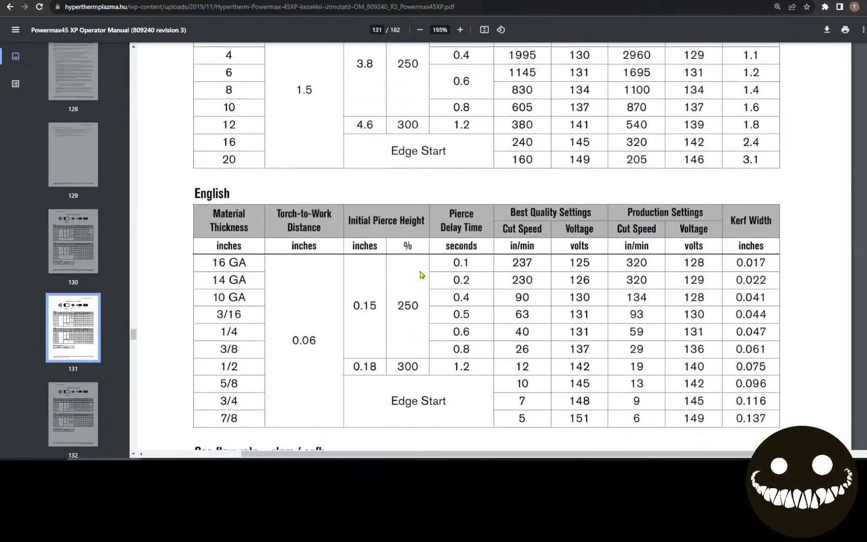
scroll(419, 271, down, 6)
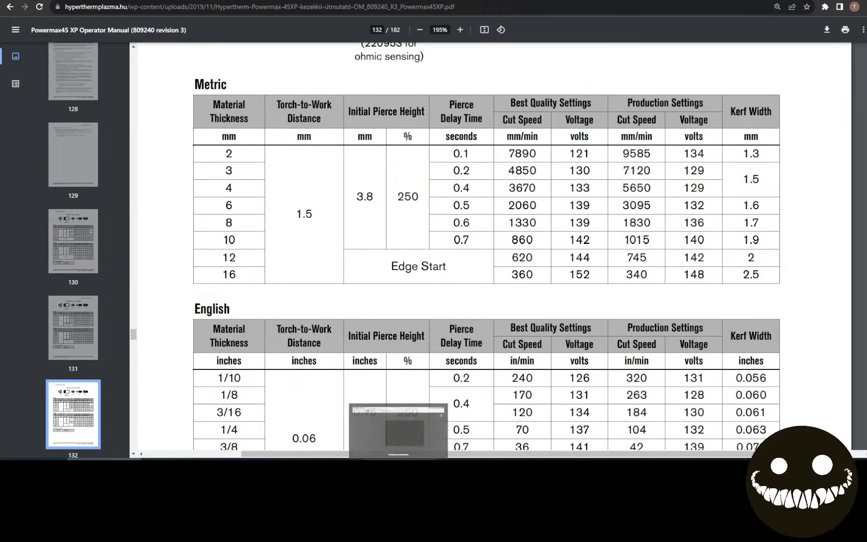
- Switch back to Fusion 360, set the aluminum tool's description to "45xp 1/4 aluminum 137 volts" and save the tool
click(398, 458)
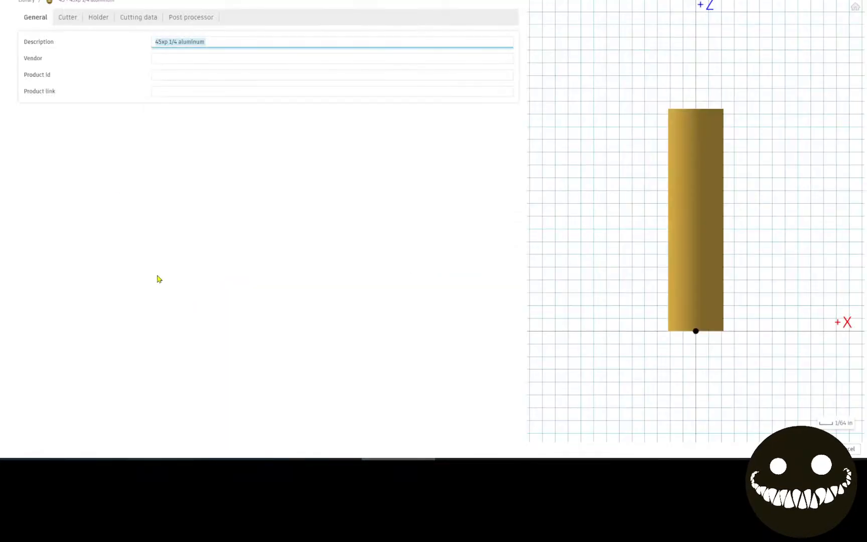
click(205, 42)
text(1)
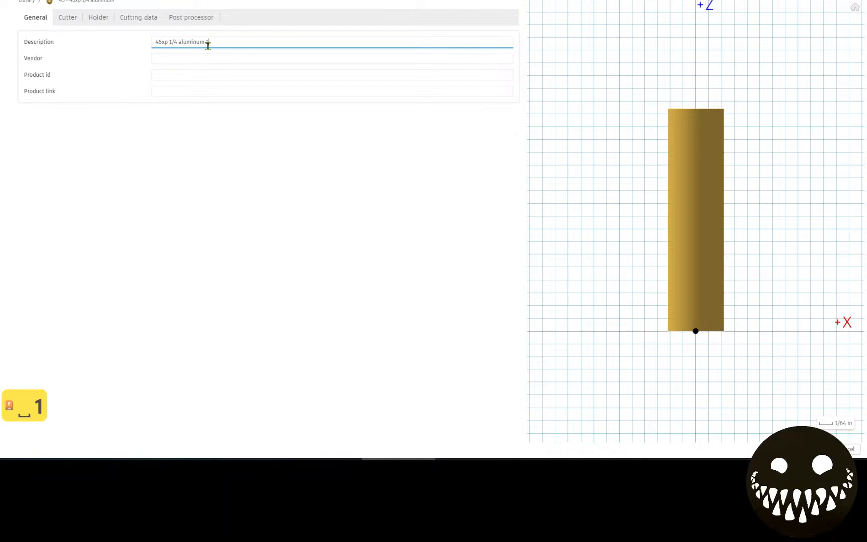
text(37 volts)
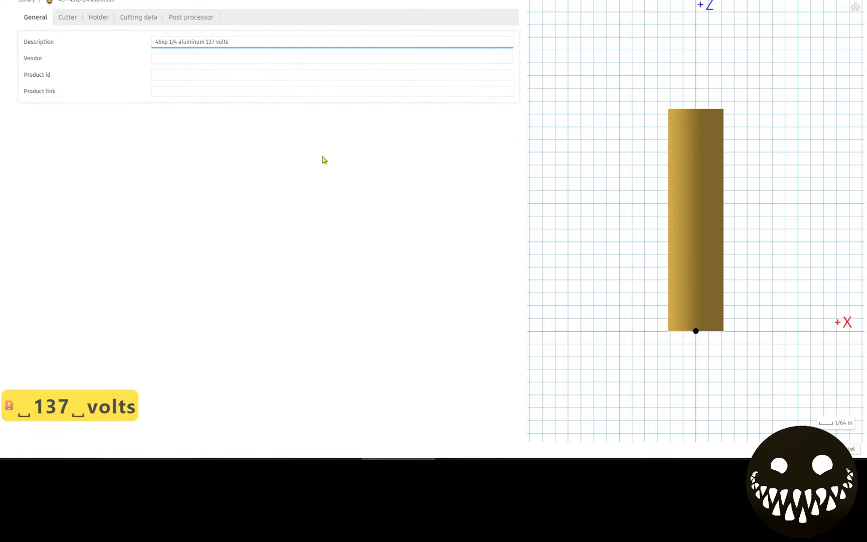
click(817, 448)
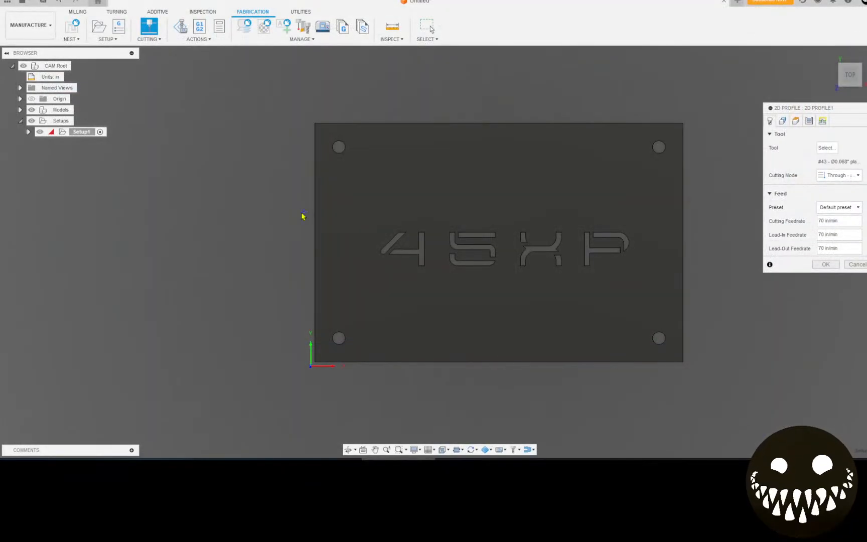
- Try the plate's top face as the 2D Profile contour selection, move the dialog closer to the plate and clear the selection
click(407, 179)
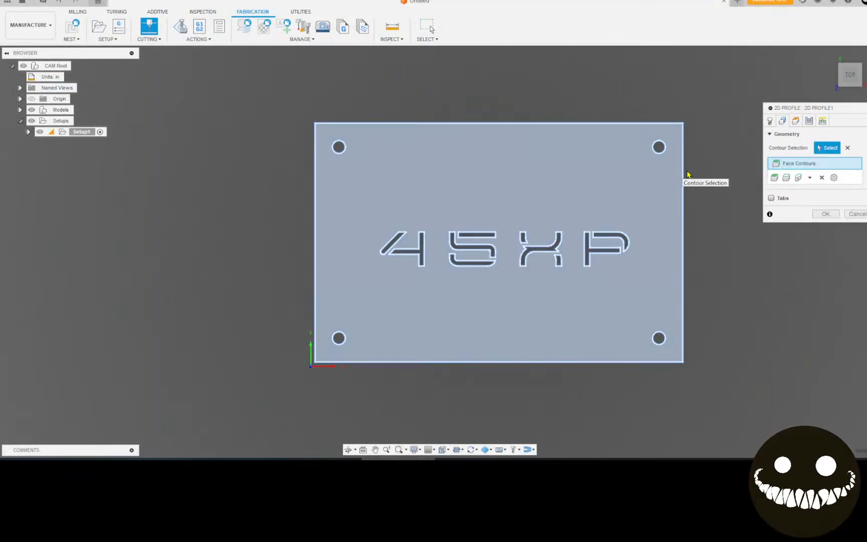
drag(811, 108, 597, 185)
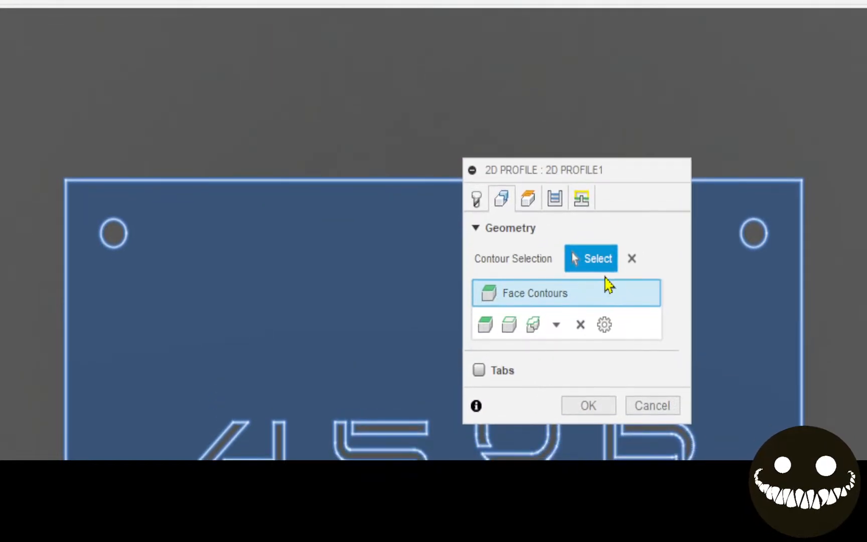
click(632, 254)
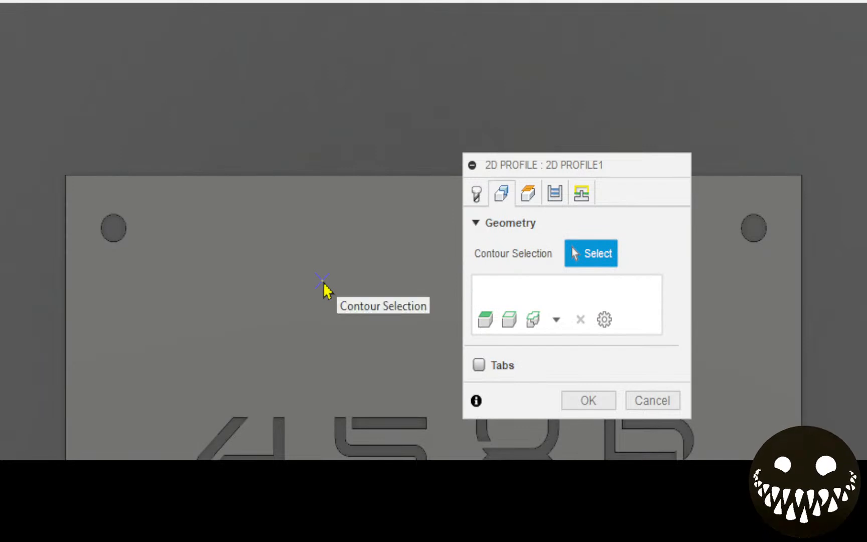
- Select the plate's top face as the 2D Profile cutting contour and enable smoothing for the passes
click(323, 284)
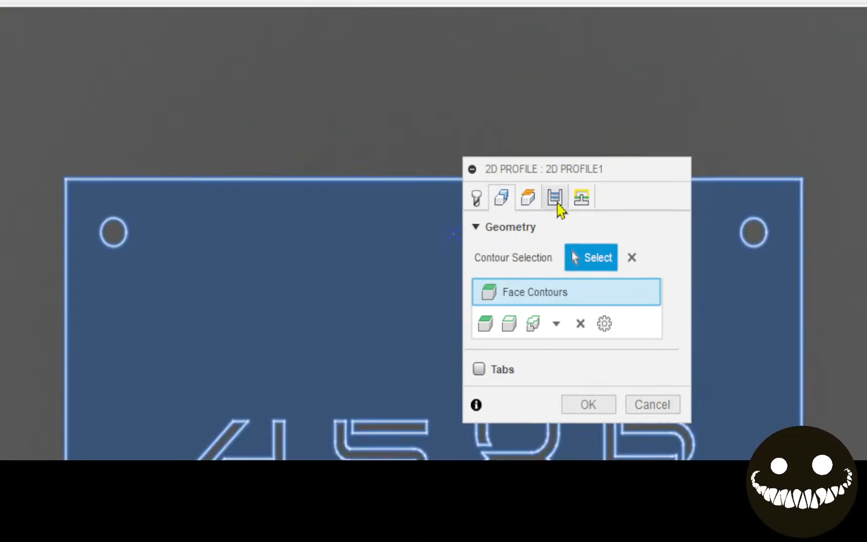
click(553, 196)
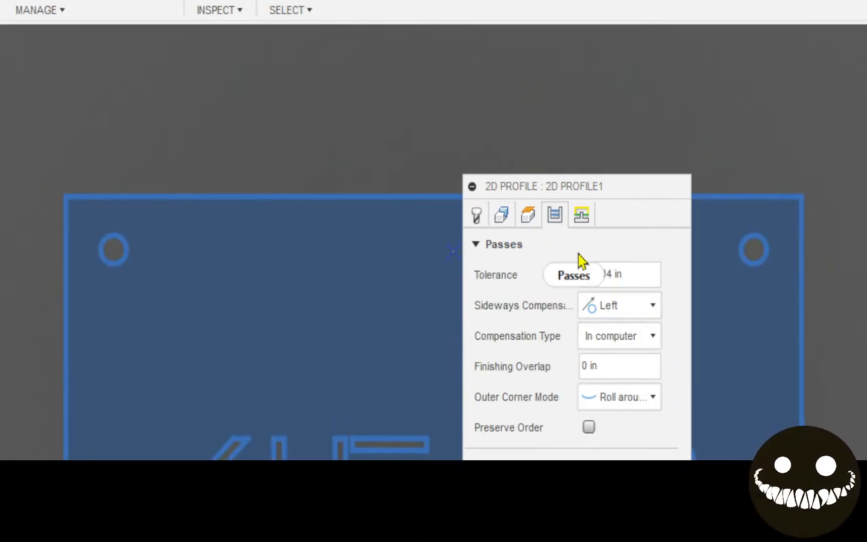
click(599, 275)
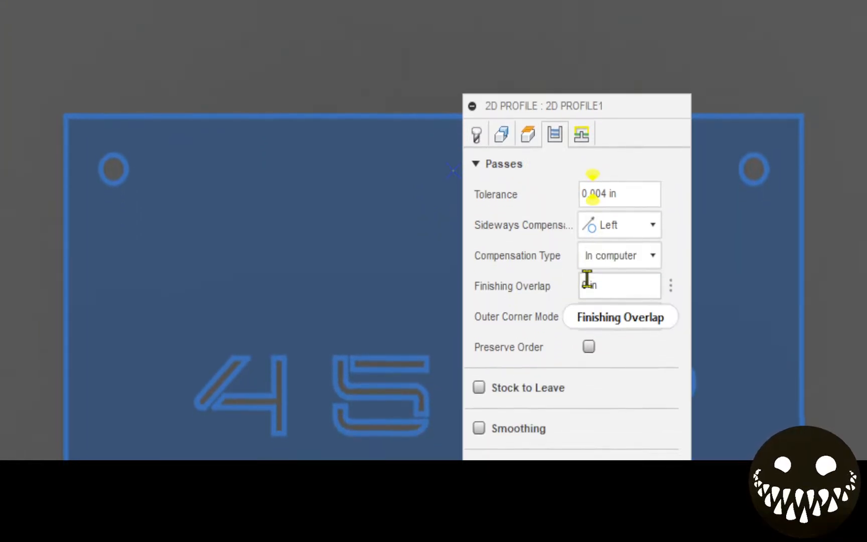
click(586, 288)
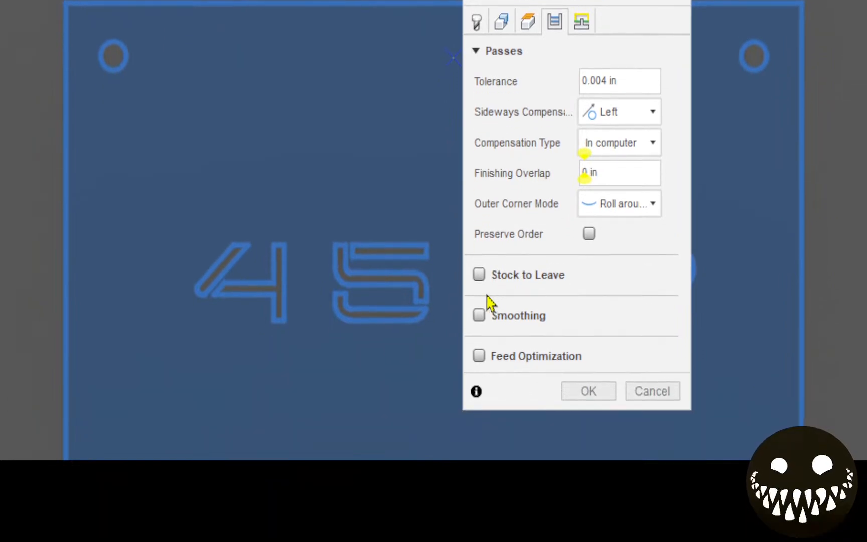
click(479, 377)
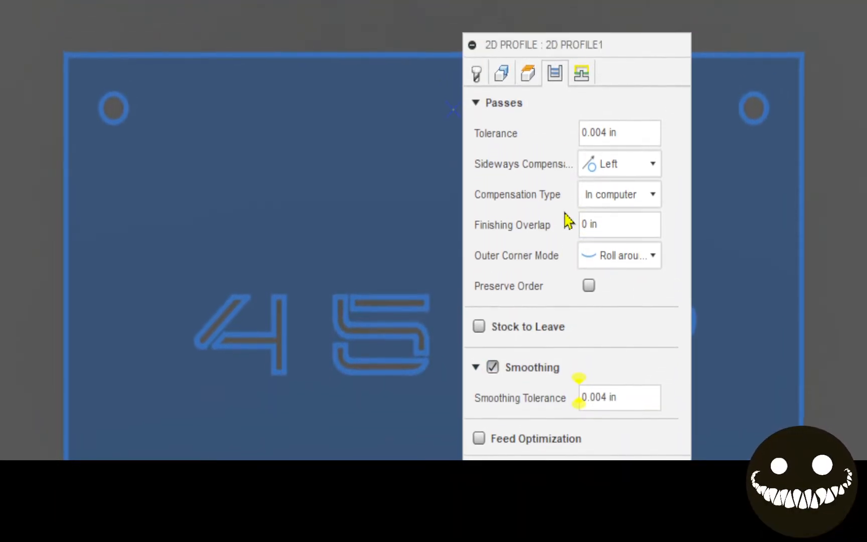
- Set the 2D Profile finishing overlap to 0.03 in and enable Feed Optimization
double_click(583, 234)
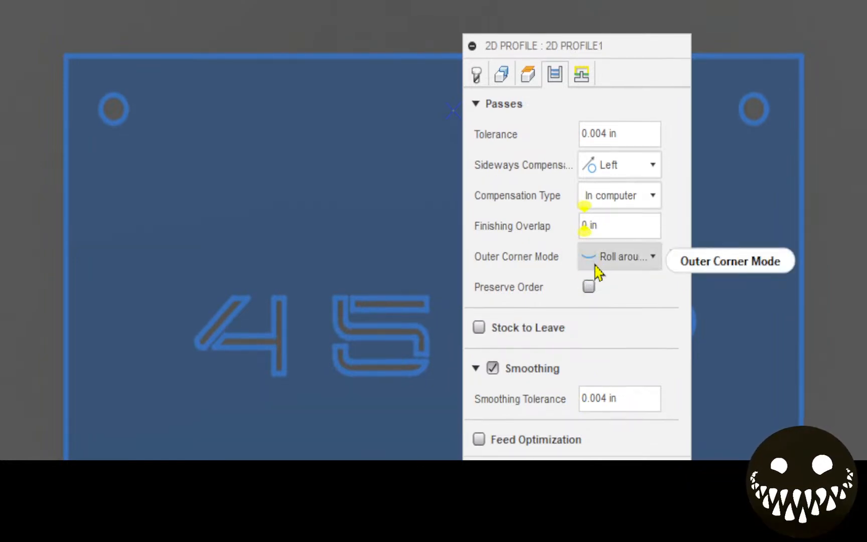
text(0.0)
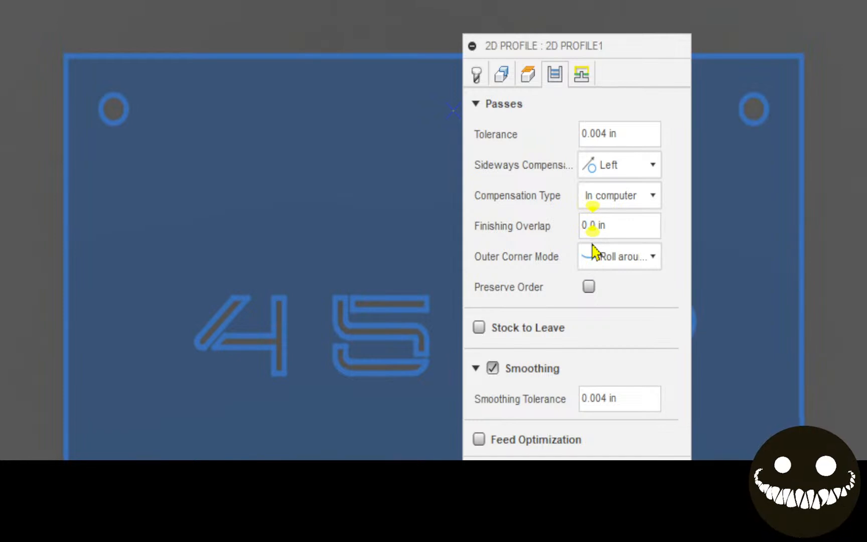
text(3)
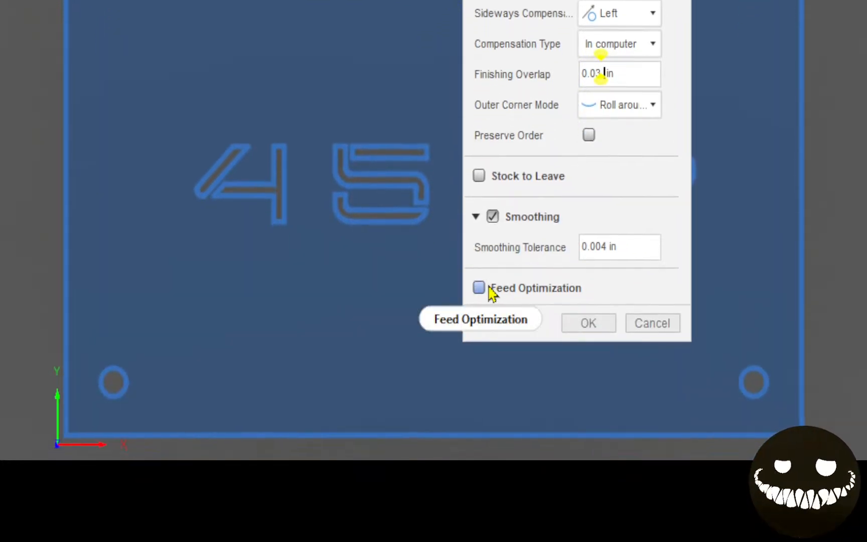
click(489, 290)
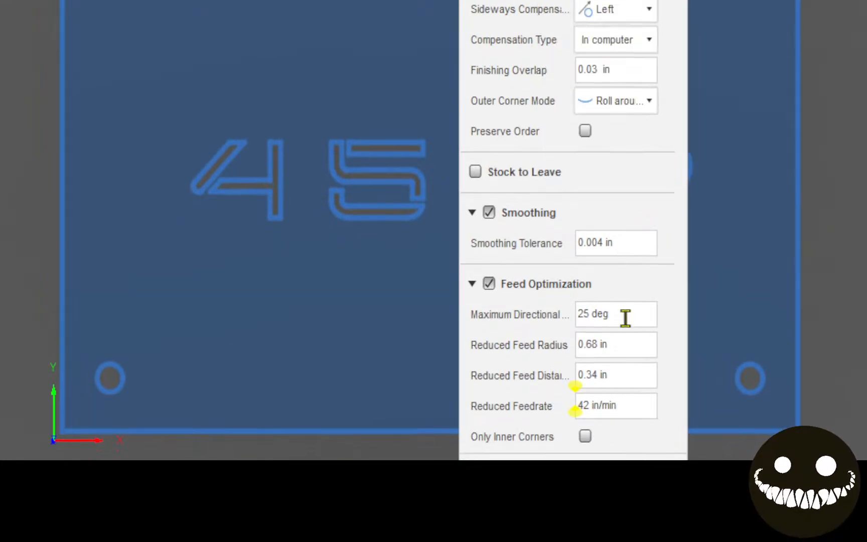
click(631, 301)
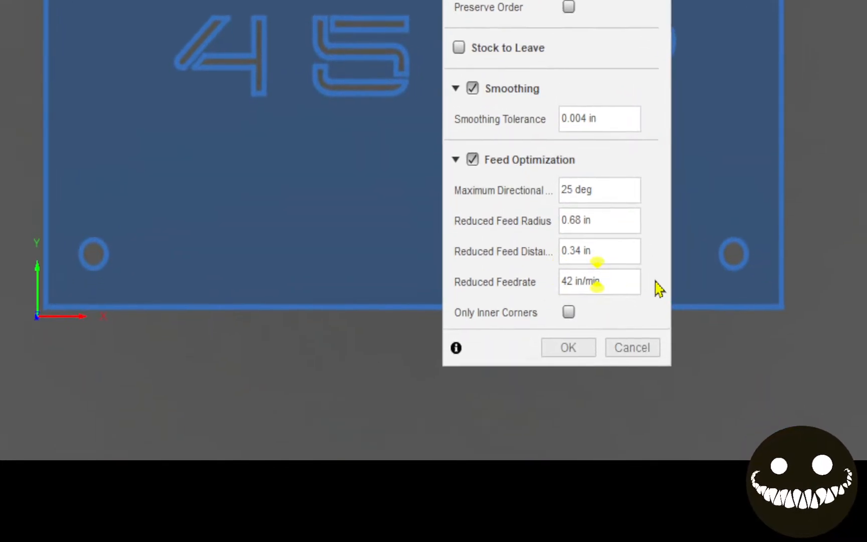
key(ctrl+a)
click(651, 283)
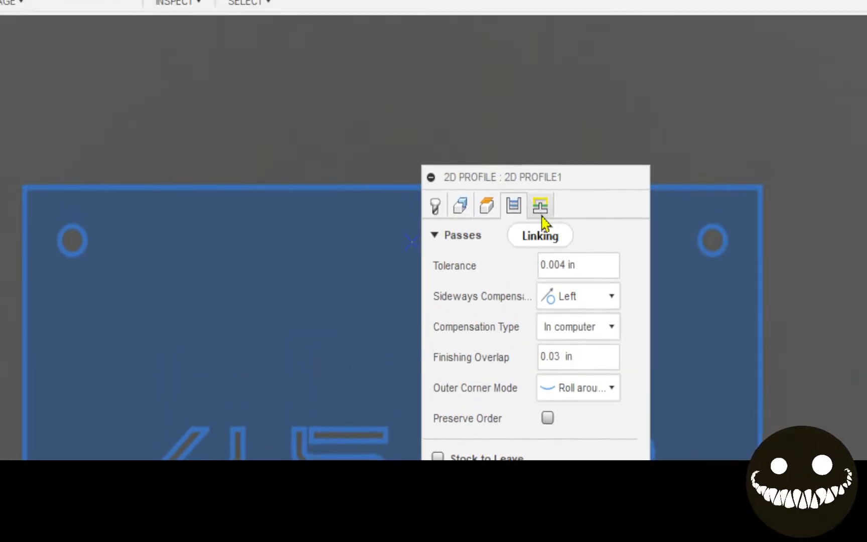
- Set the 2D Profile lead-in radius to 0.03 in and the lead-in distance to 0.05 in
click(541, 216)
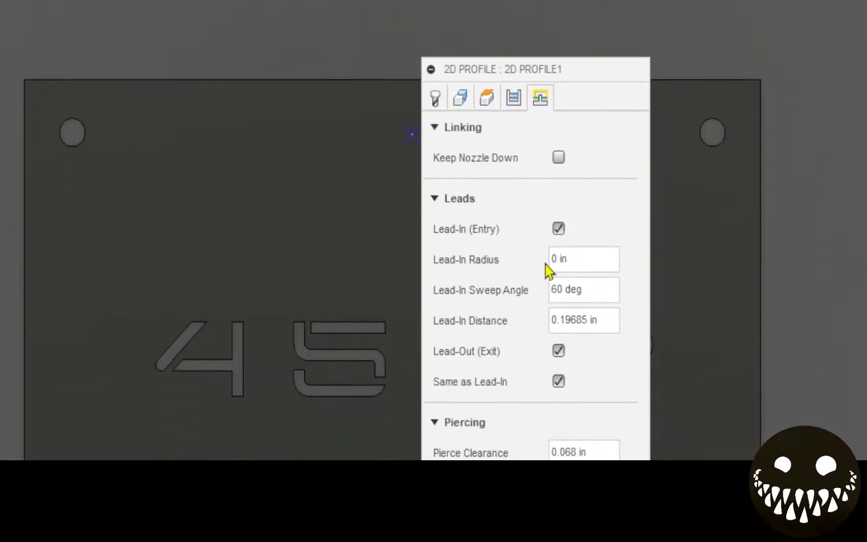
click(554, 256)
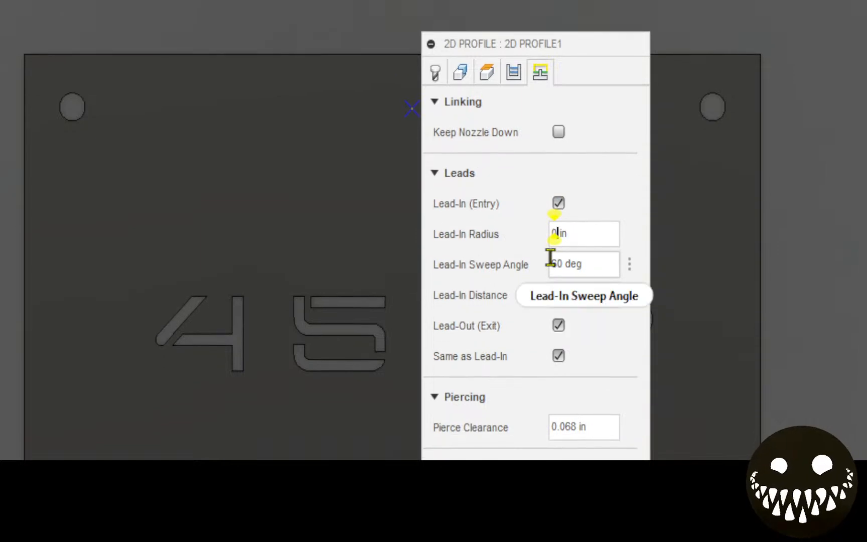
text(.03)
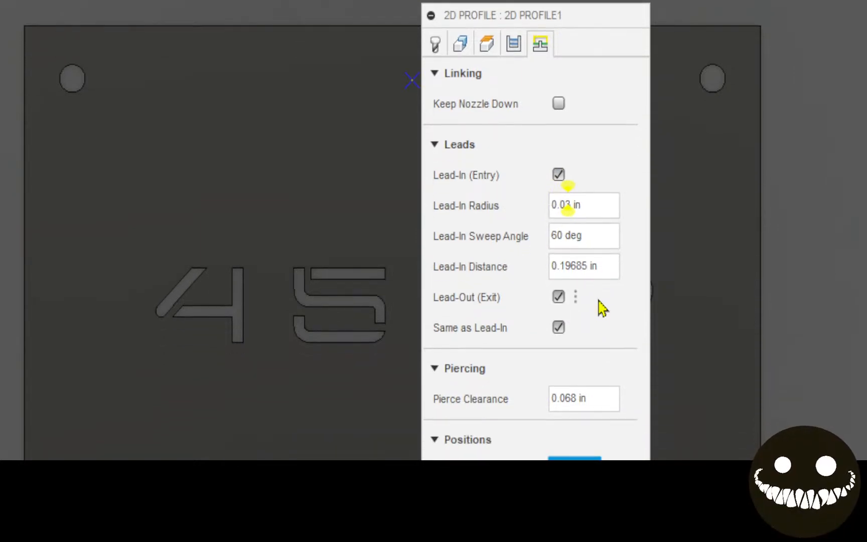
drag(583, 261, 561, 257)
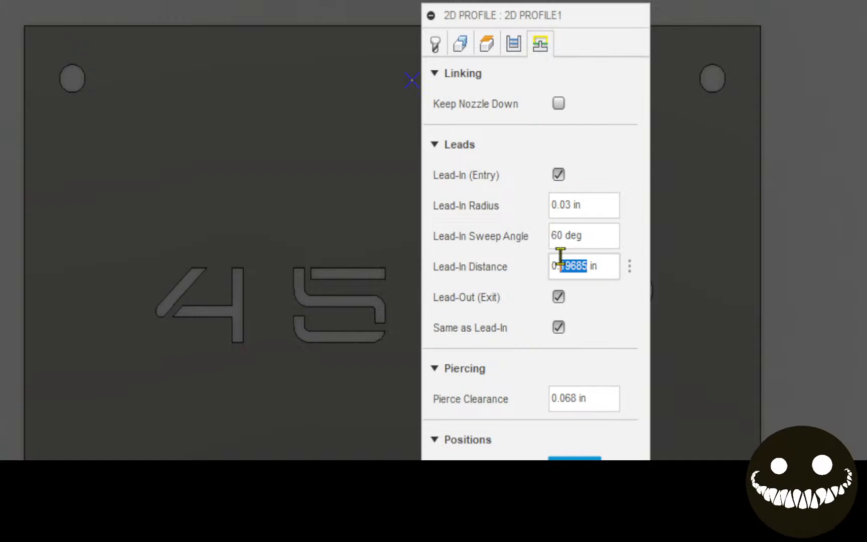
text(05)
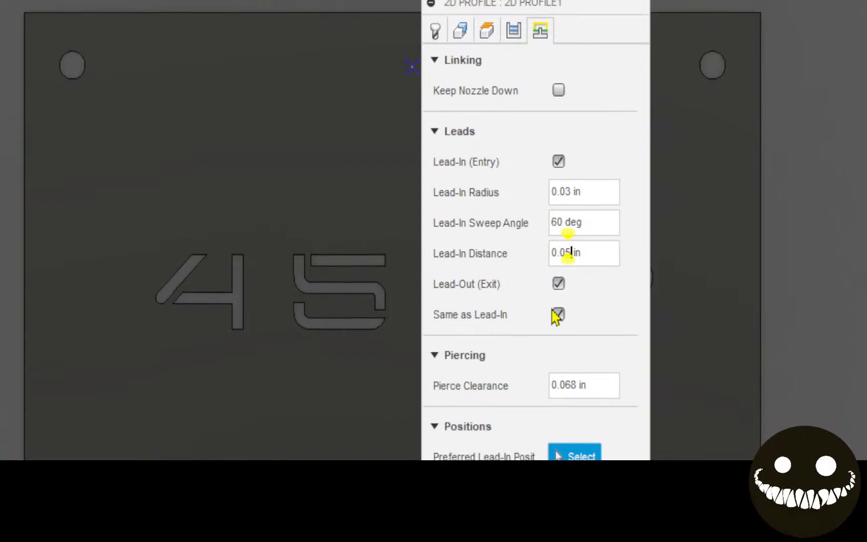
- Turn off the lead-out, set the pierce clearance to 0 and generate the 2D Profile toolpath
click(559, 297)
click(574, 284)
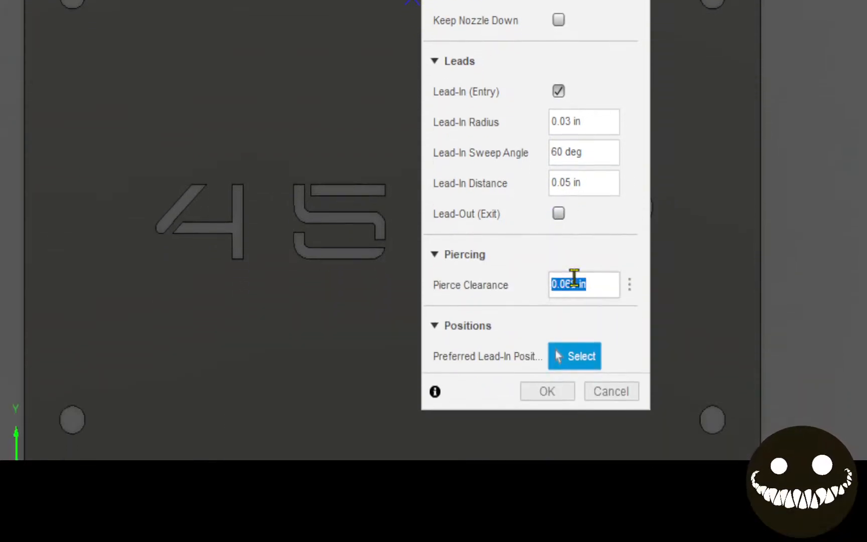
text(0)
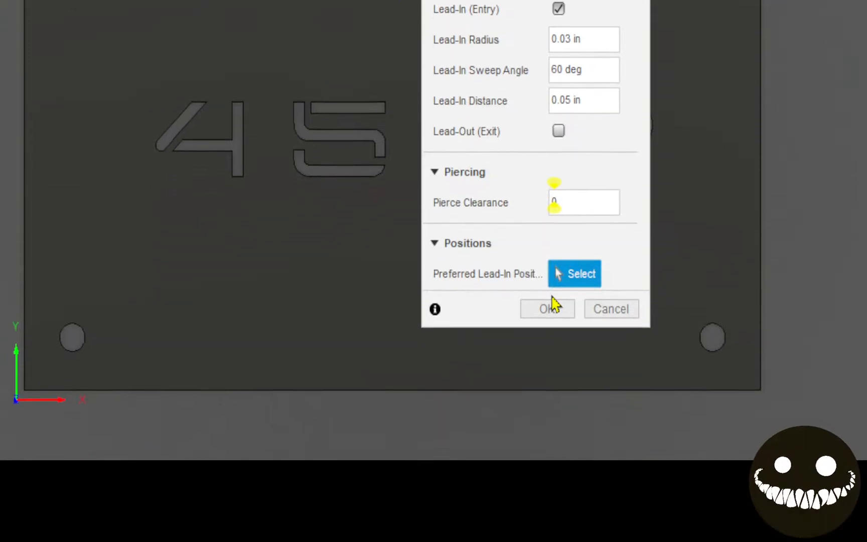
click(547, 291)
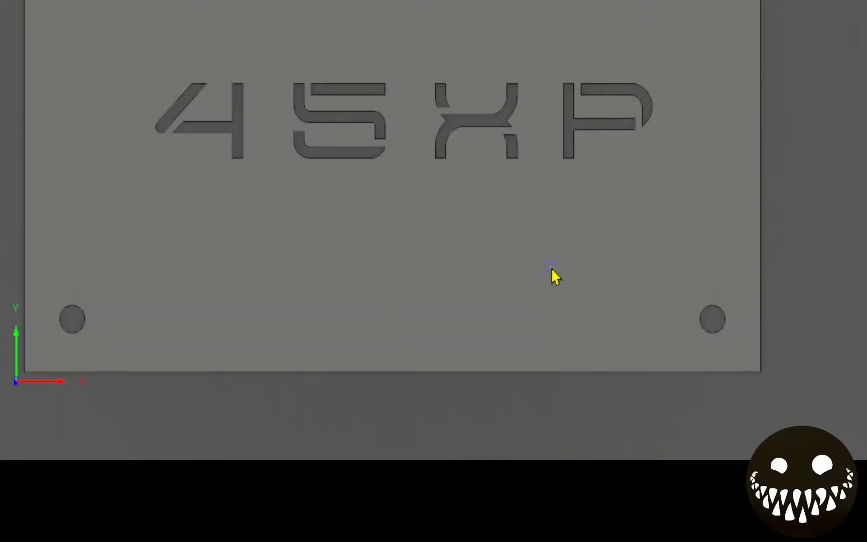
key(ctrl+q)
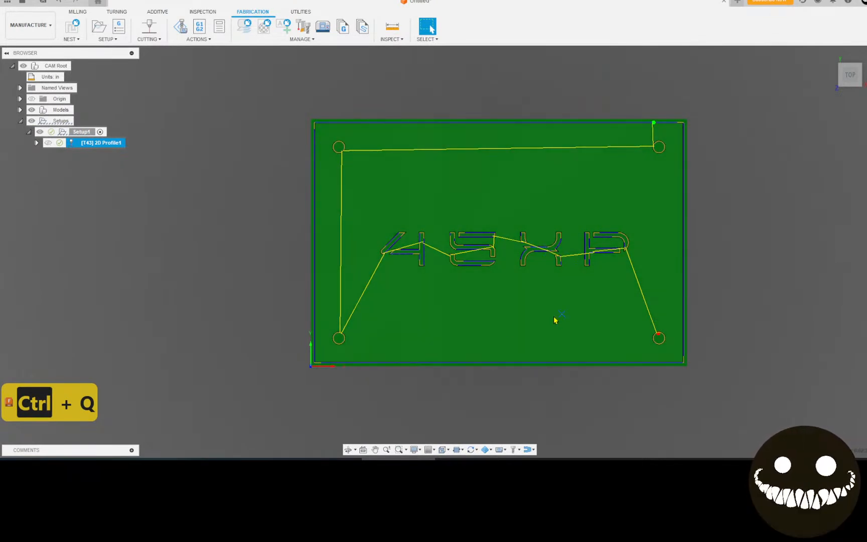
- Inspect the toolpath around the holes and lettering, play the full cutting simulation and exit it
scroll(340, 337, up, 6)
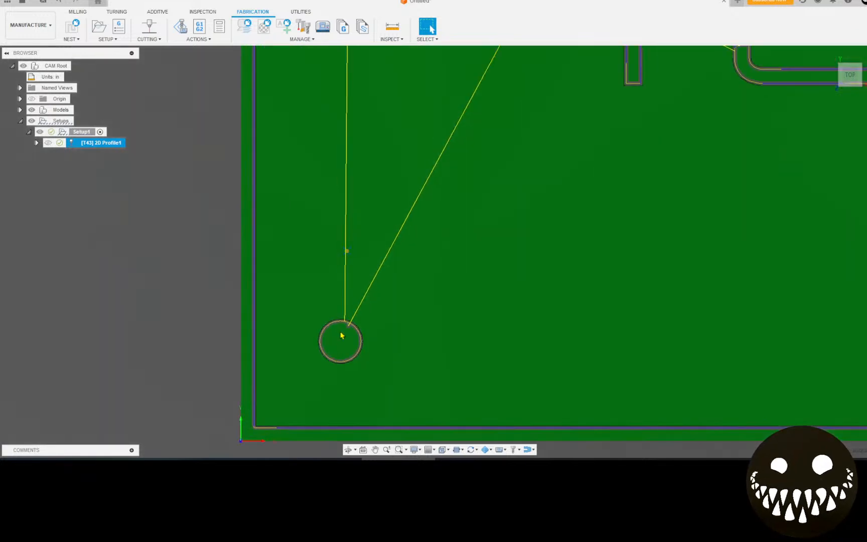
scroll(347, 342, up, 3)
scroll(354, 301, down, 4)
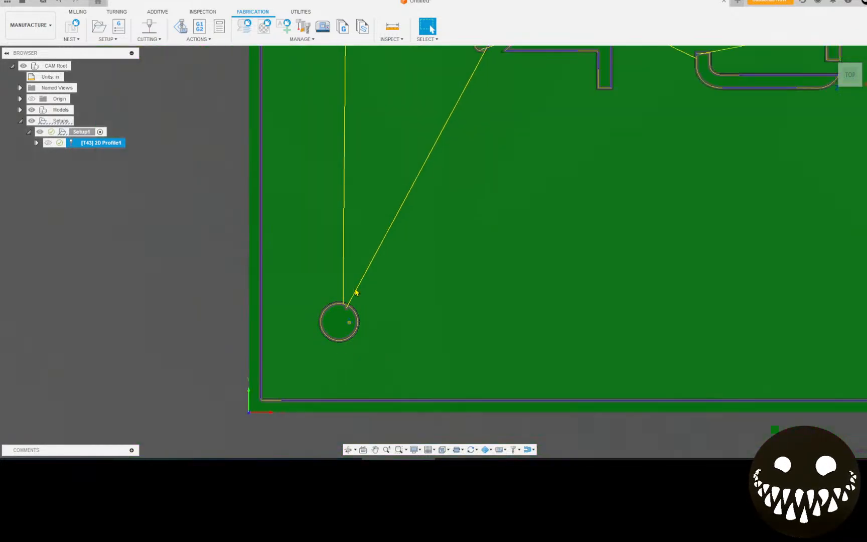
scroll(356, 292, down, 5)
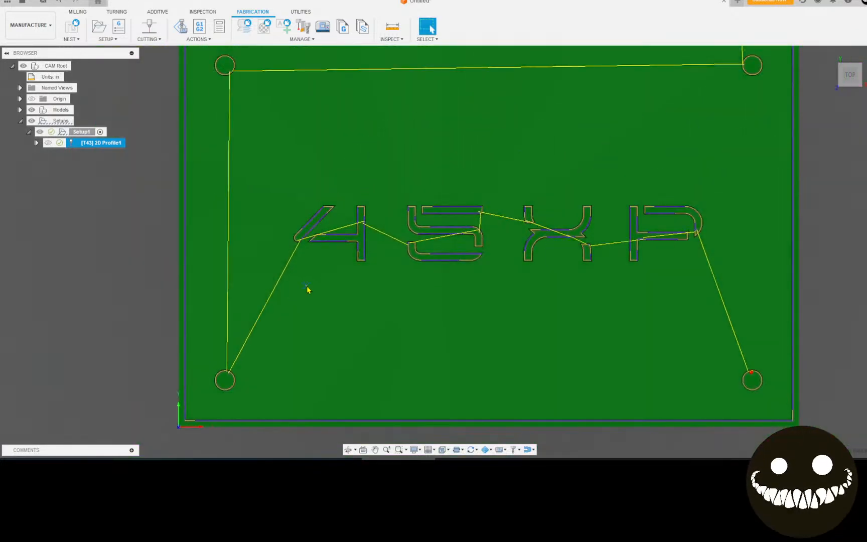
scroll(301, 286, down, 3)
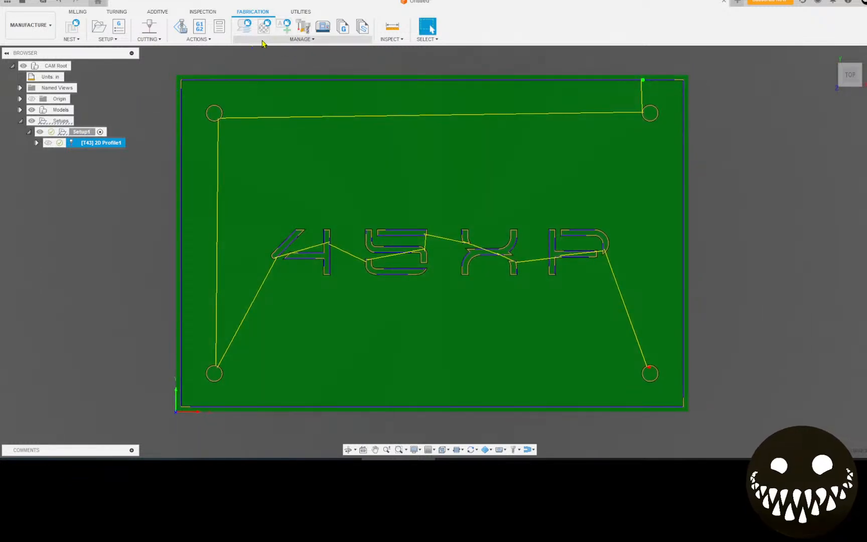
click(182, 30)
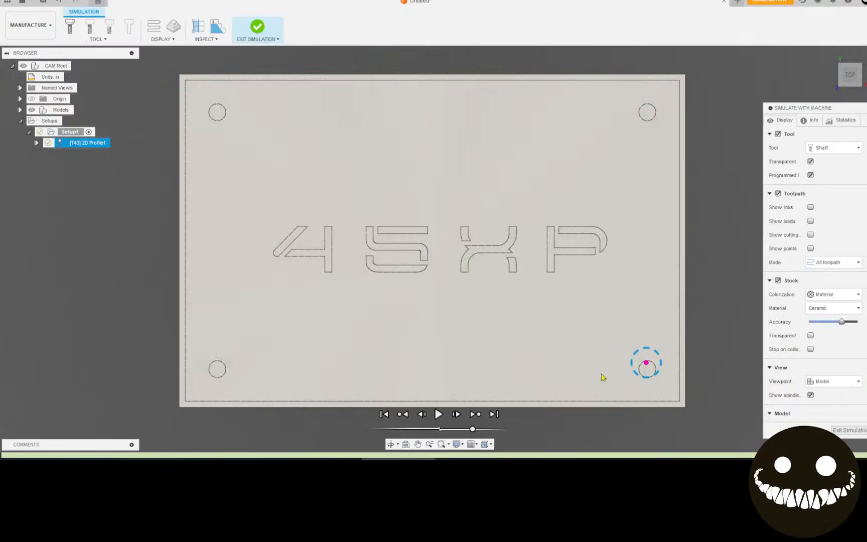
click(438, 414)
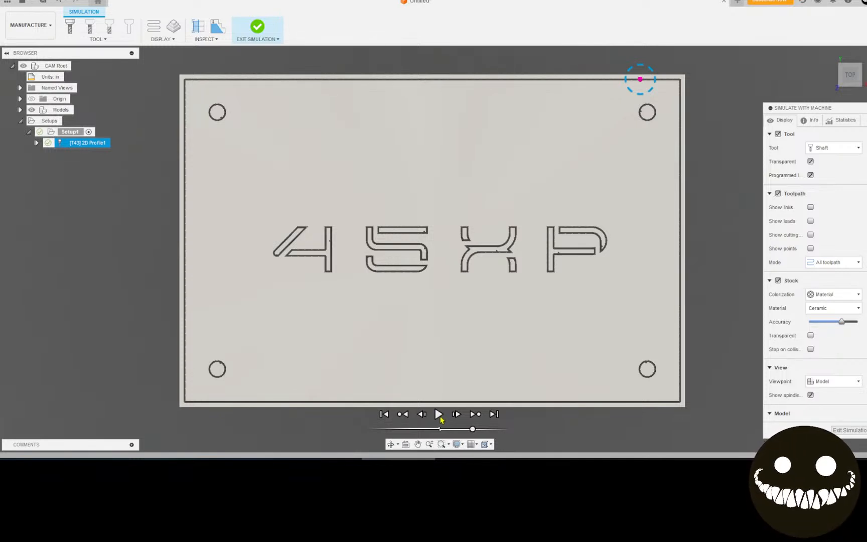
click(256, 27)
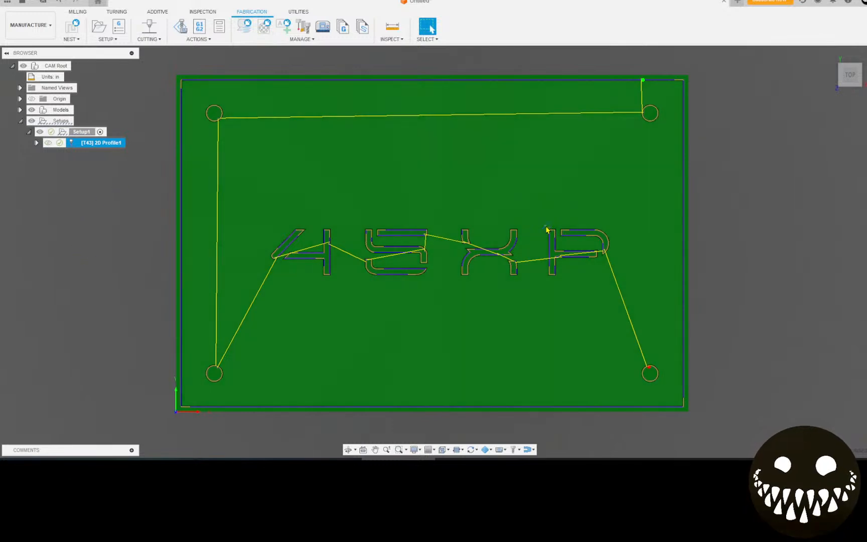
- Create an NC program from Setup1 and name it "quarter test 45 xp"
click(84, 133)
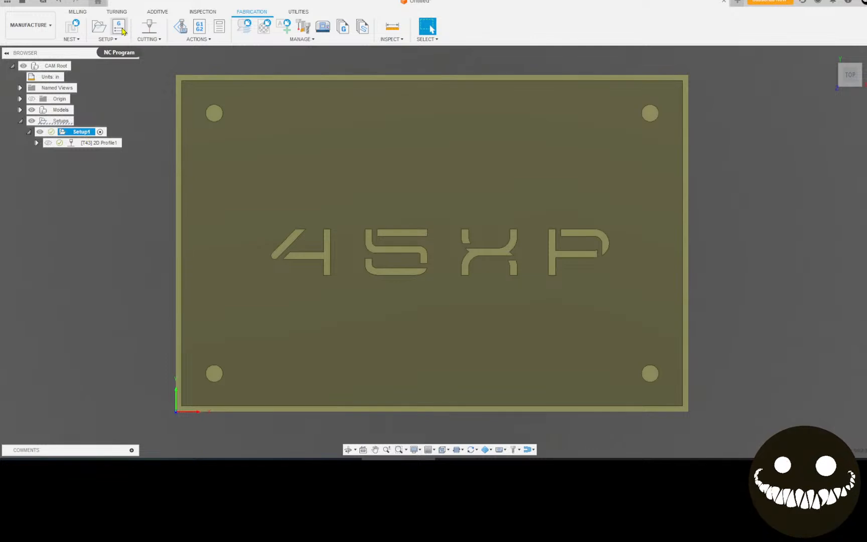
click(120, 27)
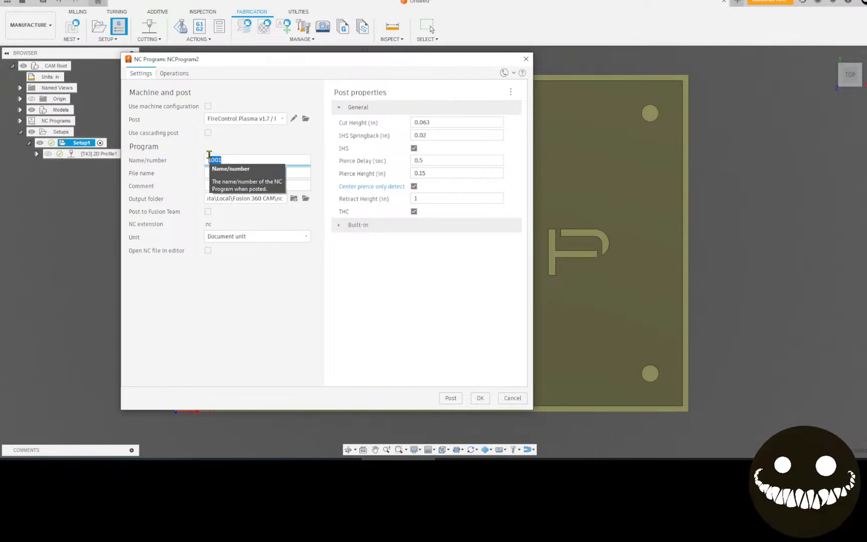
text(qua)
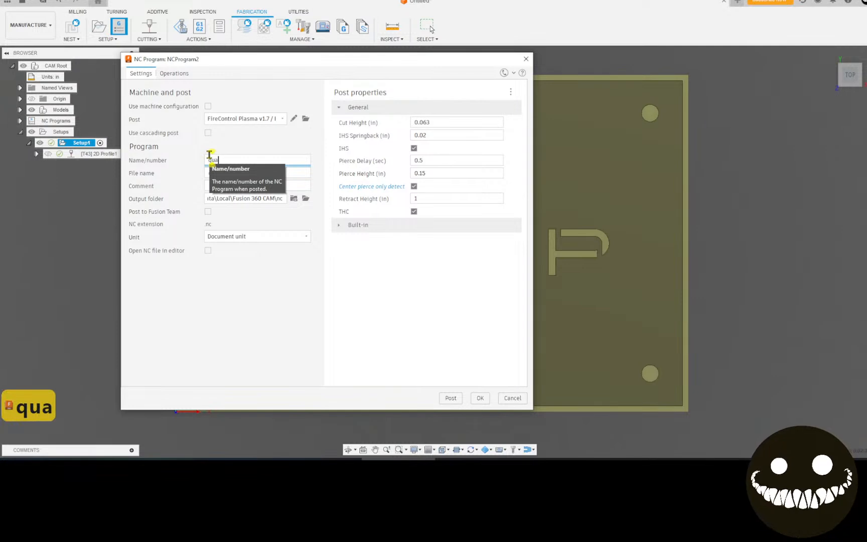
text(rter tes)
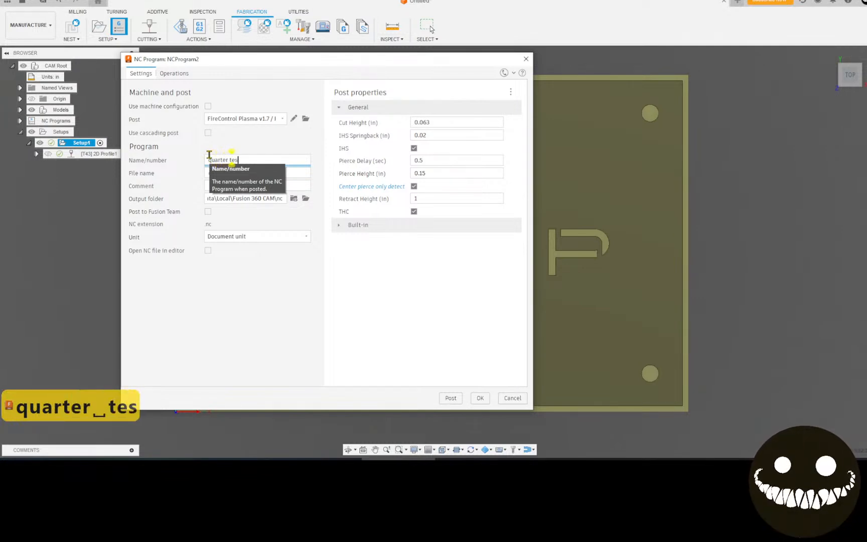
text(t 45 xp)
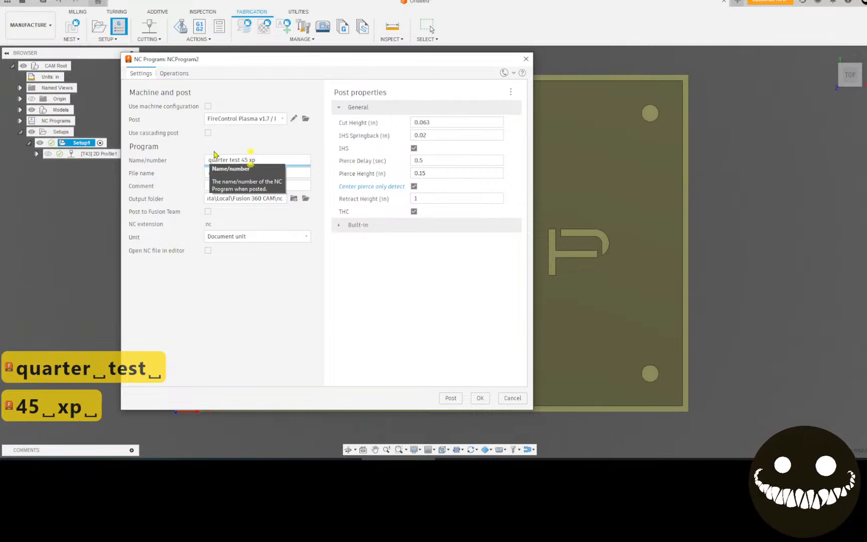
- Set the post's cut height to 0.06 in and the IHS springback to 0
click(436, 122)
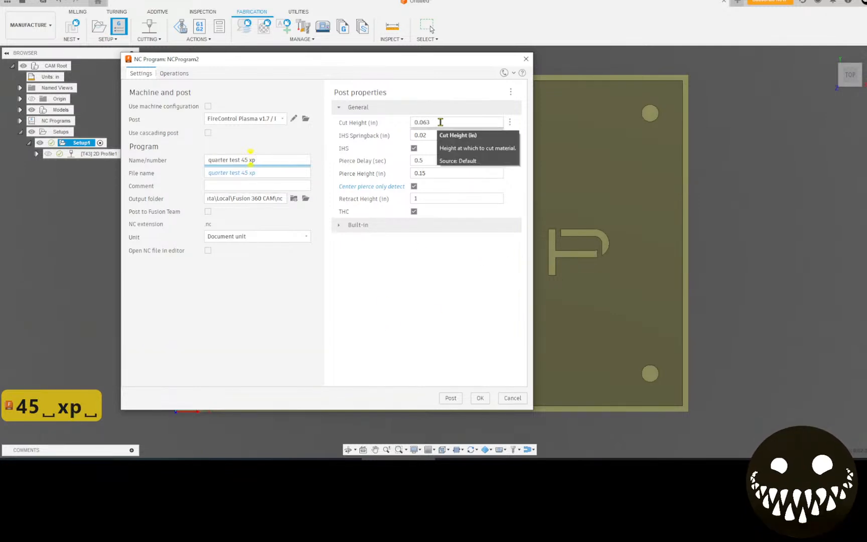
click(439, 134)
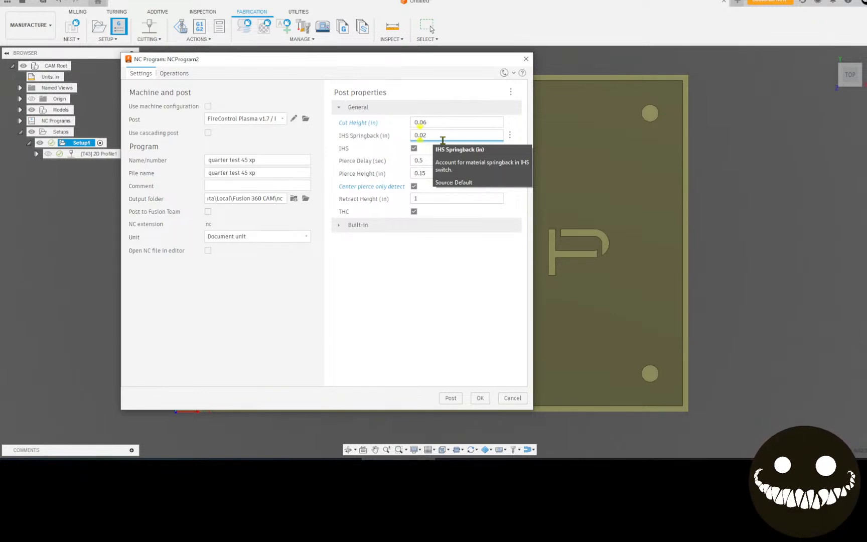
key(BackSpace)
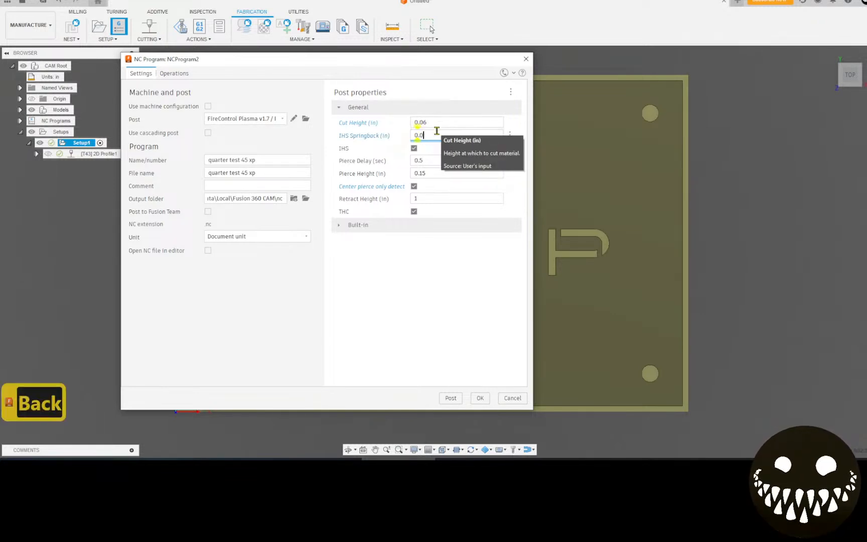
- Set the pierce delay to 01 sec and post the NC program
click(430, 160)
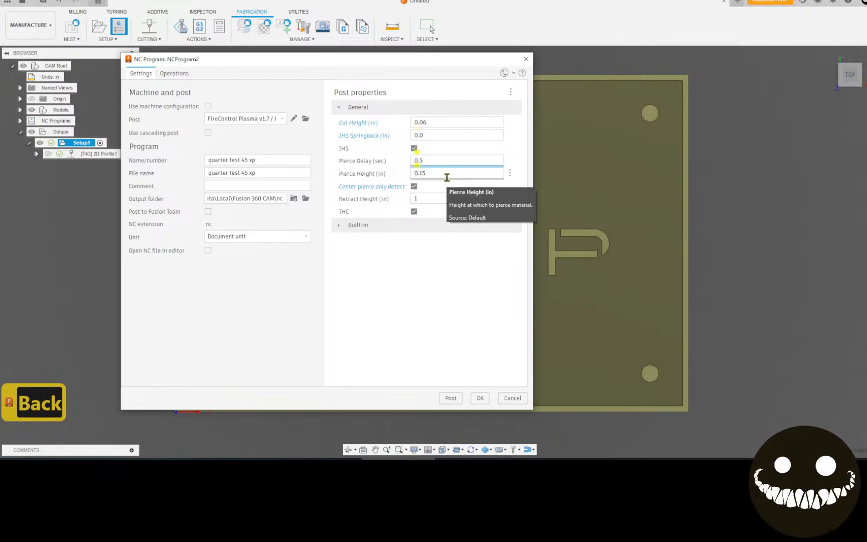
key(BackSpace)
key(BackSpace)
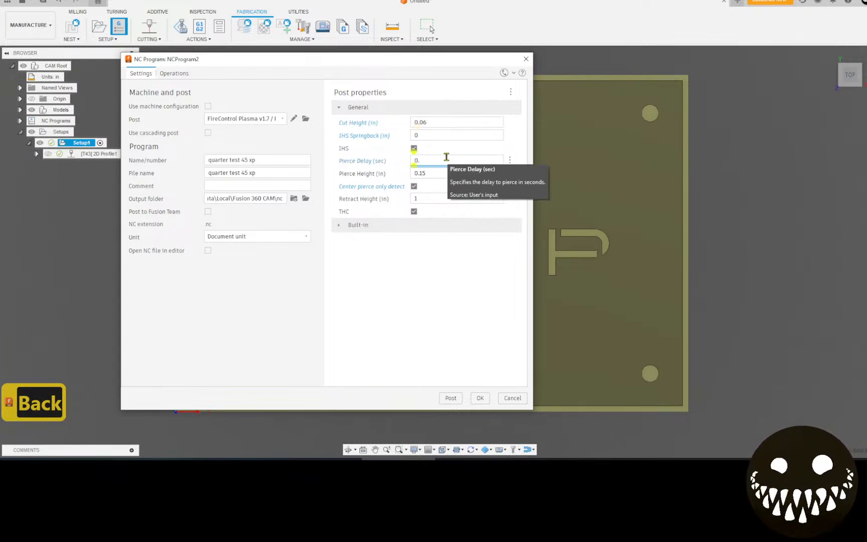
text(1)
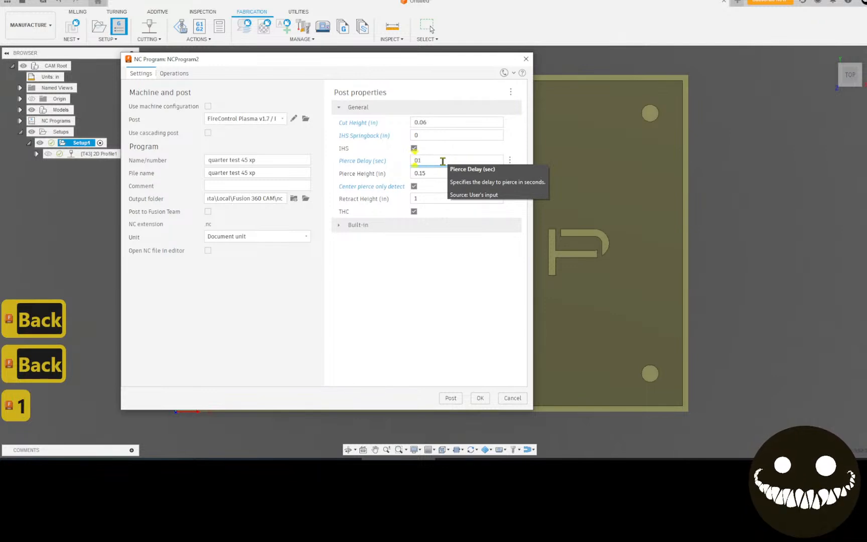
click(435, 173)
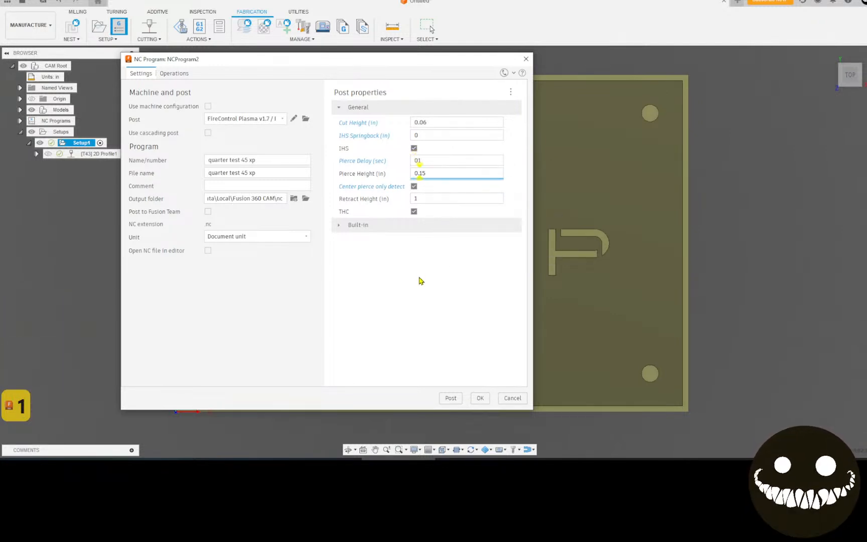
click(451, 398)
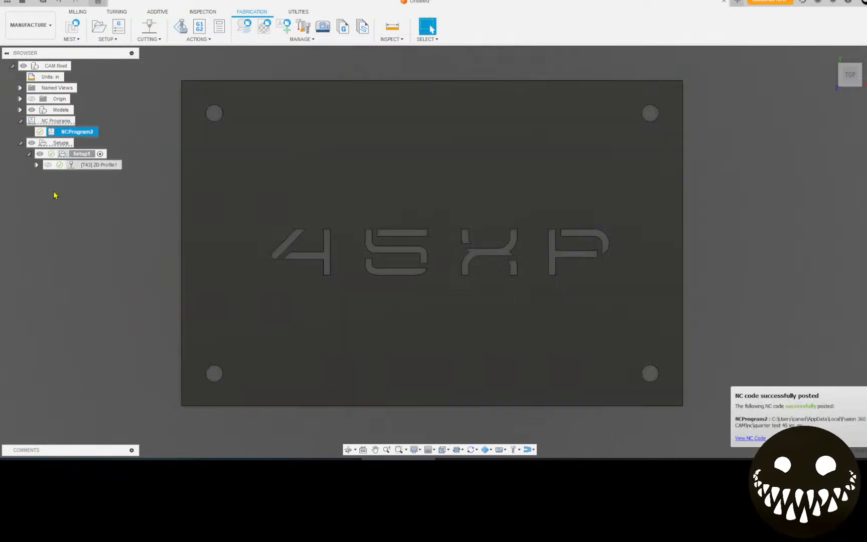
click(70, 200)
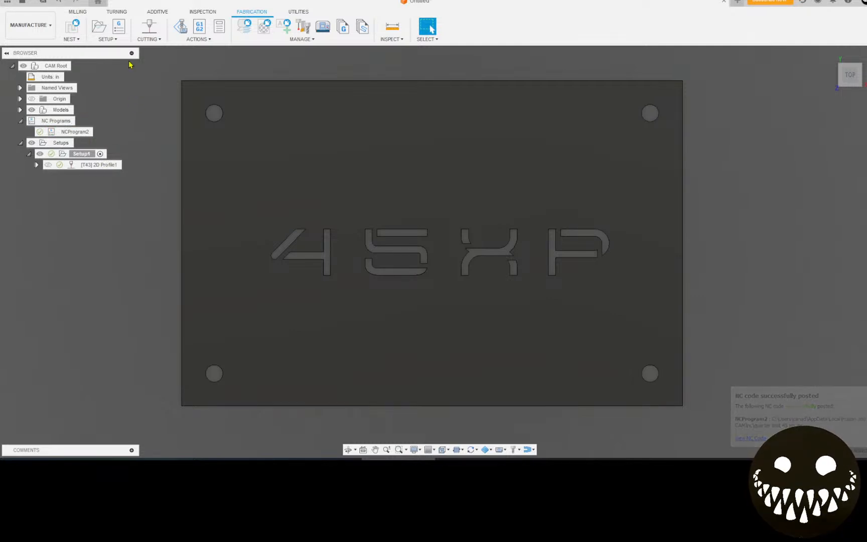
- Create a second cutting setup with its origin at the stock's lower-left corner
click(100, 28)
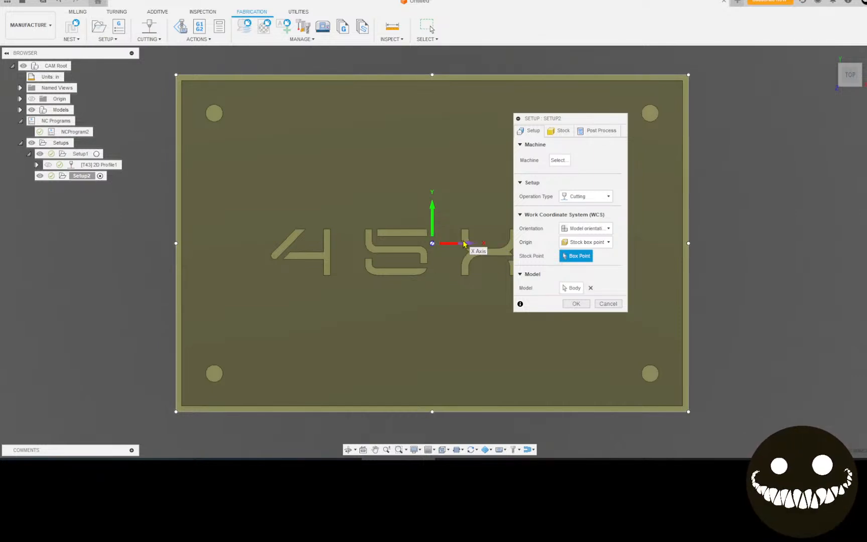
click(176, 412)
click(576, 304)
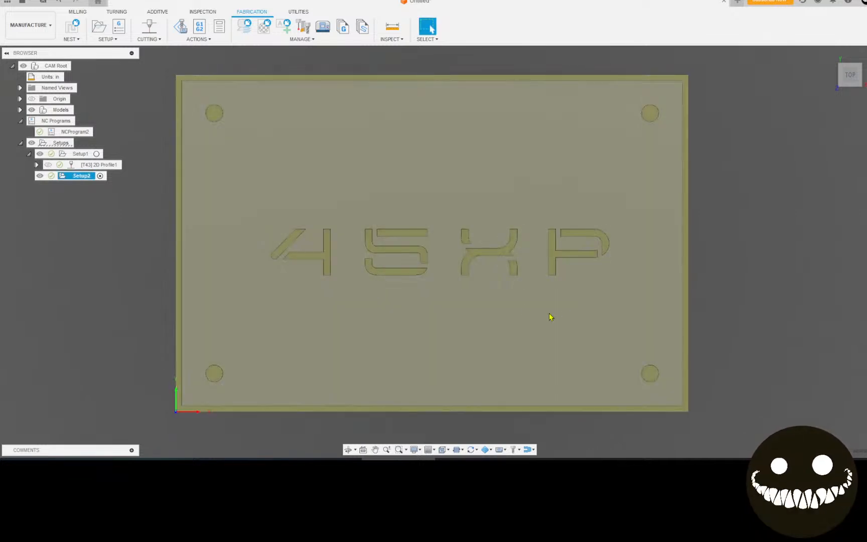
- Start a 2D Profile in Setup2 with local library tool "44 - 45xp mild steel 14ga 128v" and the plate's face contours
click(70, 177)
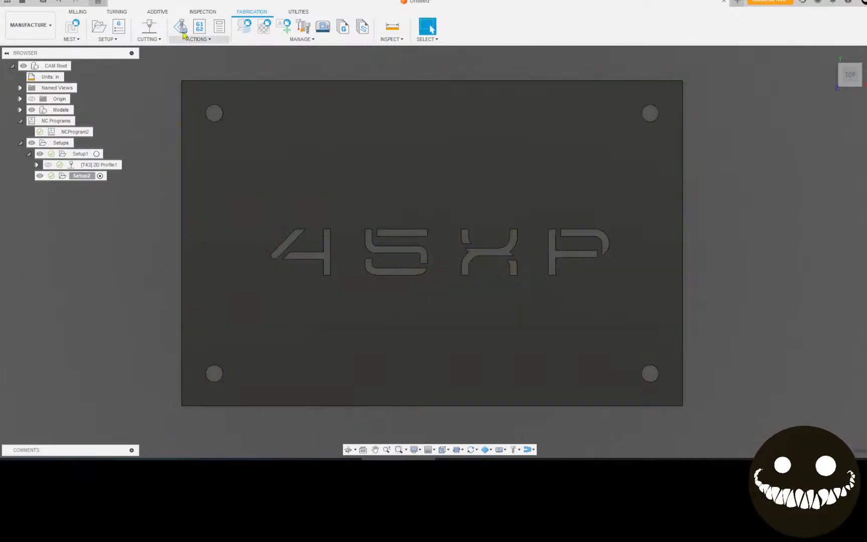
click(149, 26)
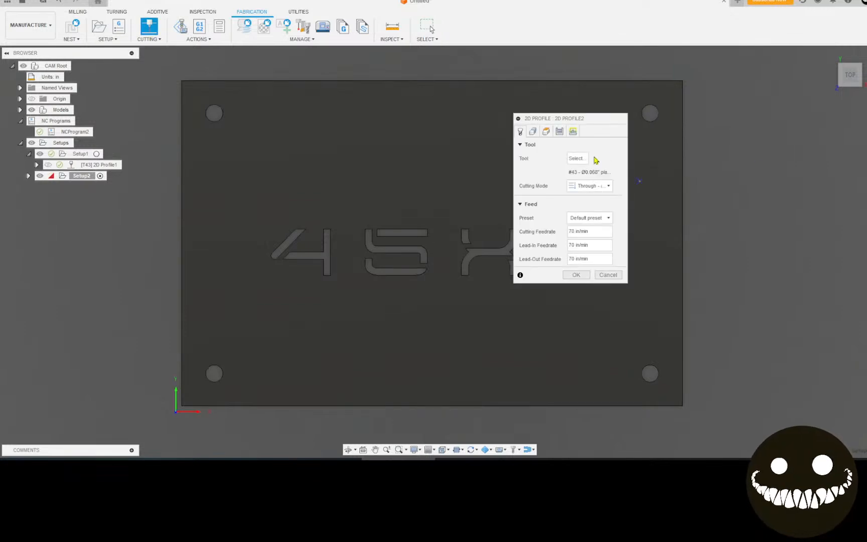
click(577, 159)
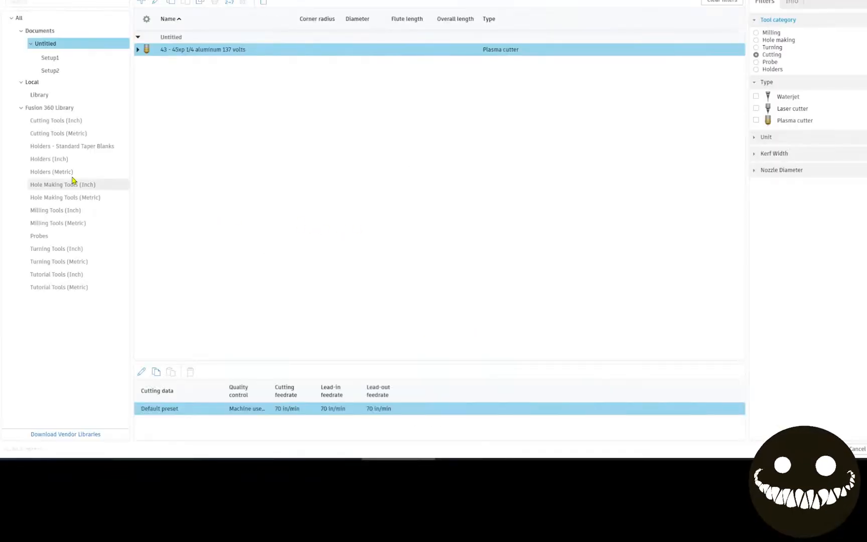
click(50, 94)
scroll(419, 291, down, 4)
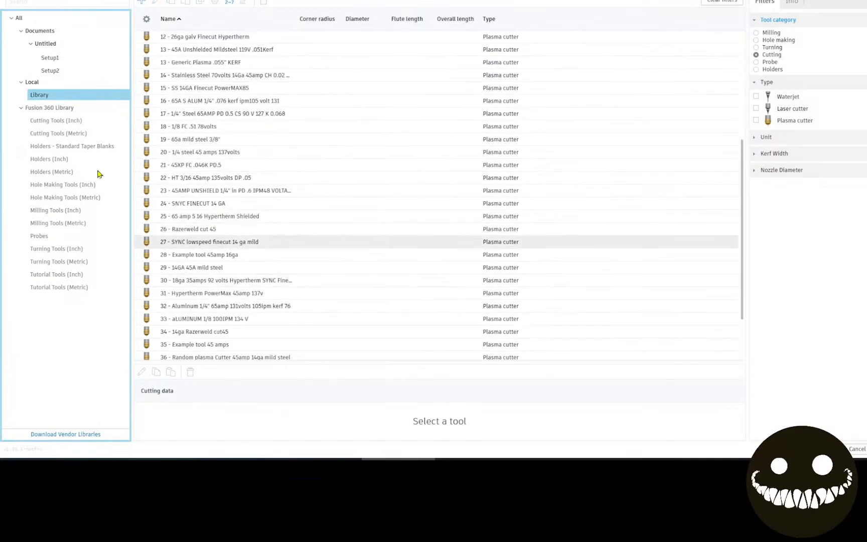
scroll(240, 246, down, 2)
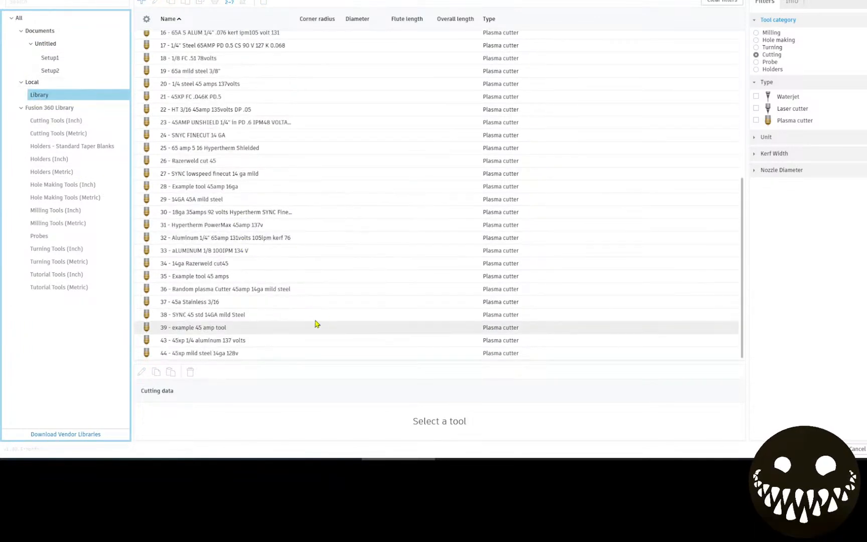
click(239, 355)
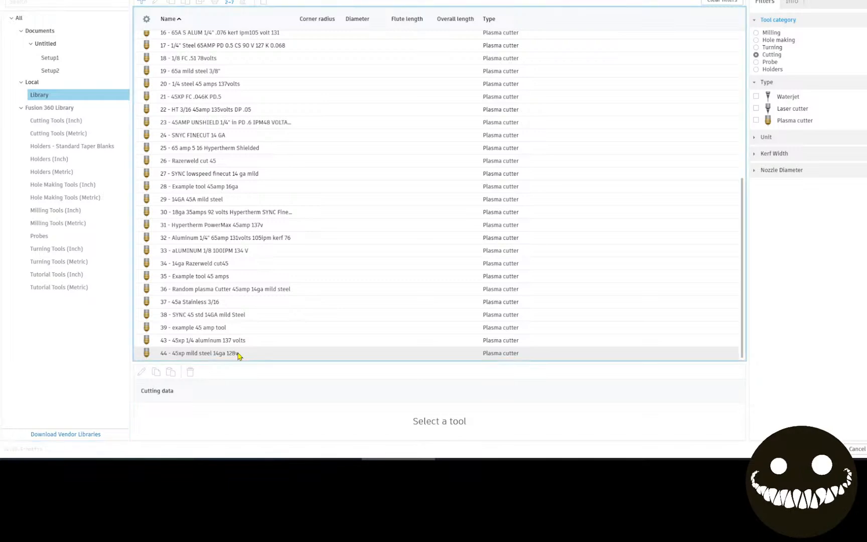
click(824, 449)
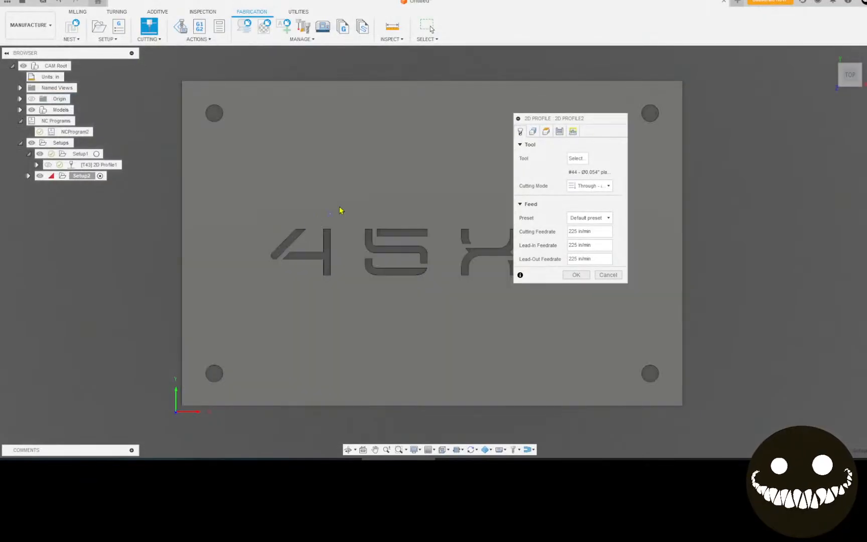
click(533, 131)
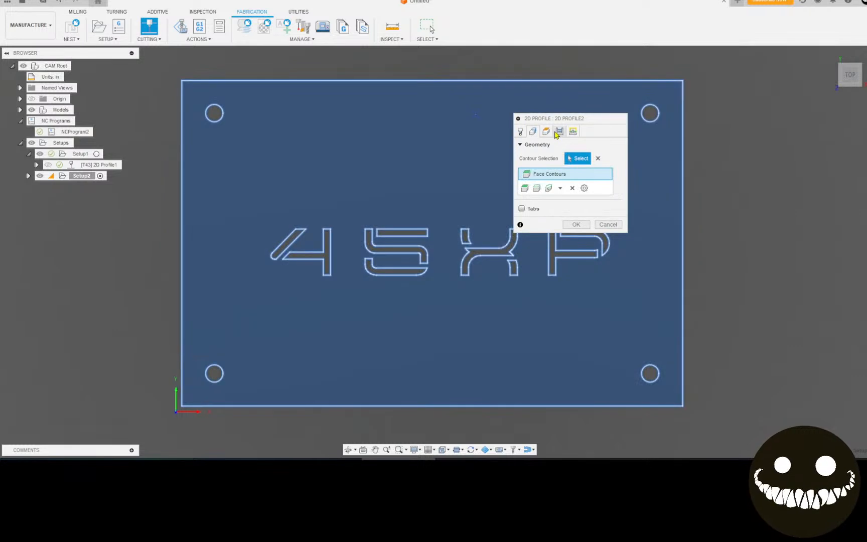
- Set the 2D Profile tolerance to 0.004 in and finishing overlap to 0.03 in, with smoothing and feed optimization enabled
click(560, 131)
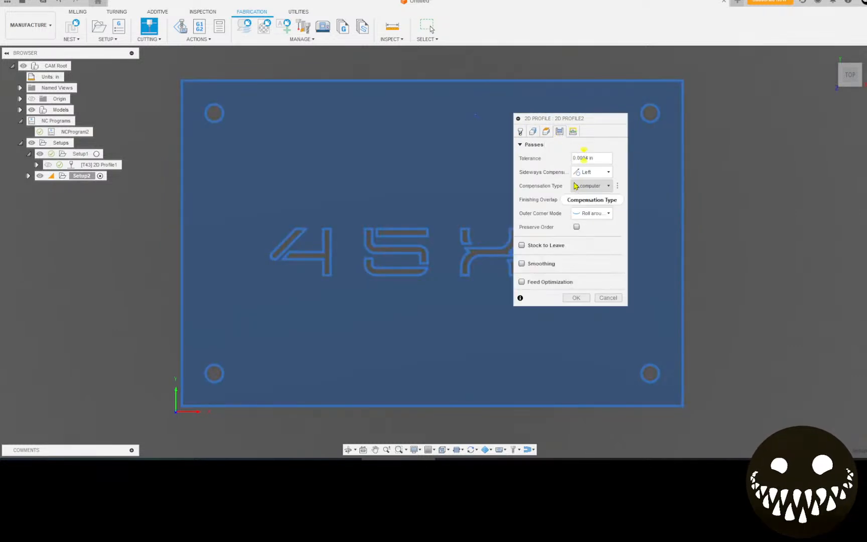
click(522, 264)
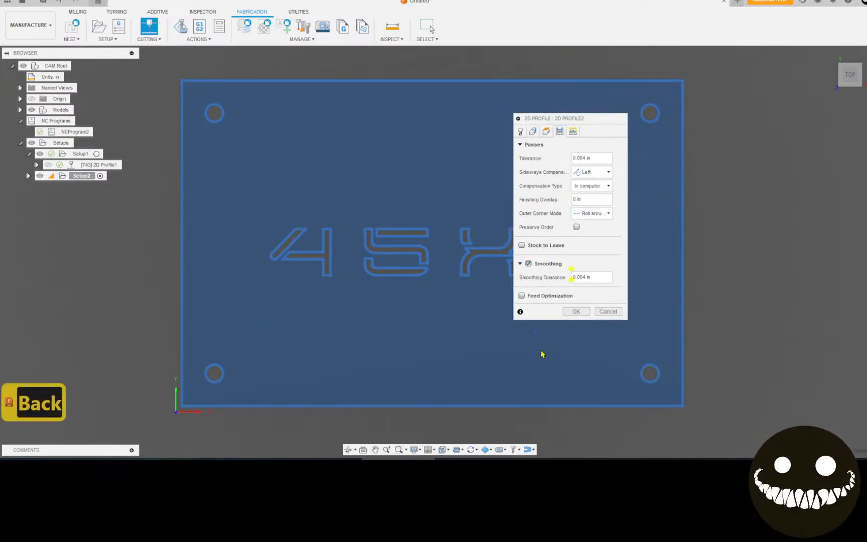
click(523, 296)
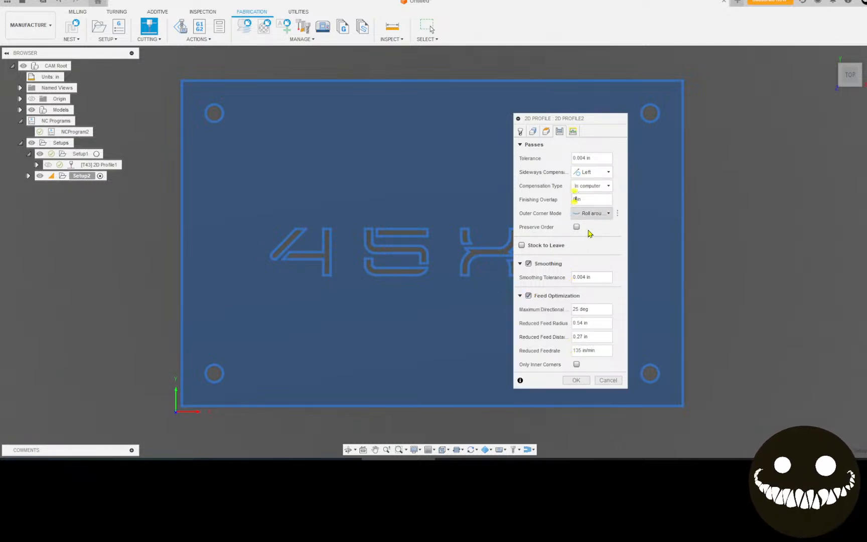
text(.04)
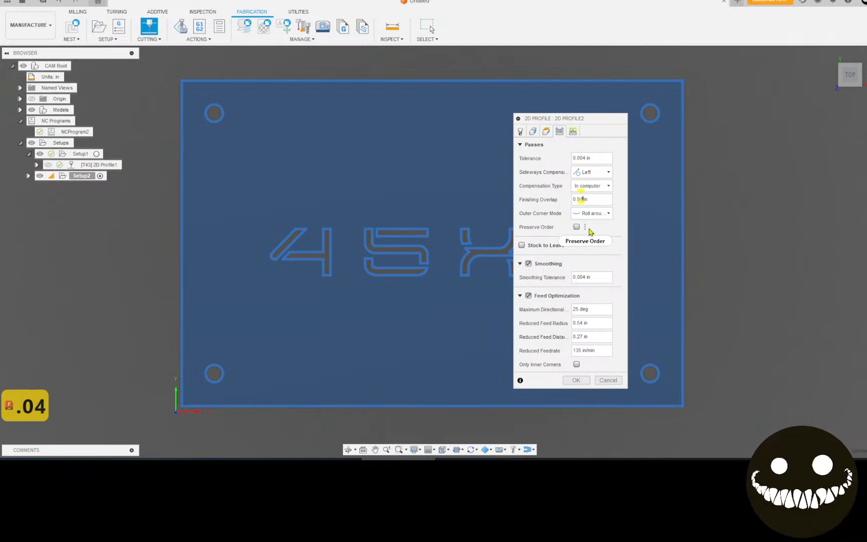
key(BackSpace)
text(3)
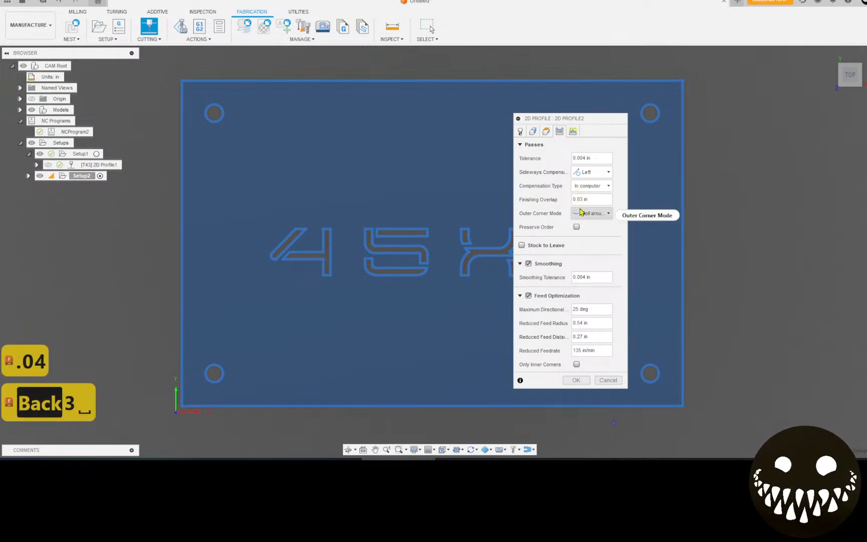
- Set the lead-in radius to 0.03 in and the lead-in distance to 0.05 in for the Setup2 profile
click(573, 131)
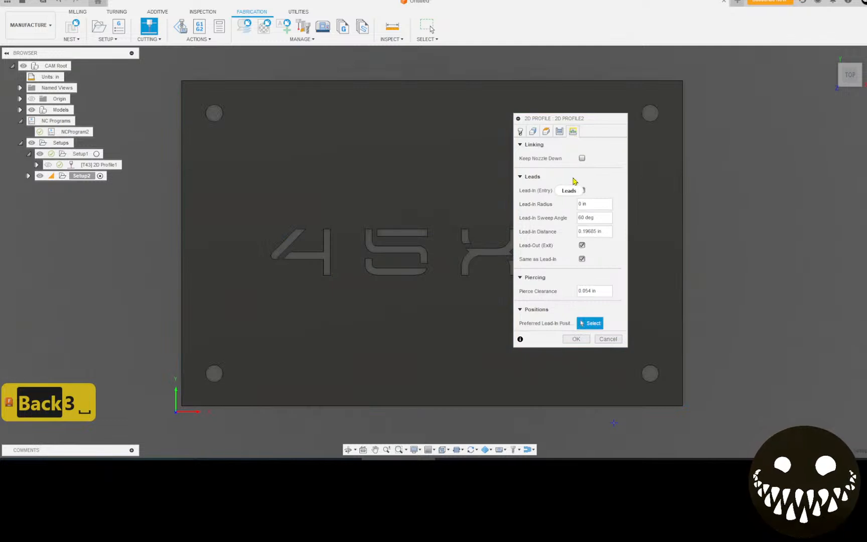
mouse_move(590, 204)
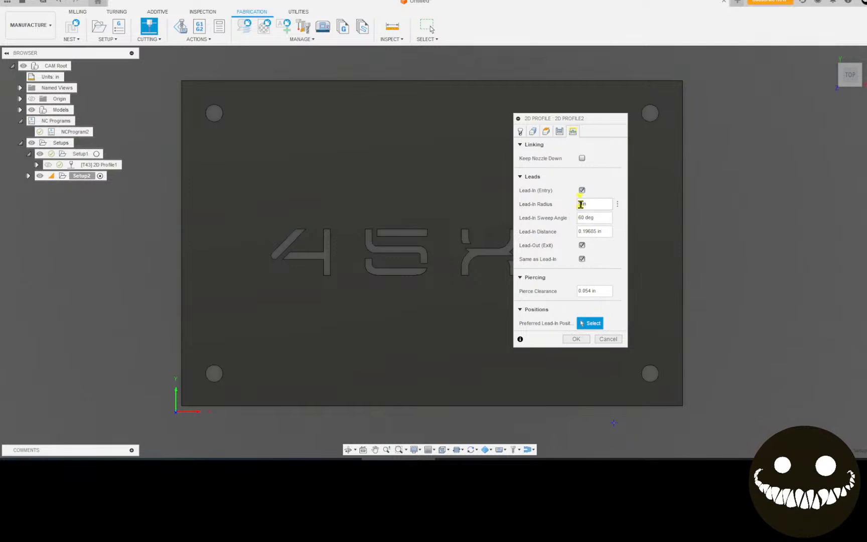
text(.03)
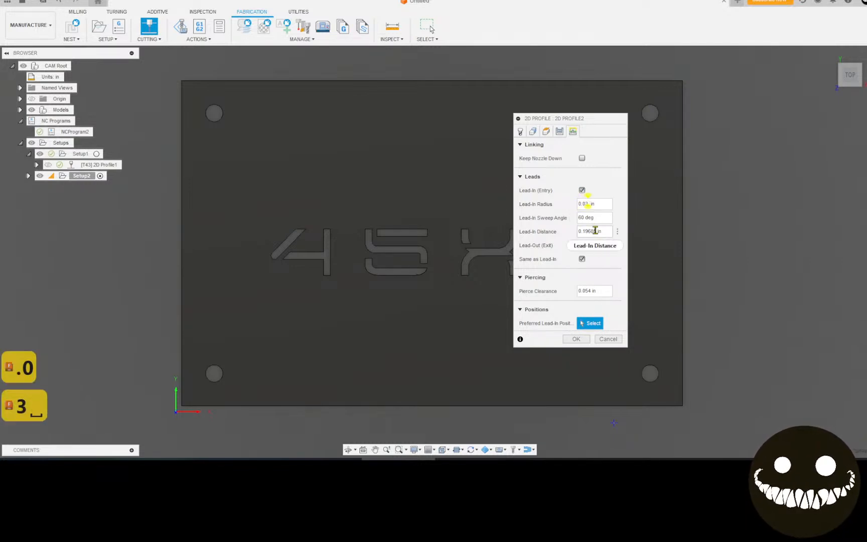
drag(596, 231, 585, 231)
text(05)
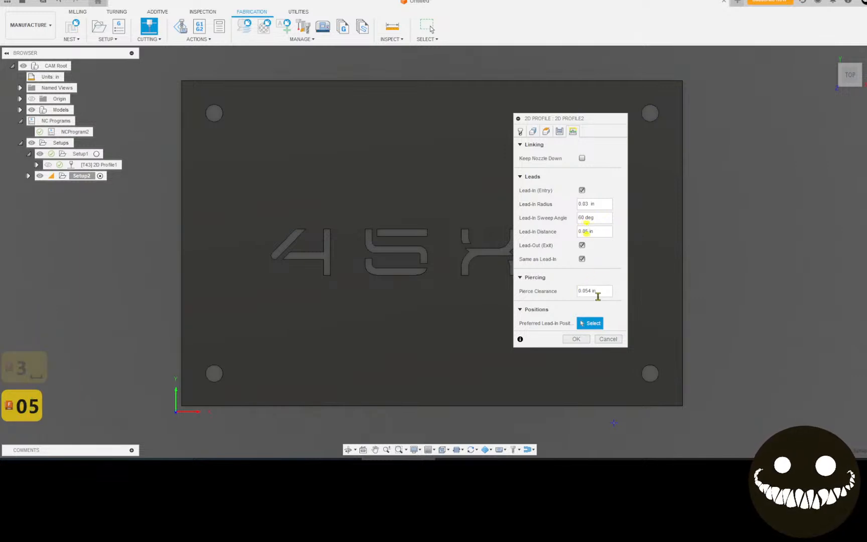
- Set the Setup2 profile's pierce clearance to 0, turn off its lead-out and generate the toolpath
drag(596, 291, 570, 288)
text(0)
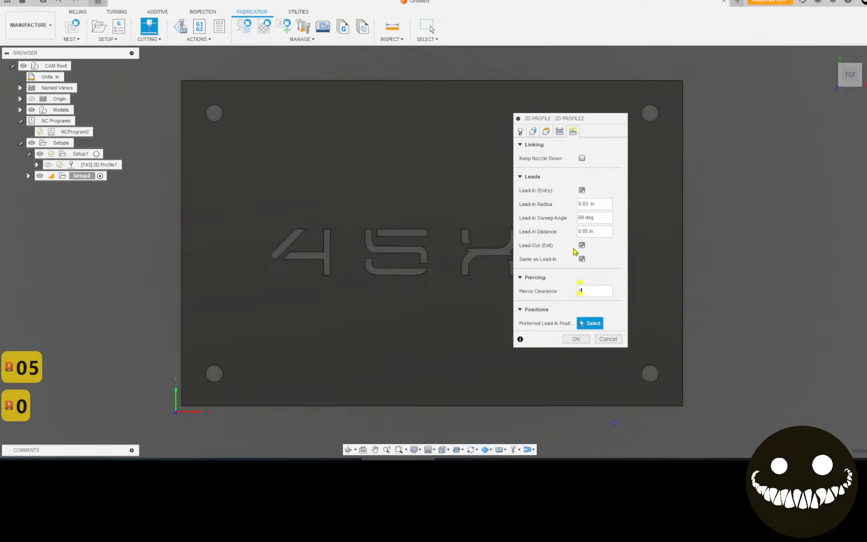
click(582, 245)
click(575, 326)
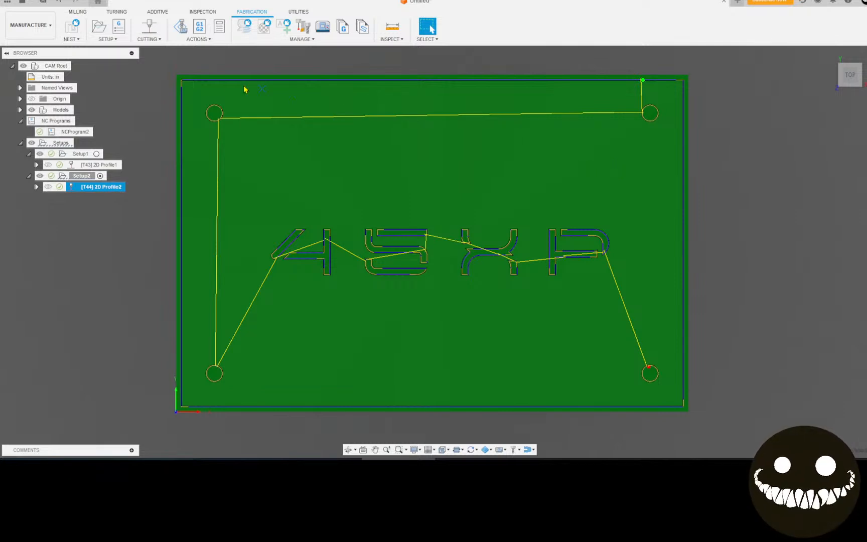
- Inspect the lead-in on the vertical stroke of the 4 and play the cutting simulation for Setup2
scroll(346, 226, up, 10)
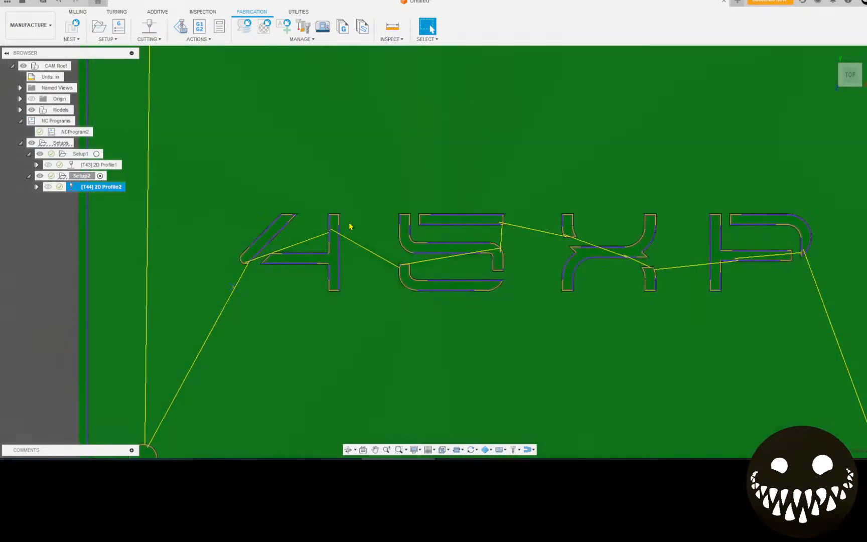
scroll(362, 217, up, 4)
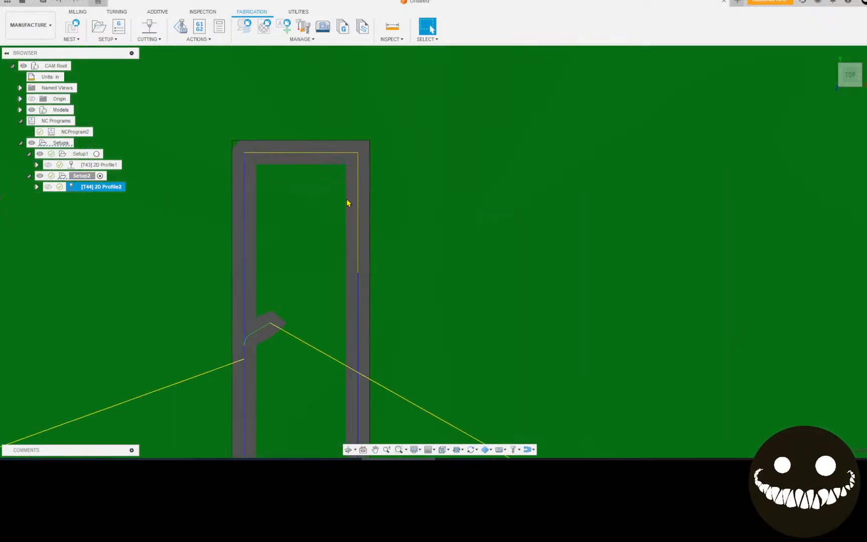
click(360, 201)
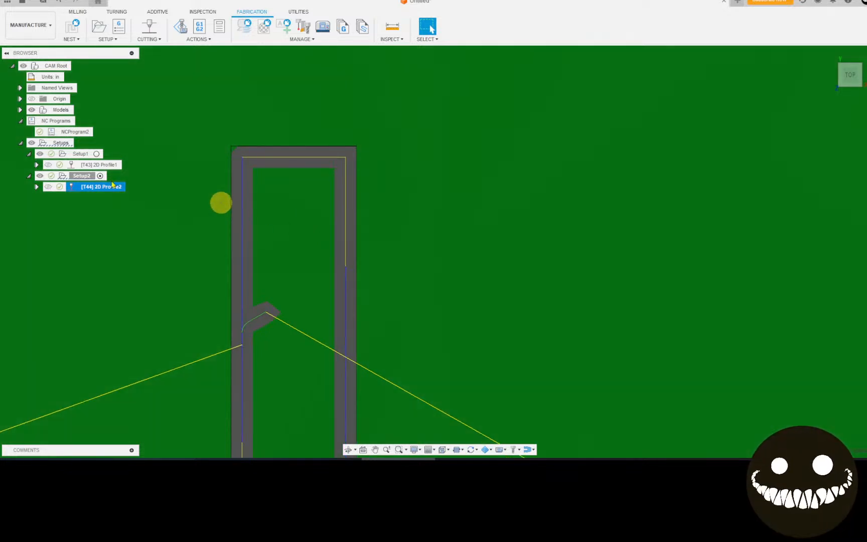
click(81, 176)
click(181, 29)
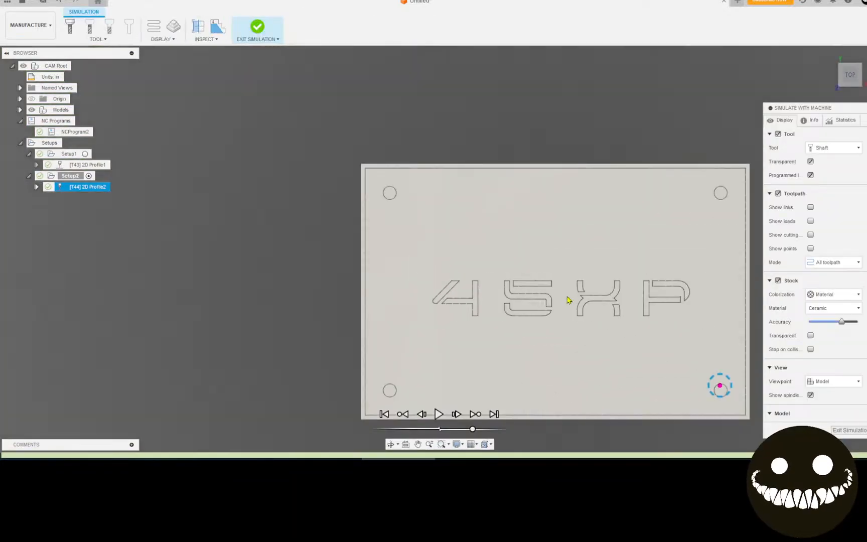
click(438, 414)
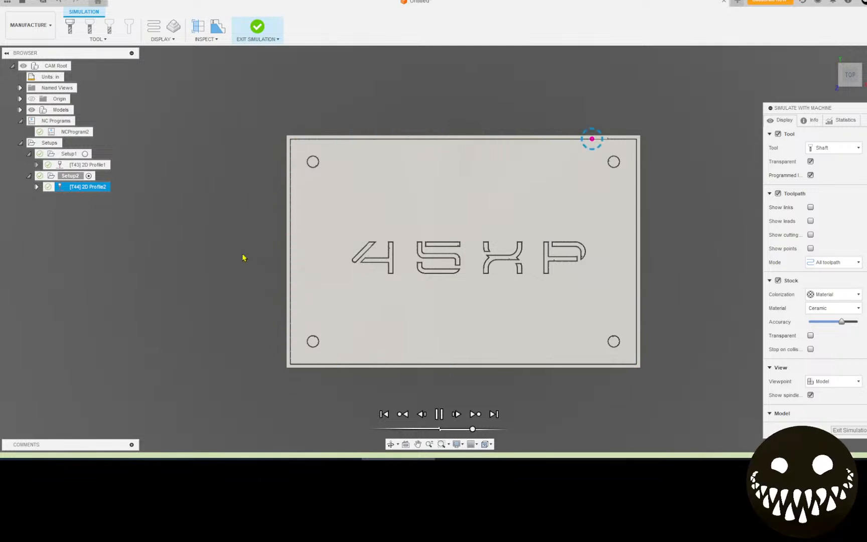
- Exit the simulation and create an NC program for Setup2 with the name and file name "45xp test 14 ga"
click(258, 28)
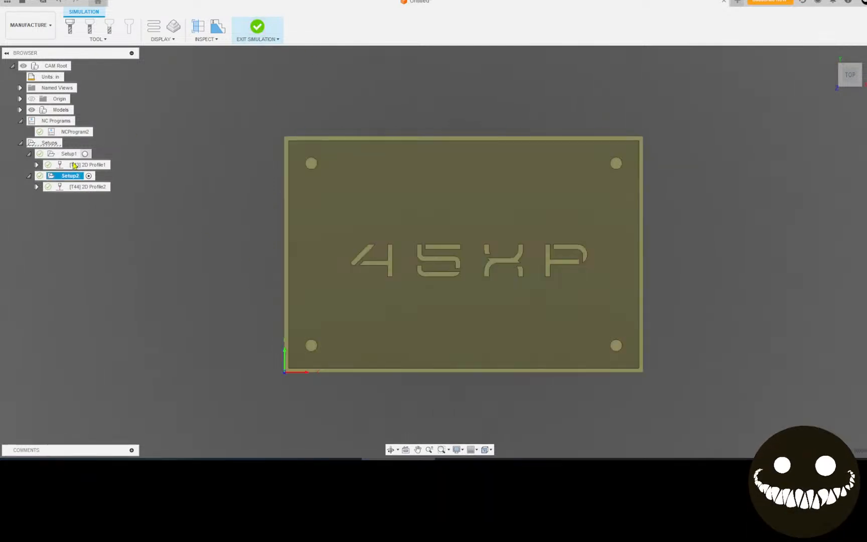
click(80, 176)
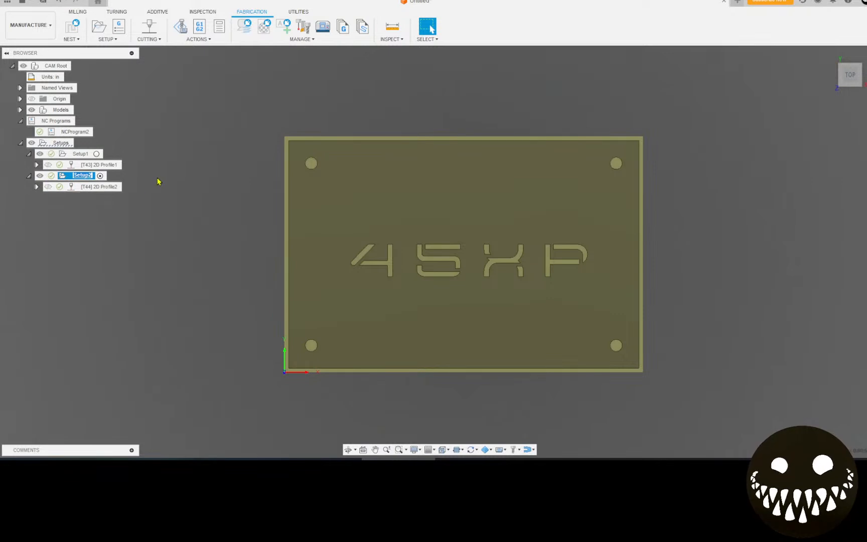
click(119, 27)
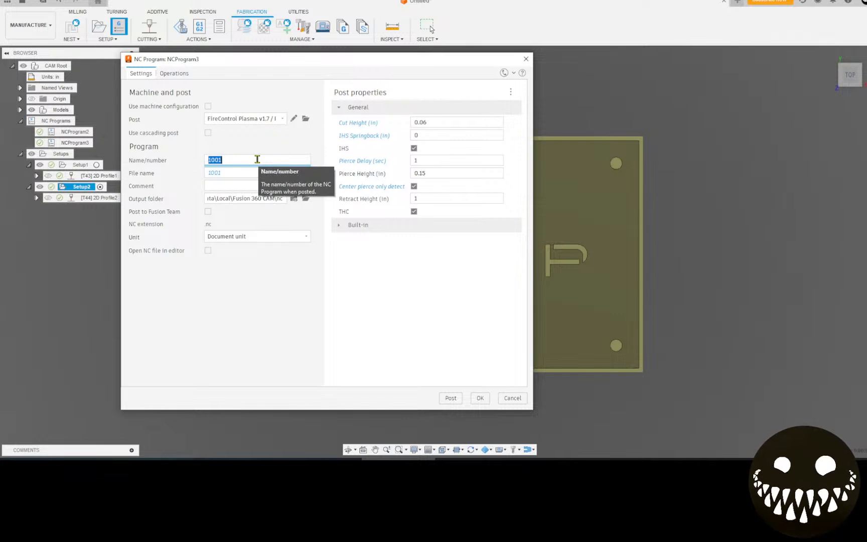
text(45x)
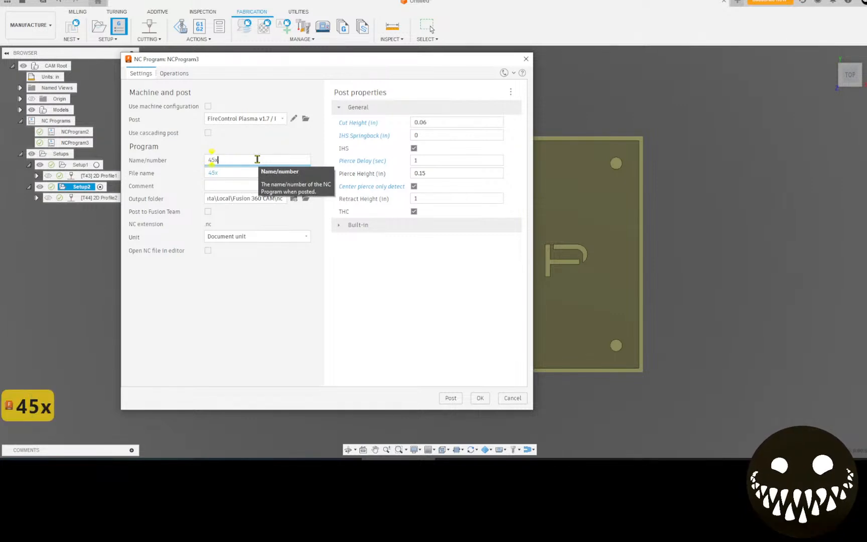
text(p test)
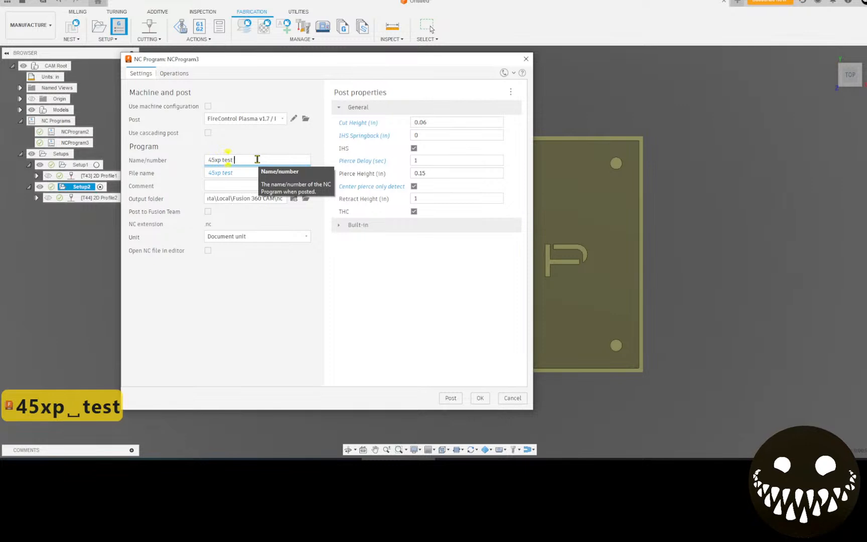
text( 14 ga)
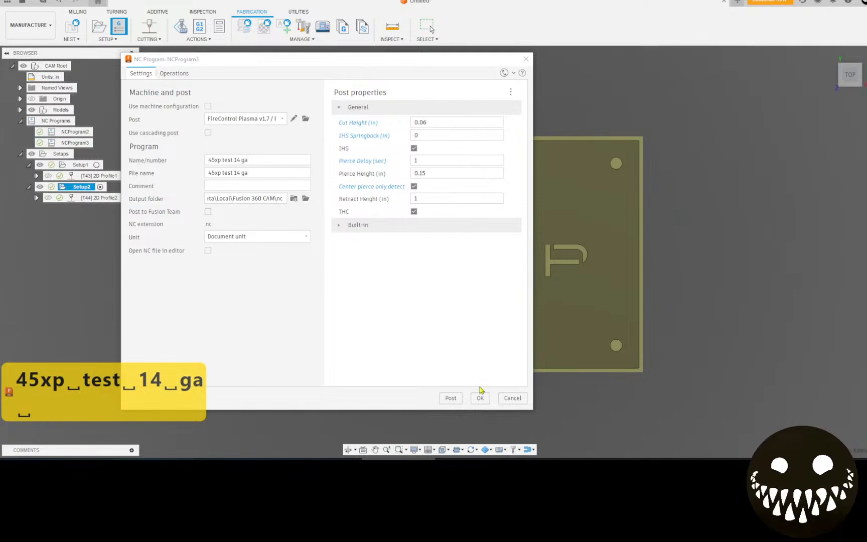
- Set the NC program's pierce delay to 0.5 sec and post the 14 ga code
click(442, 161)
key(BackSpace)
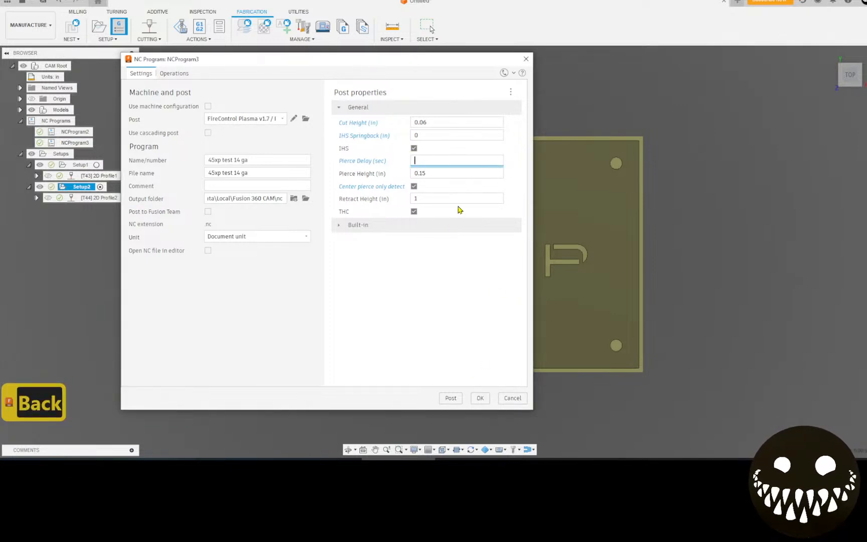
text(.5)
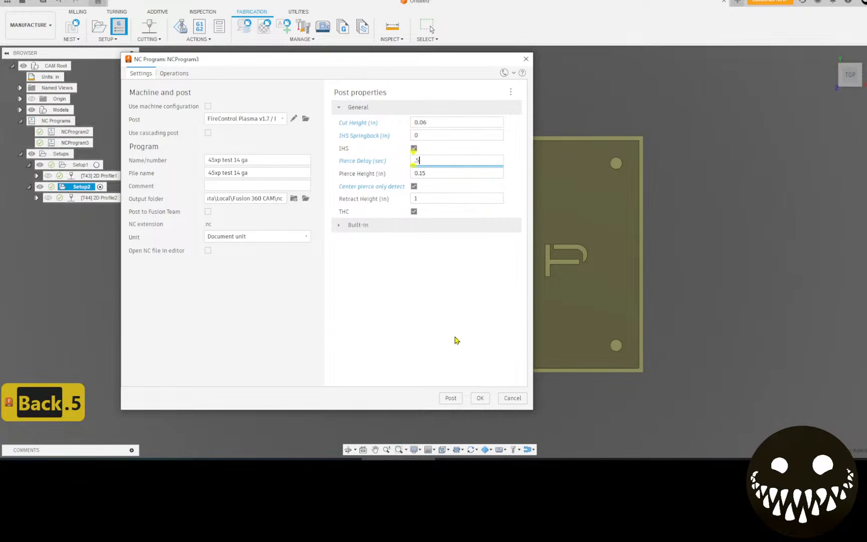
click(452, 400)
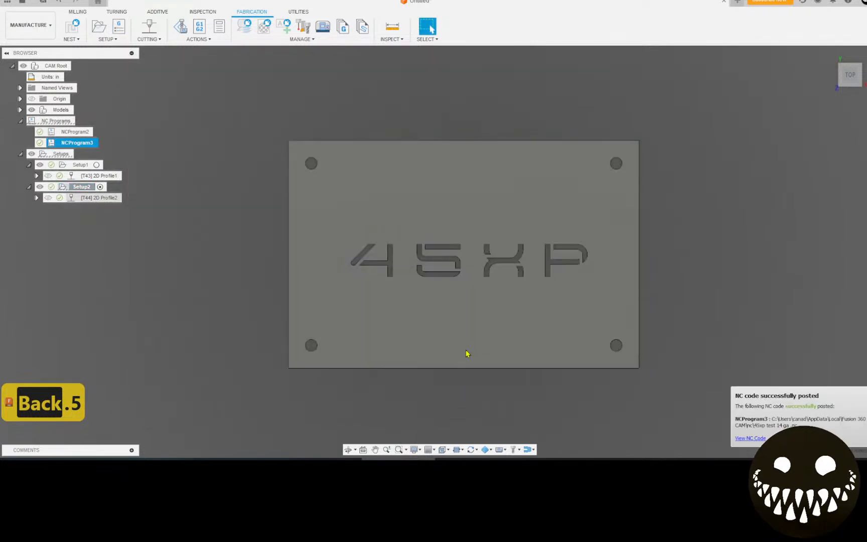
scroll(531, 198, up, 3)
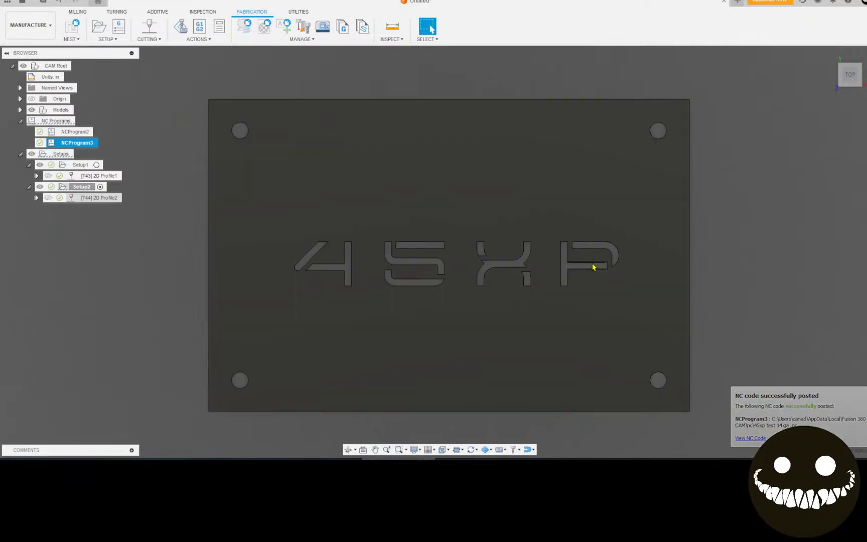
scroll(567, 253, up, 2)
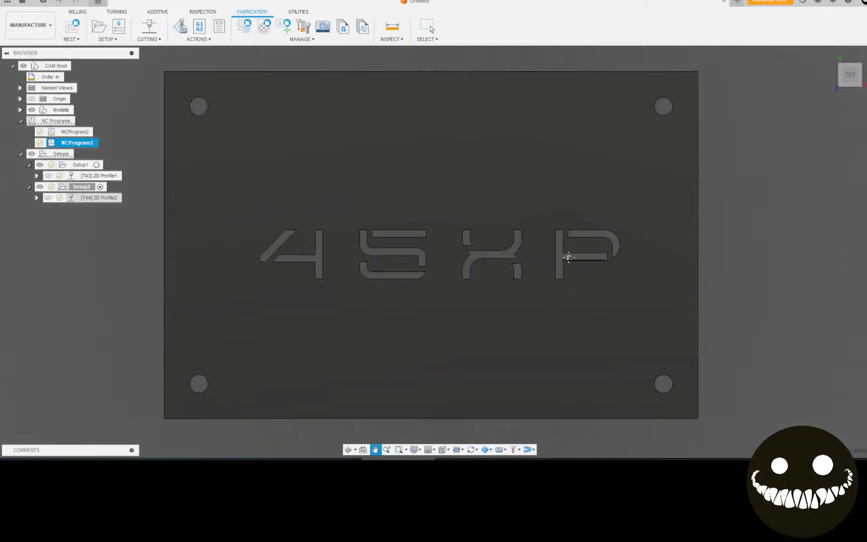